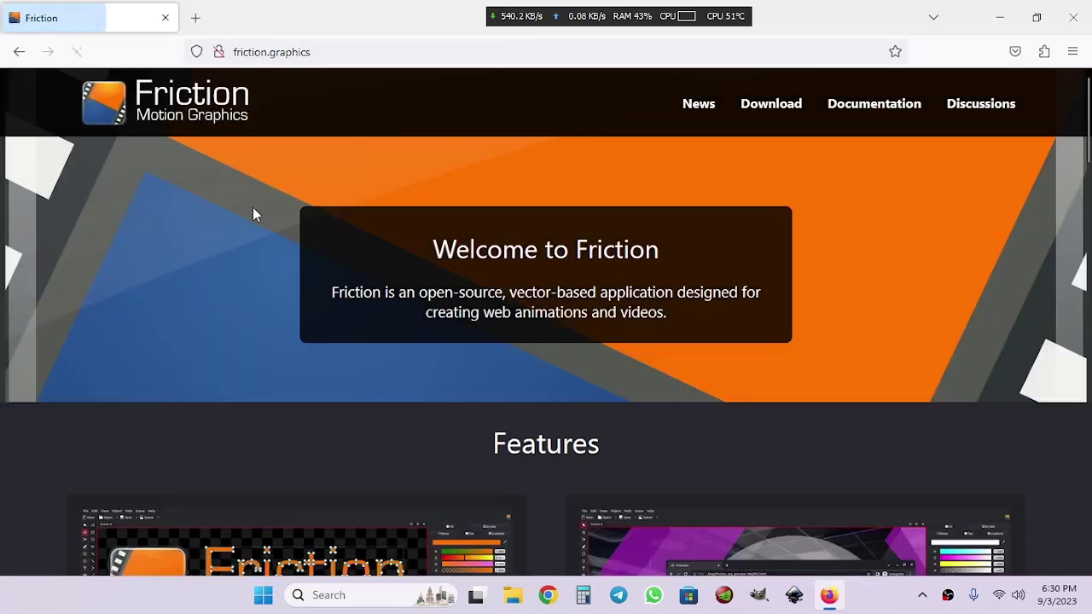
# - Scroll the friction.graphics homepage down to the Download Friction section
pyautogui.scroll(-4, 897, 356)
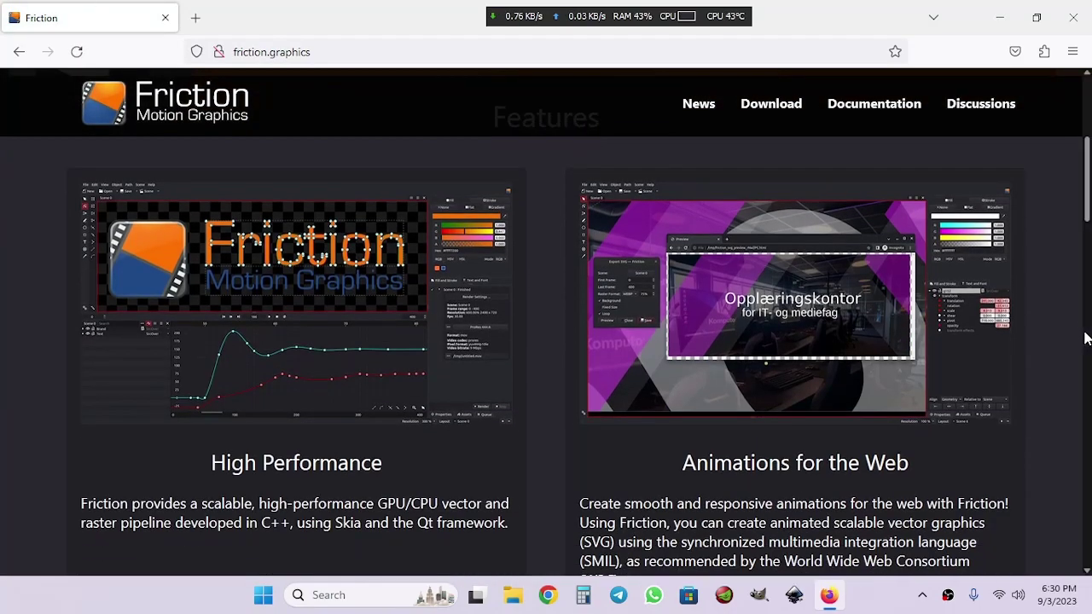
pyautogui.scroll(-15, 1085, 339)
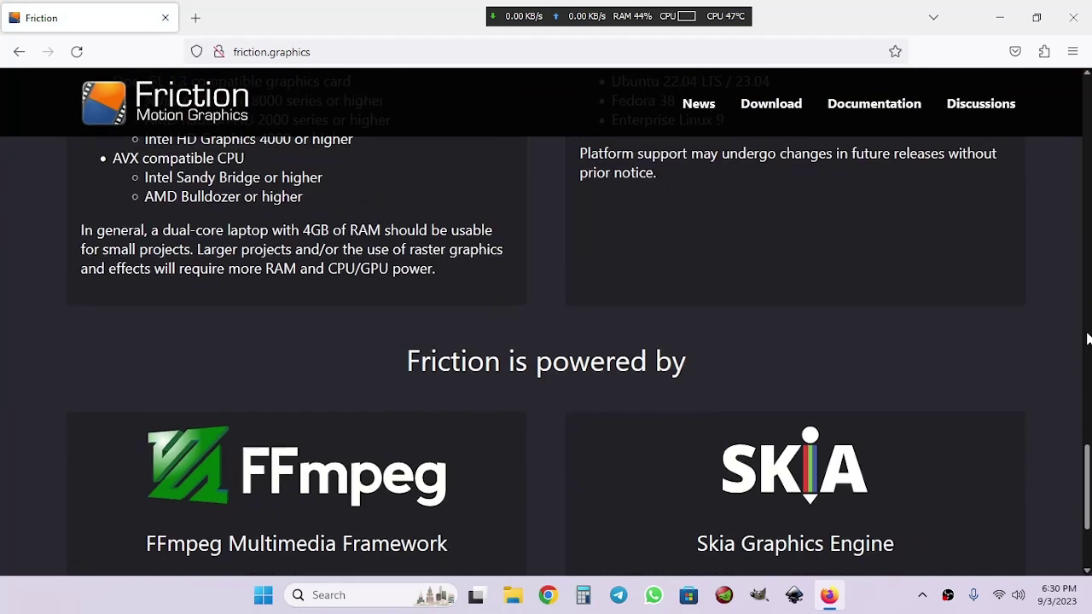
pyautogui.scroll(4, 1084, 350)
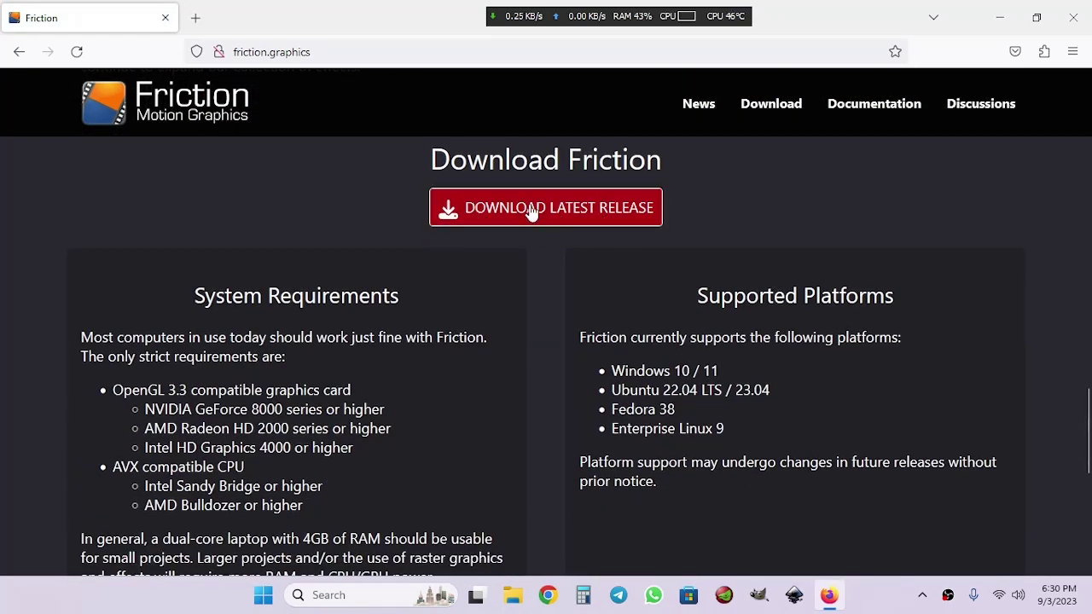
# - Download the Windows 10/11 setup installer friction-0.9.3-setup-win64.exe from the latest release page
pyautogui.click(531, 212)
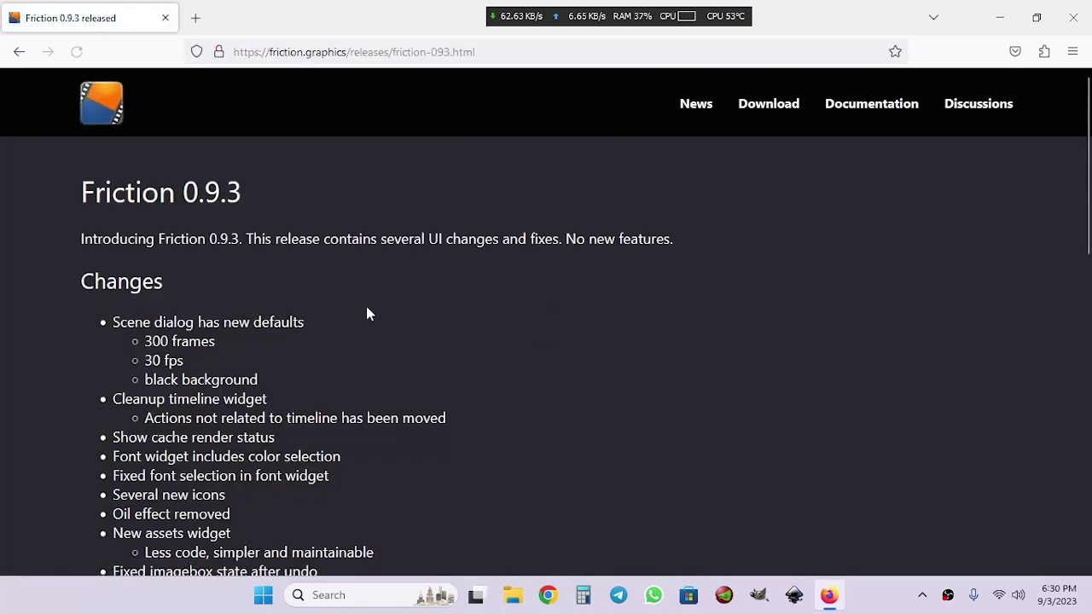
pyautogui.scroll(-8, 312, 367)
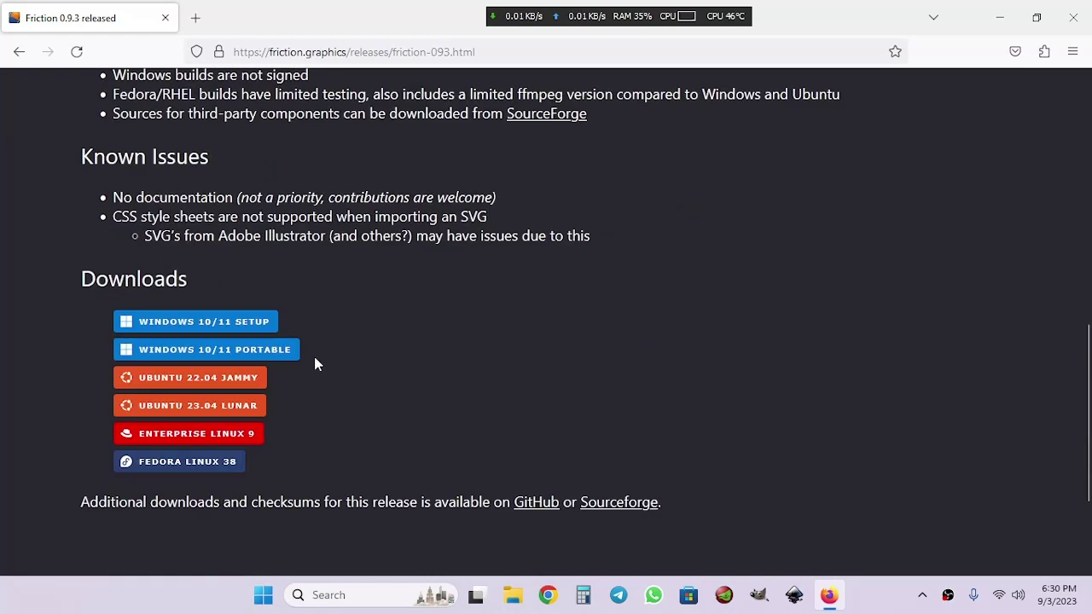
pyautogui.scroll(-2, 315, 364)
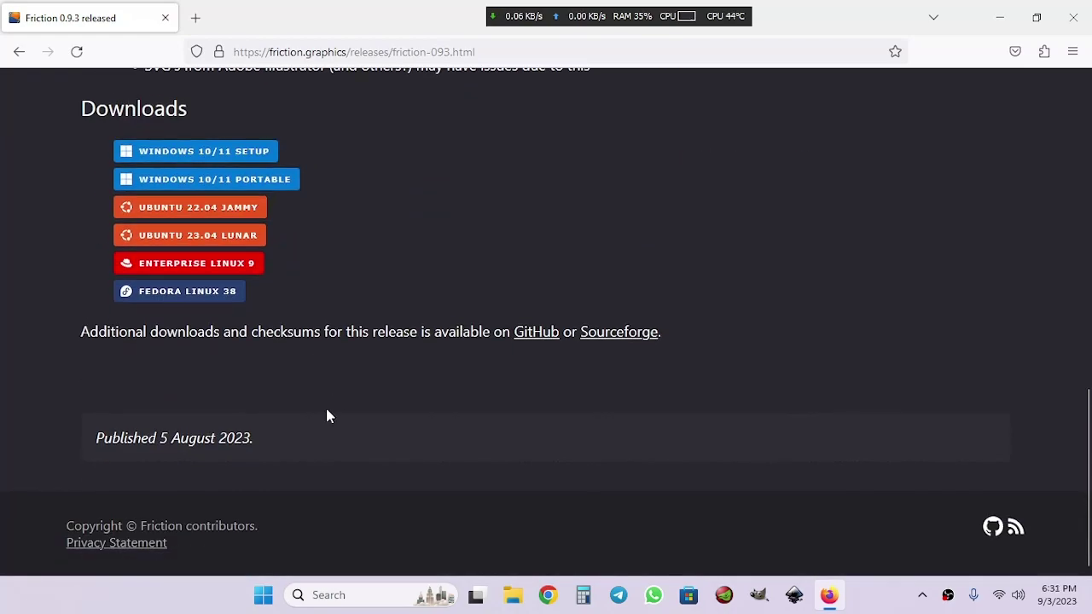
pyautogui.scroll(12, 315, 415)
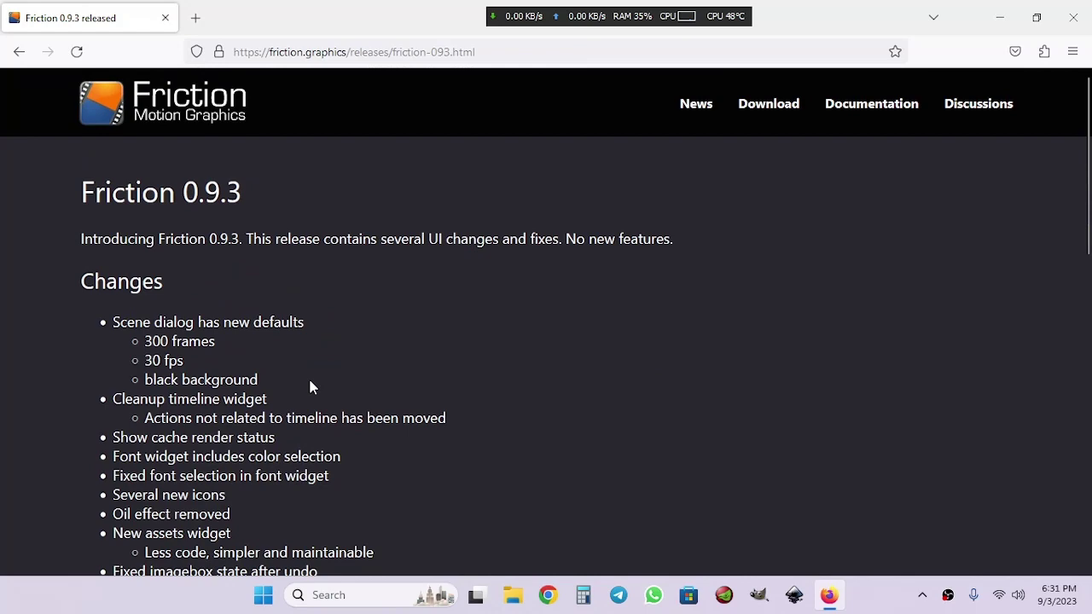
pyautogui.scroll(-8, 244, 265)
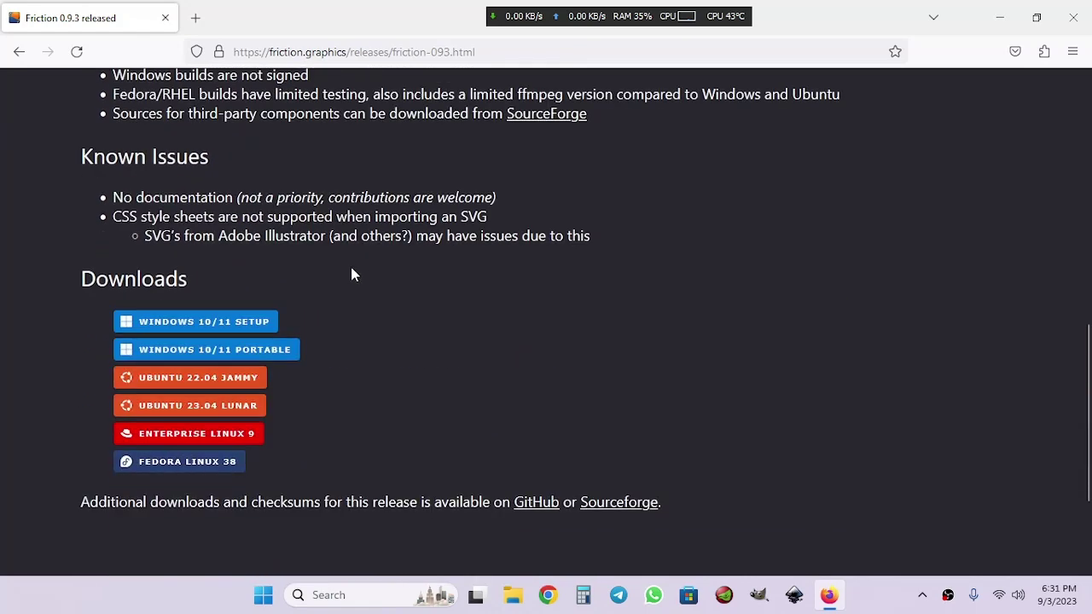
pyautogui.click(208, 327)
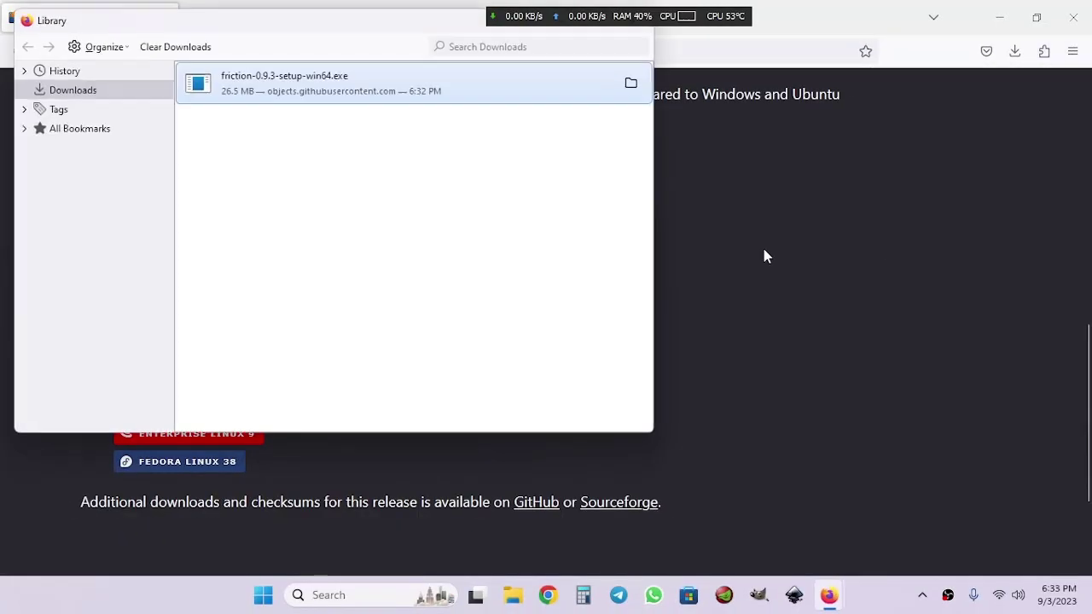
# - Run the Friction 0.9.3 installer and accept the license agreement
pyautogui.doubleClick(334, 108)
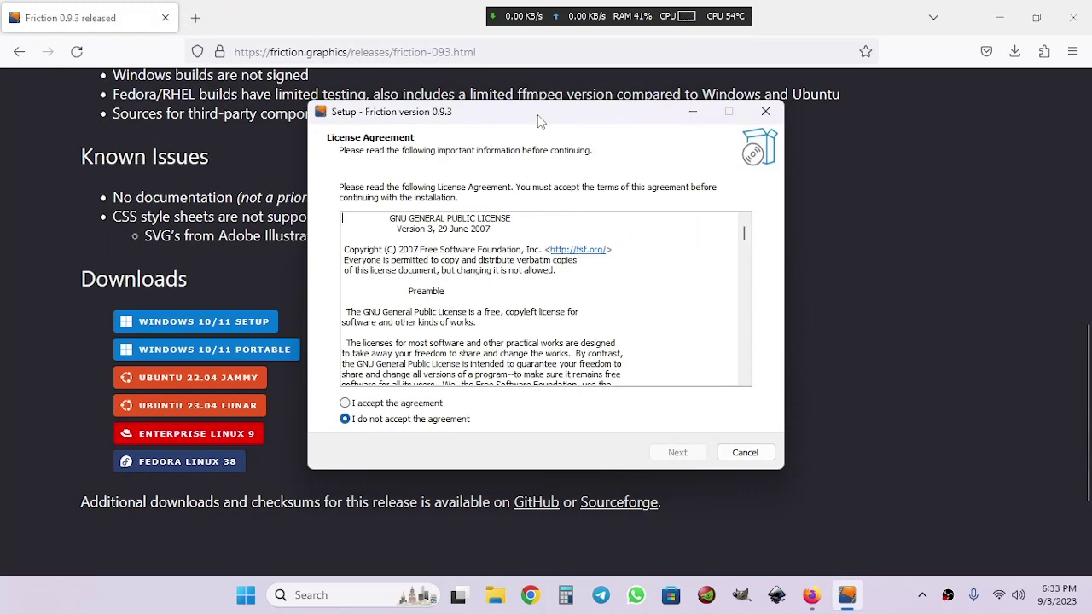
pyautogui.moveTo(538, 119); pyautogui.dragTo(564, 120)
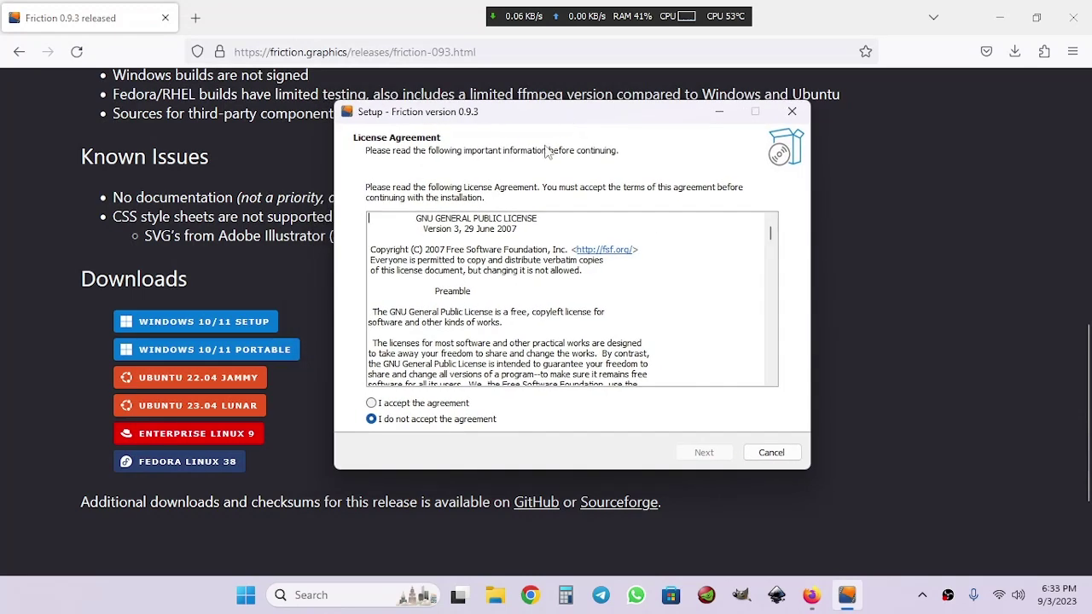
pyautogui.click(372, 404)
pyautogui.click(701, 452)
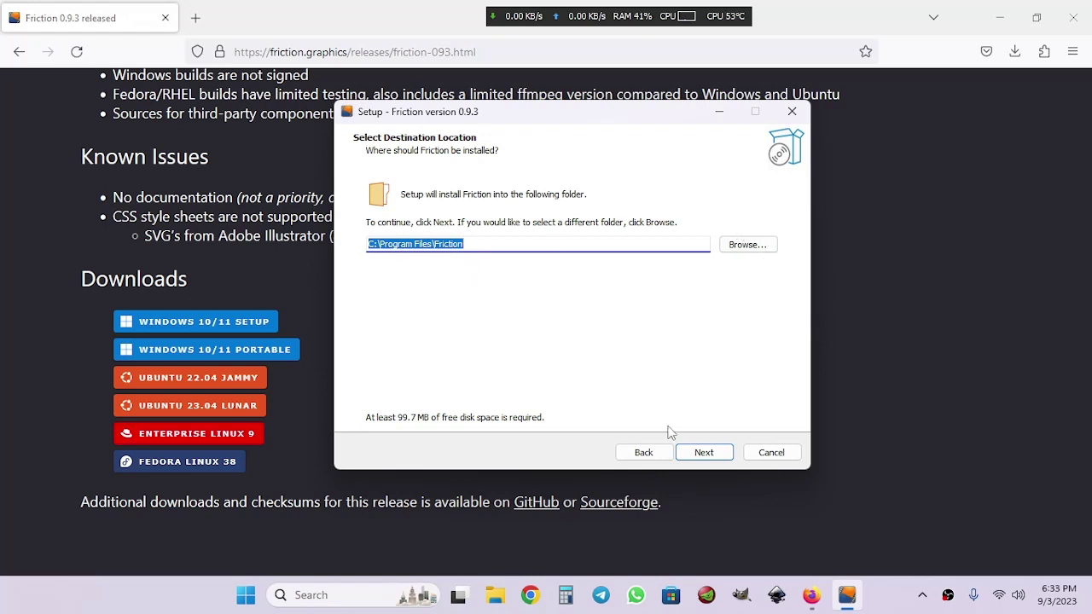
# - Install Friction to the default folder with a desktop shortcut and launch it
pyautogui.click(713, 452)
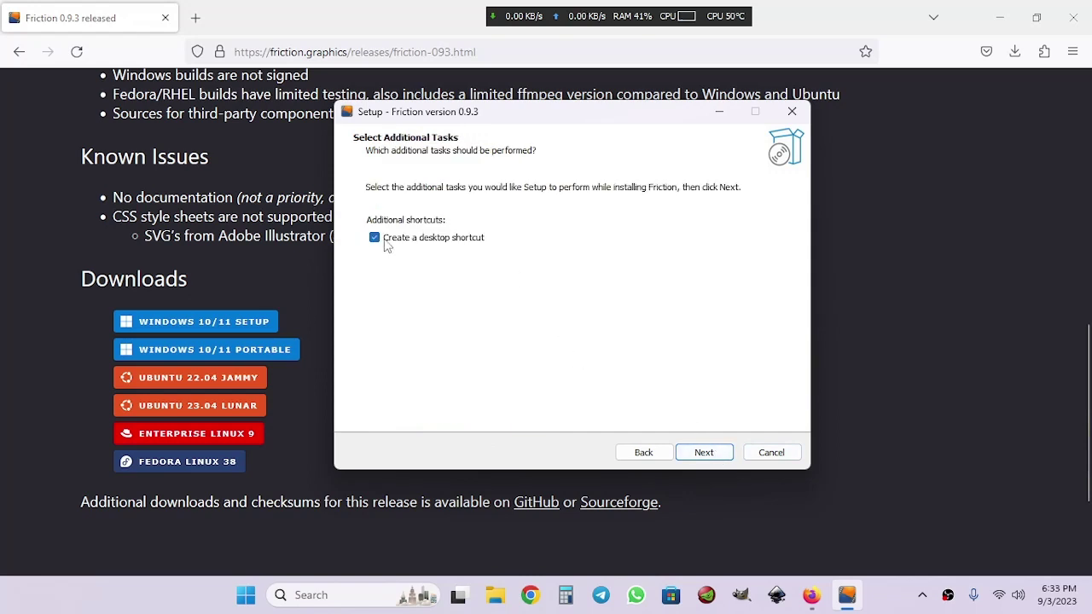
pyautogui.click(703, 452)
pyautogui.click(704, 452)
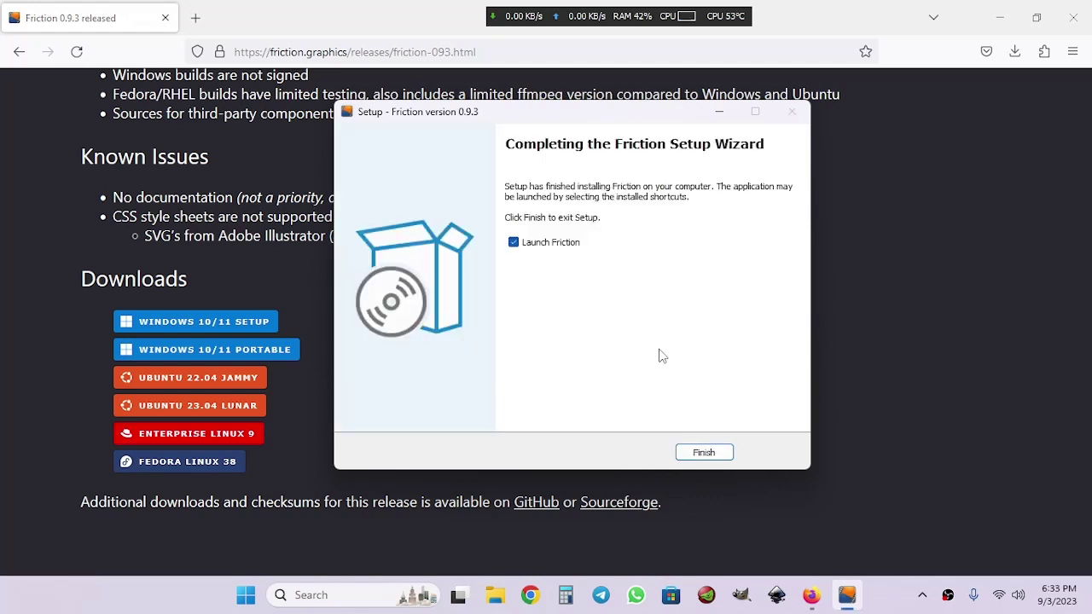
pyautogui.click(703, 454)
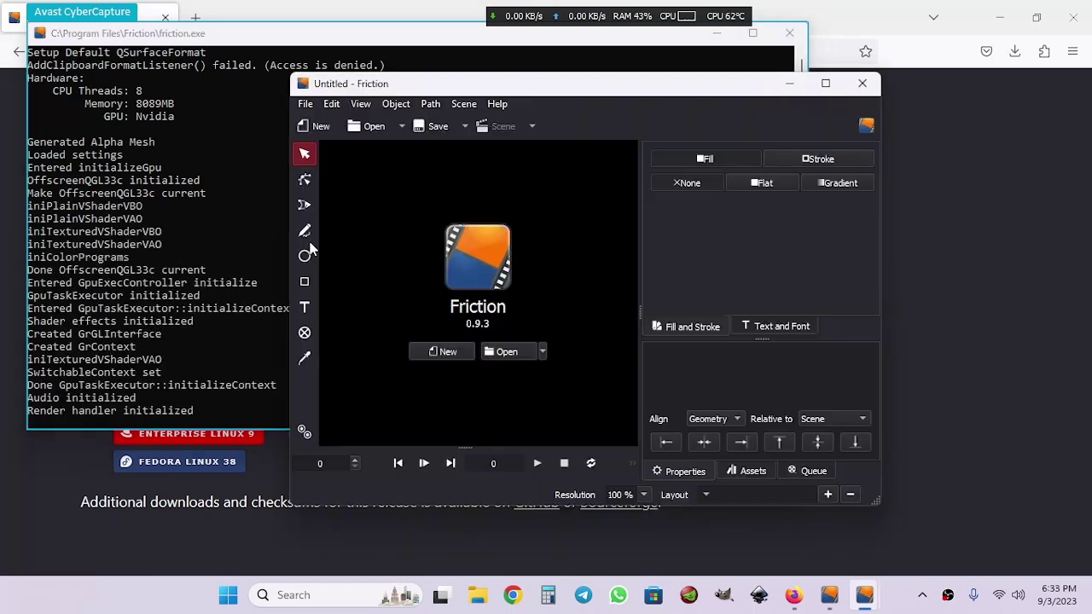
# - Maximize Friction and create a 1920×1080, 30 fps, 100-frame scene with a white background
pyautogui.click(827, 87)
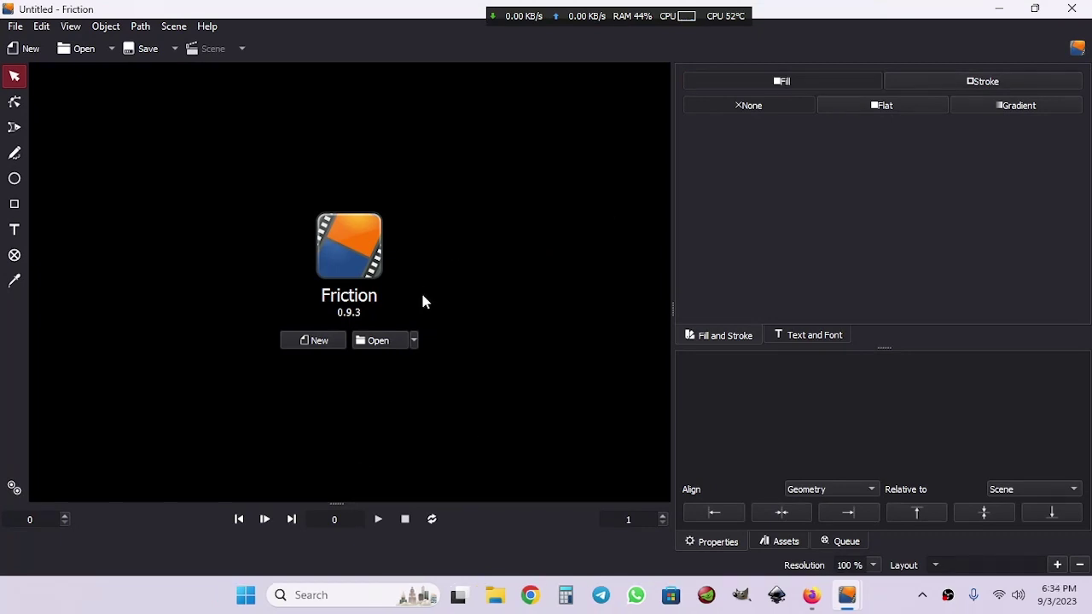
pyautogui.moveTo(475, 503); pyautogui.dragTo(539, 398)
pyautogui.click(309, 290)
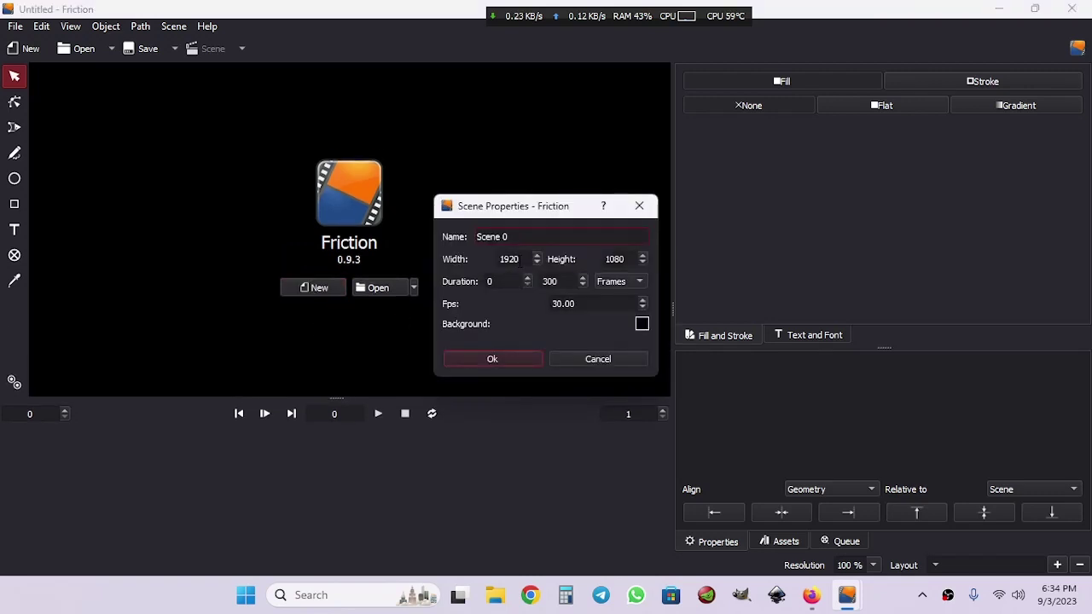
pyautogui.click(642, 324)
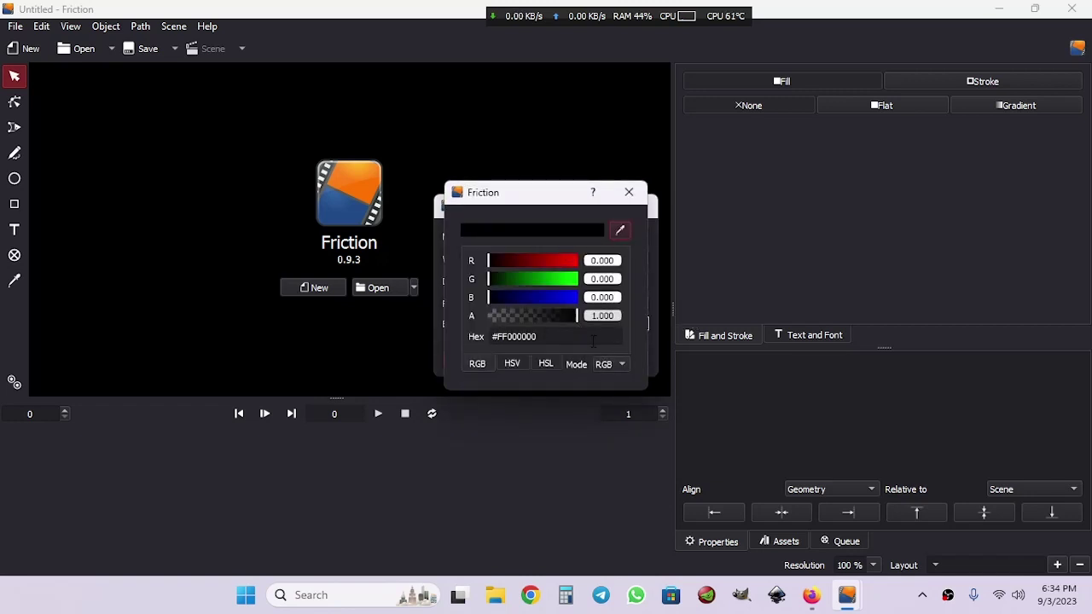
pyautogui.click(513, 365)
pyautogui.moveTo(490, 297); pyautogui.dragTo(580, 297)
pyautogui.click(636, 197)
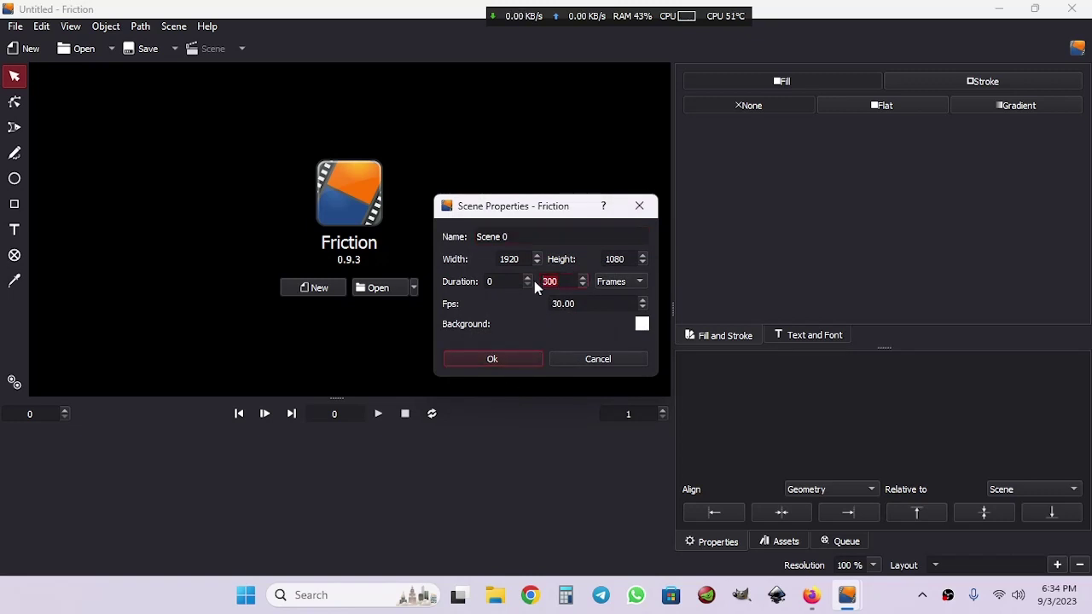
pyautogui.write('100')
pyautogui.click(473, 358)
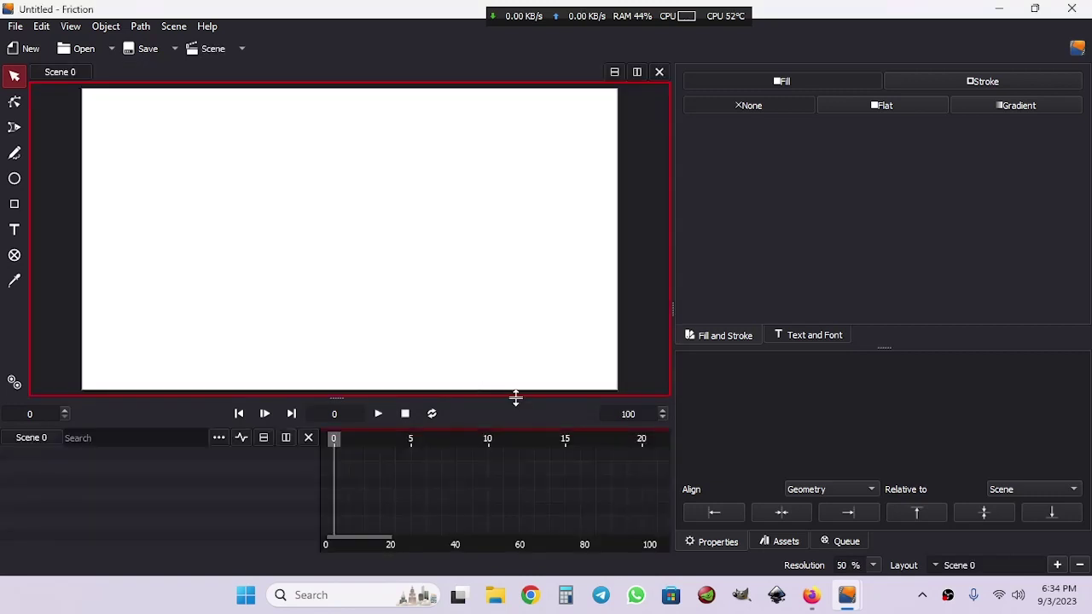
# - Resize the canvas and right-hand panels, then show the Text and Font and Assets panels
pyautogui.moveTo(515, 397); pyautogui.dragTo(514, 413)
pyautogui.moveTo(674, 341); pyautogui.dragTo(611, 357)
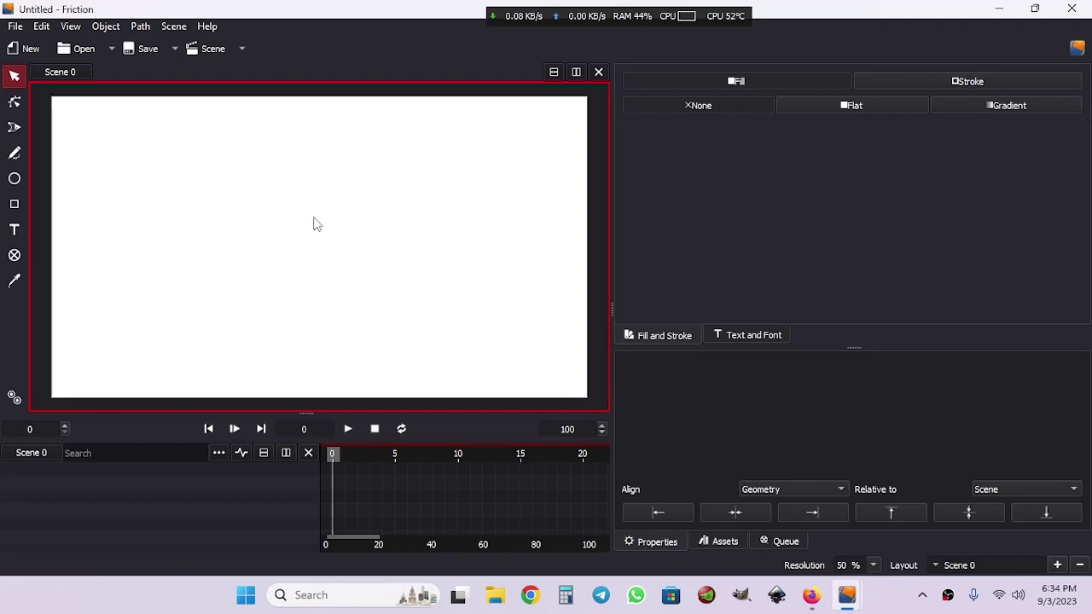
pyautogui.scroll(1, 314, 223)
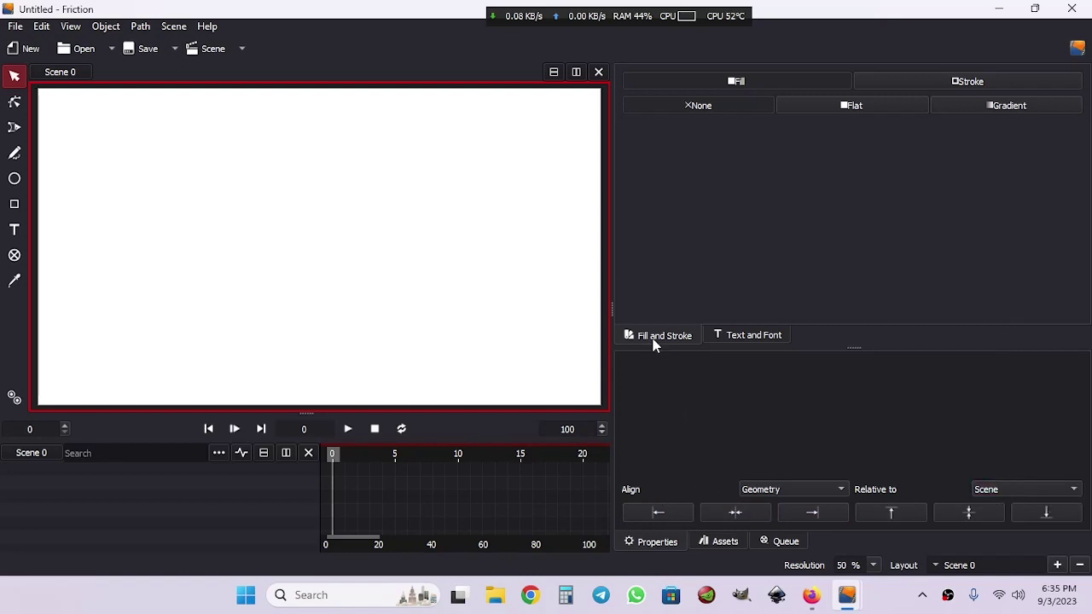
pyautogui.click(746, 337)
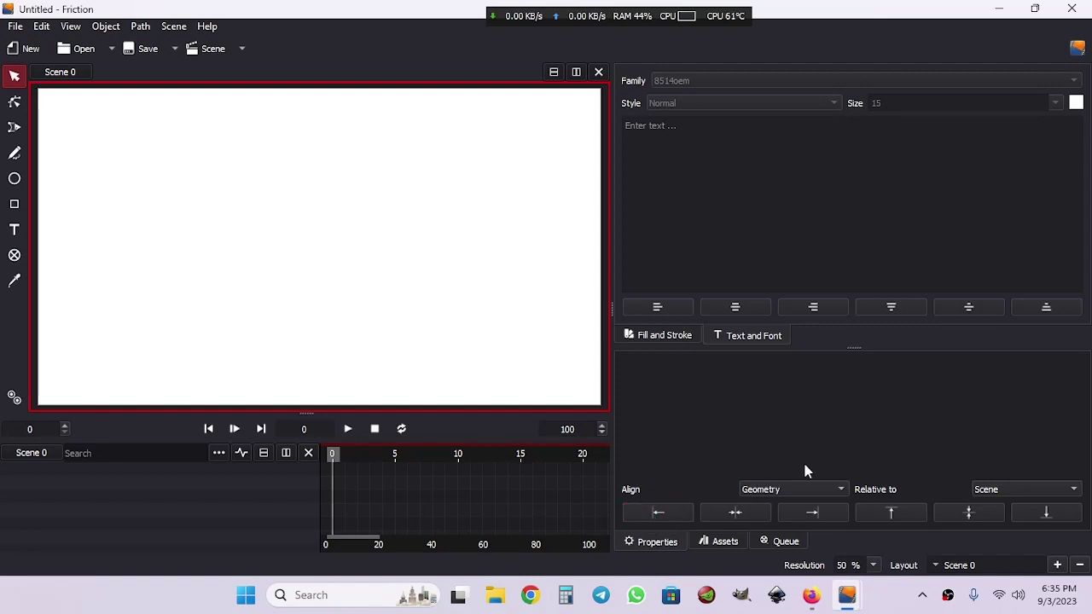
pyautogui.click(717, 550)
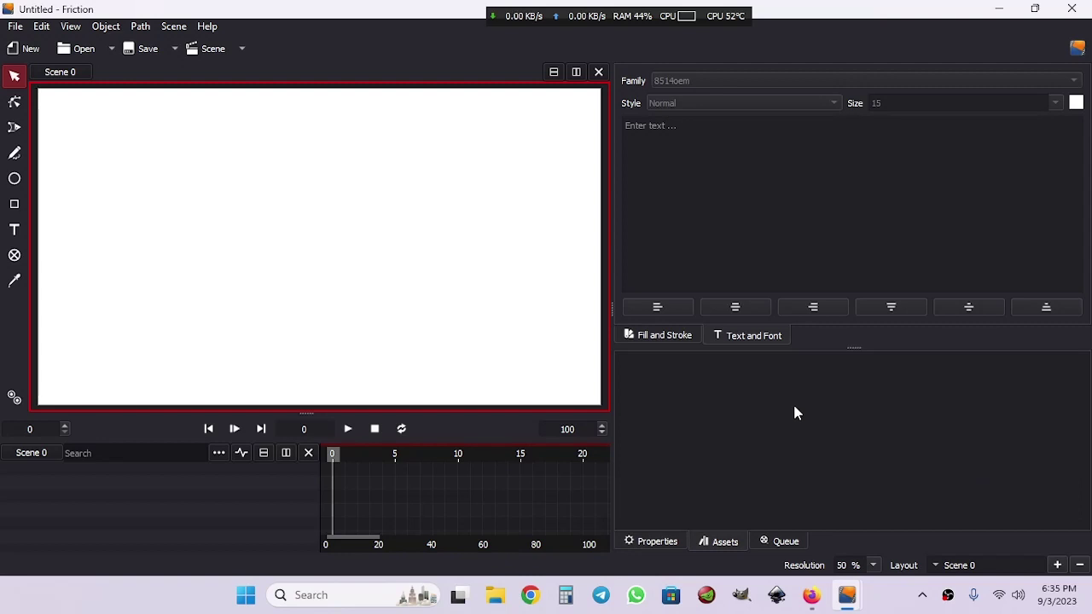
# - Import the low poly.png image into the scene and fit the scene in view
pyautogui.click(15, 26)
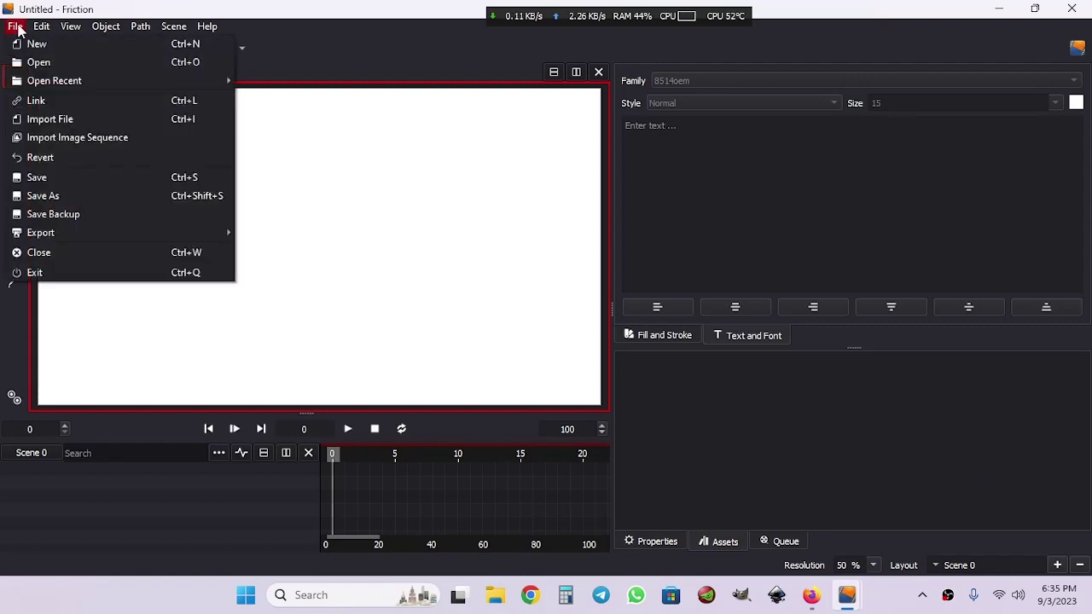
pyautogui.click(99, 119)
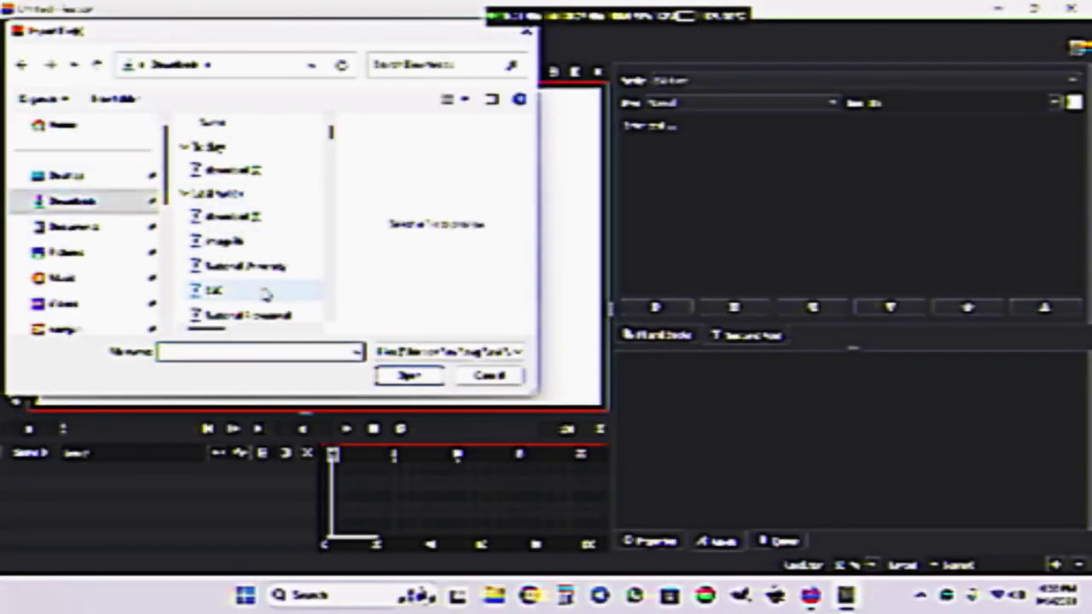
pyautogui.scroll(-3, 266, 271)
pyautogui.doubleClick(261, 258)
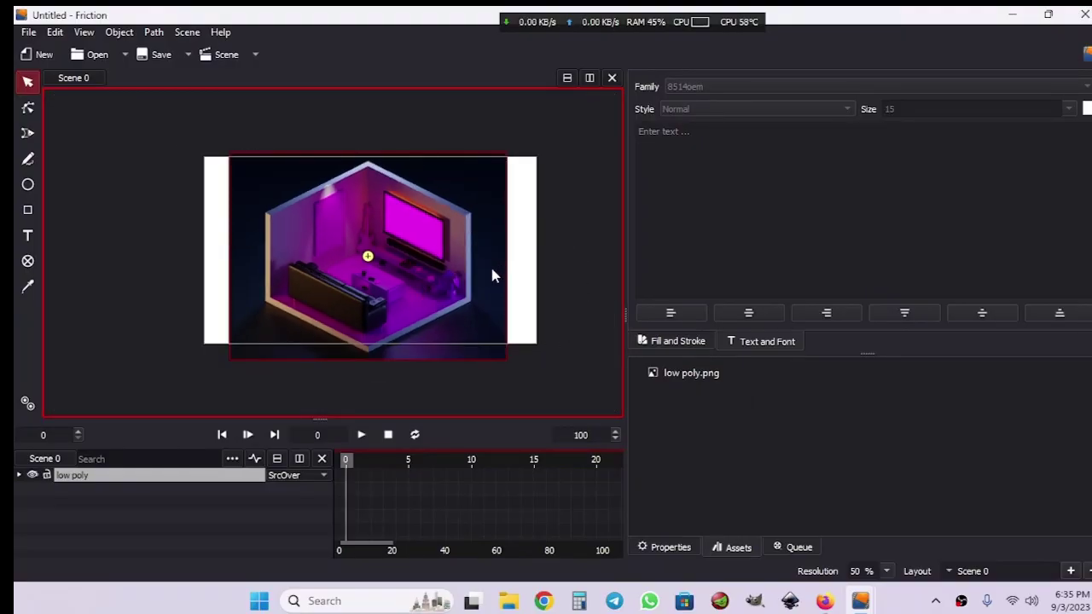
pyautogui.hotkey('ctrl', '0')
# - Remove the low poly.png asset from the Assets panel and confirm the deletion
pyautogui.rightClick(692, 377)
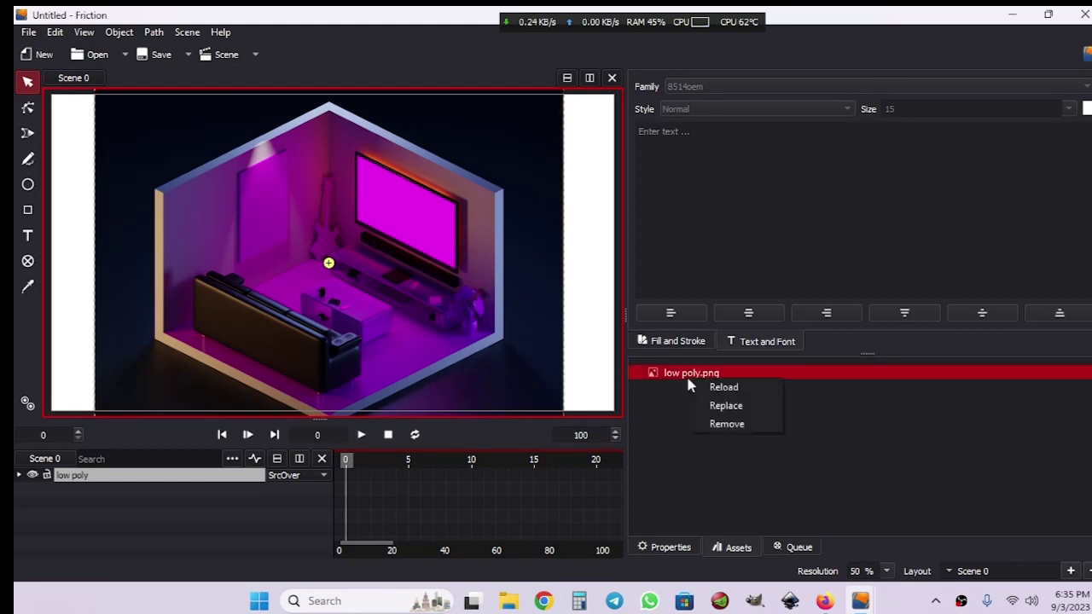
pyautogui.click(710, 425)
pyautogui.click(712, 316)
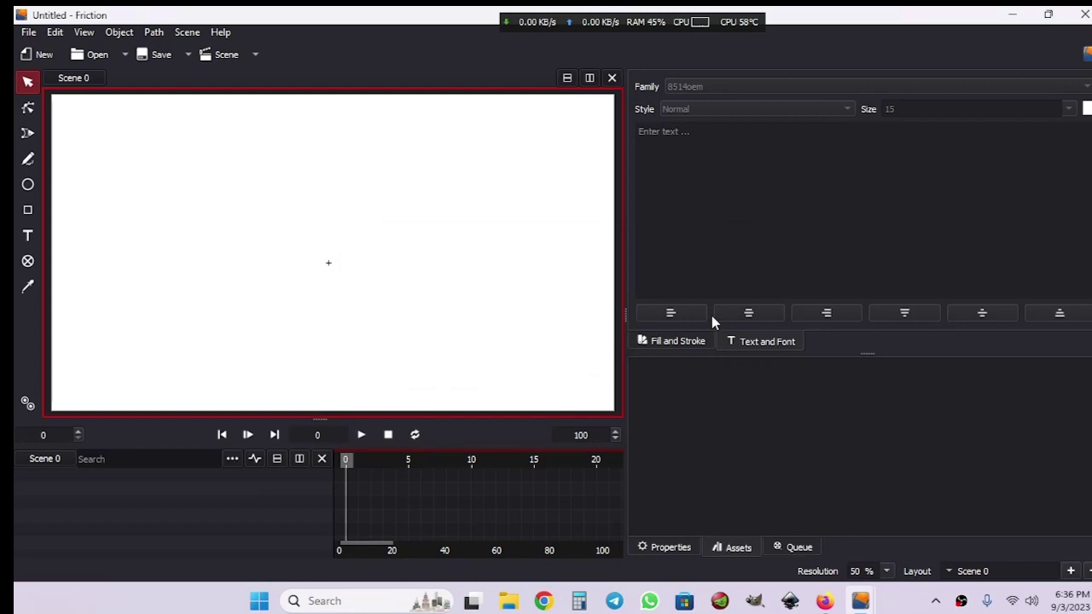
# - Draw a circle on the left side of the white canvas
pyautogui.scroll(-1, 298, 215)
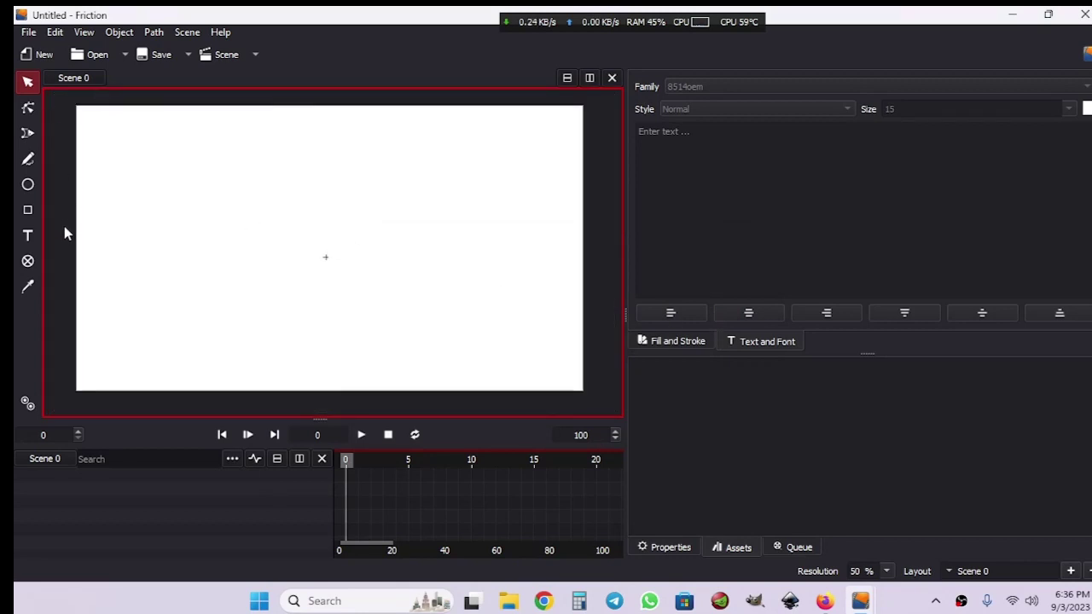
pyautogui.click(28, 188)
pyautogui.moveTo(173, 219); pyautogui.dragTo(163, 211)
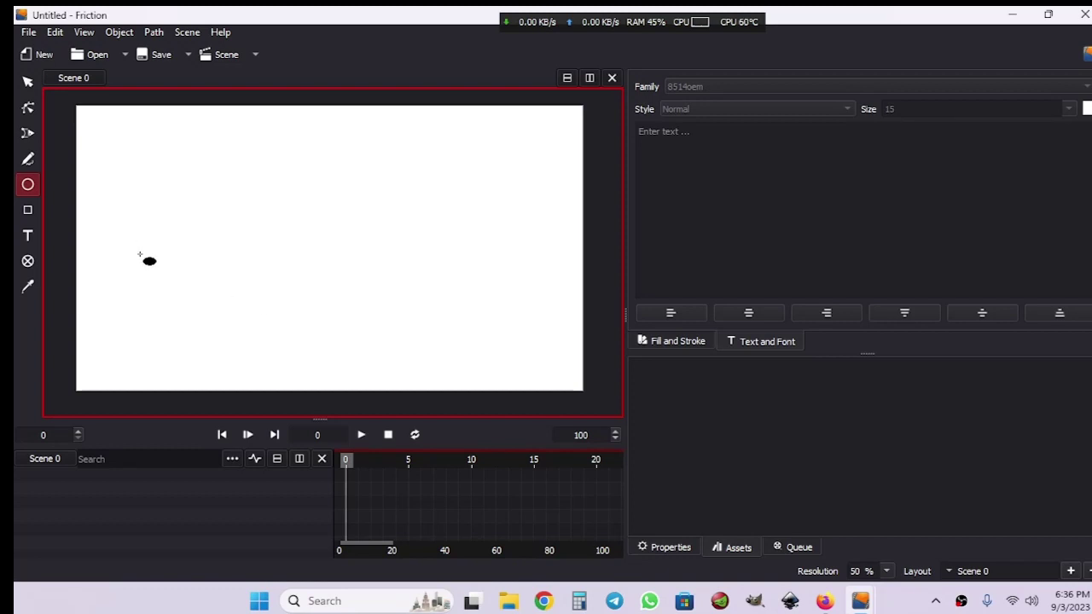
pyautogui.moveTo(144, 258); pyautogui.dragTo(207, 254)
# - Set the circle's stroke to None in Fill and Stroke
pyautogui.click(27, 81)
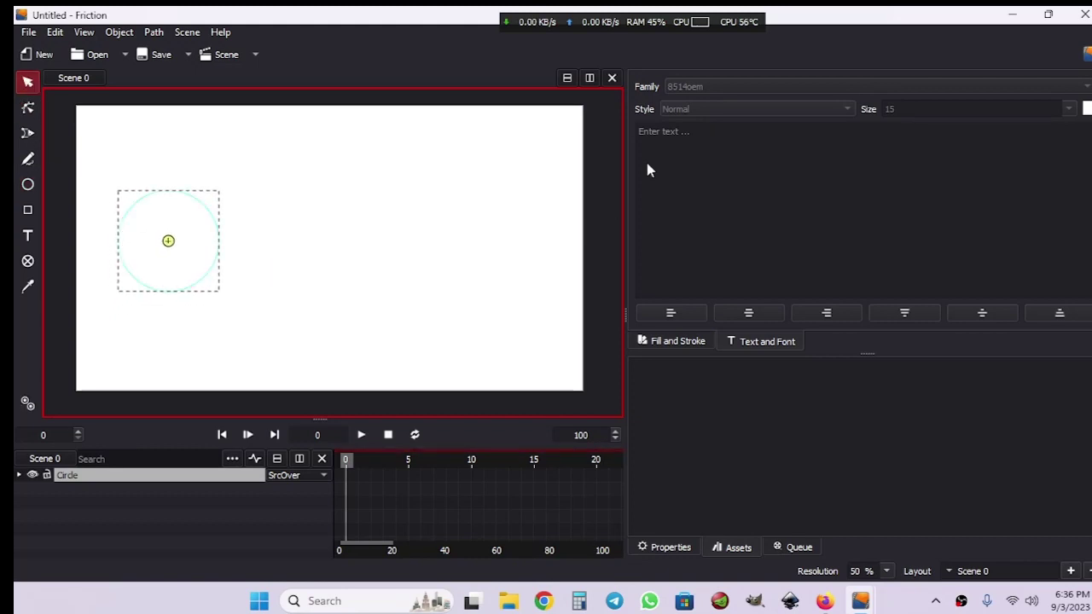
pyautogui.click(676, 342)
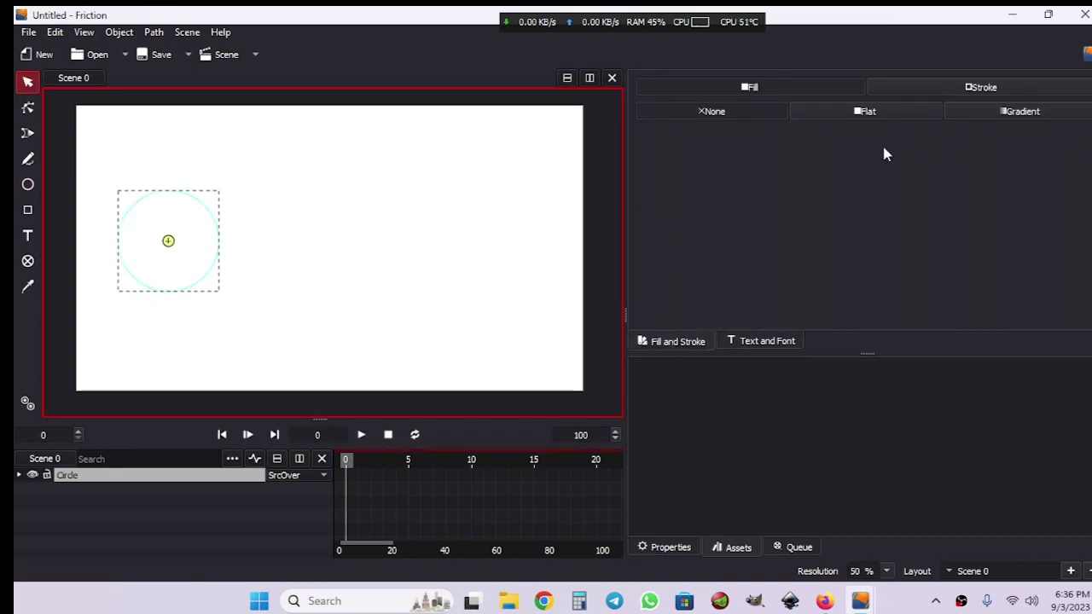
pyautogui.click(943, 86)
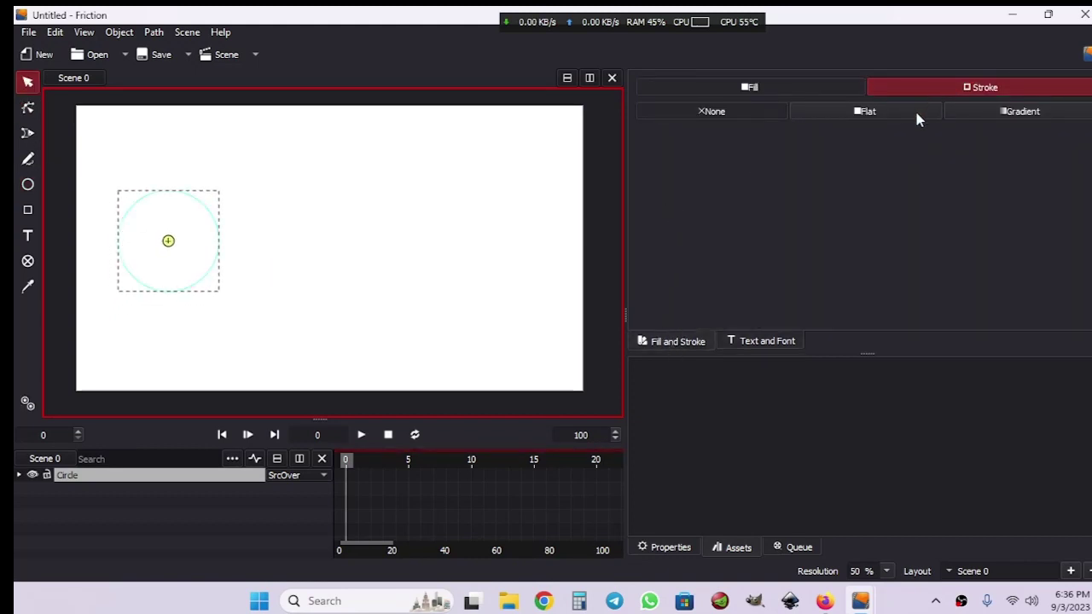
pyautogui.click(713, 111)
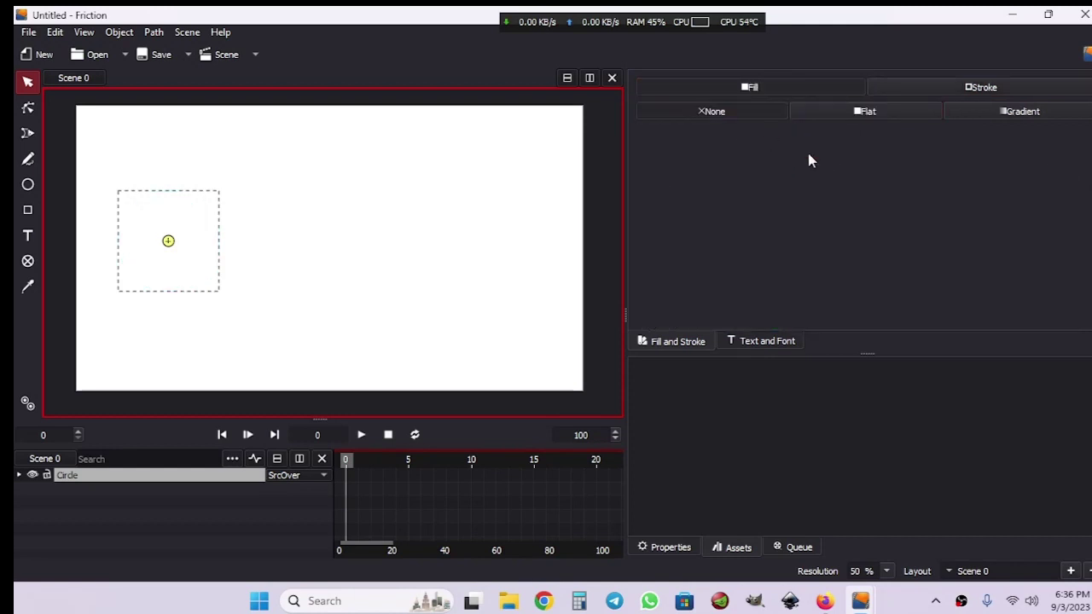
# - Try a new gradient fill on the circle, then return to a flat fill
pyautogui.click(835, 111)
pyautogui.click(991, 112)
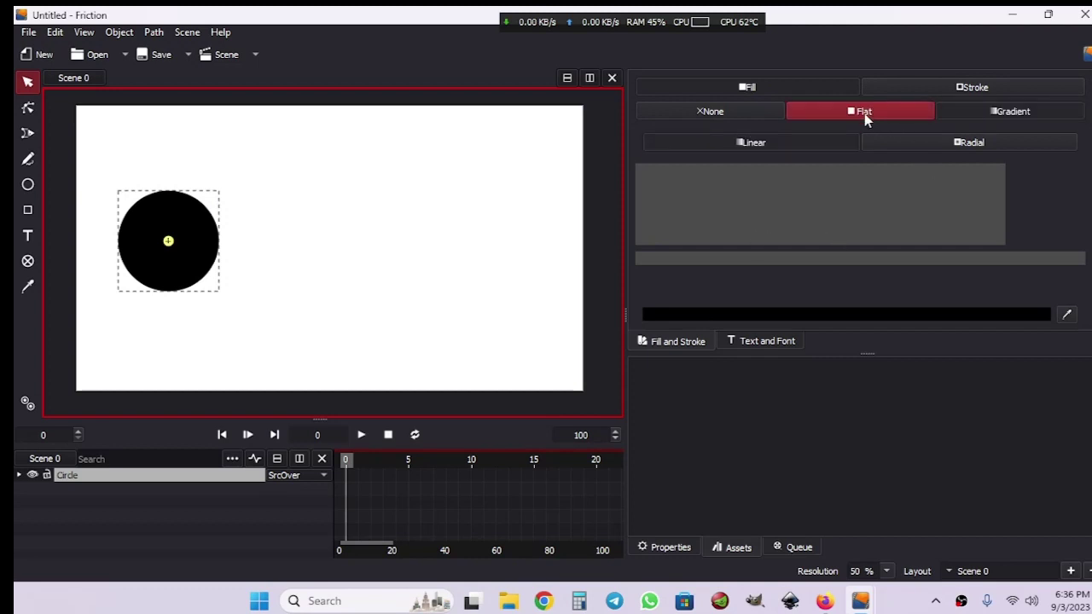
pyautogui.rightClick(722, 196)
pyautogui.click(759, 212)
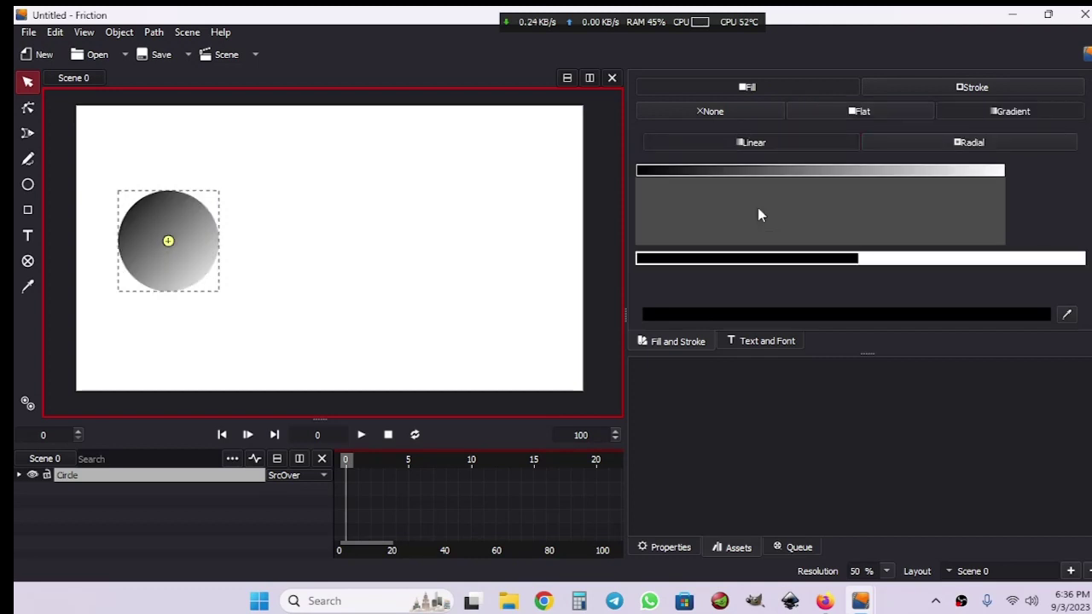
pyautogui.click(913, 261)
pyautogui.click(824, 257)
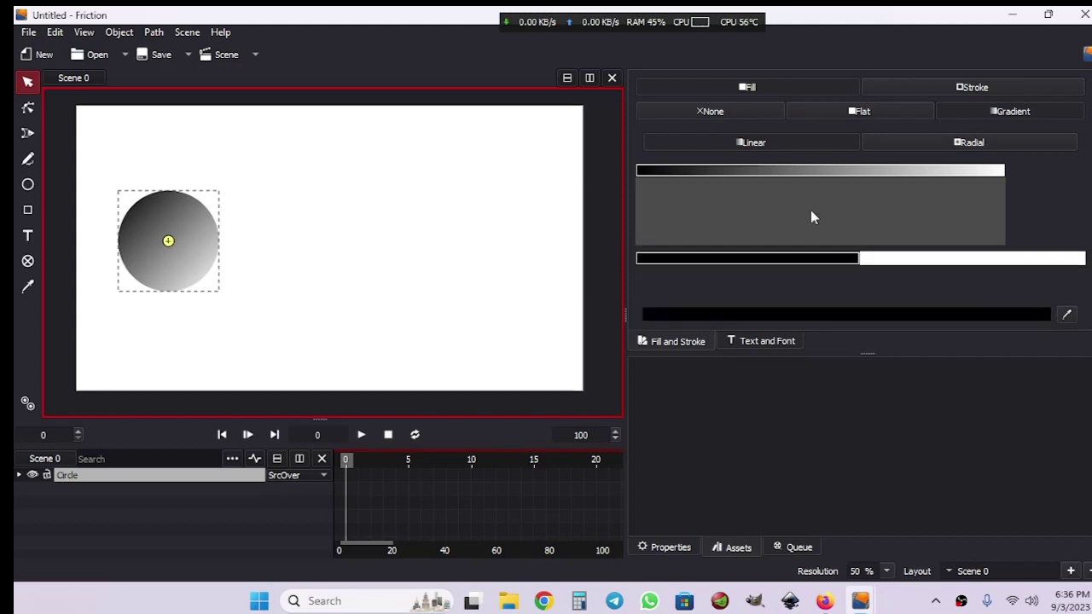
pyautogui.click(851, 116)
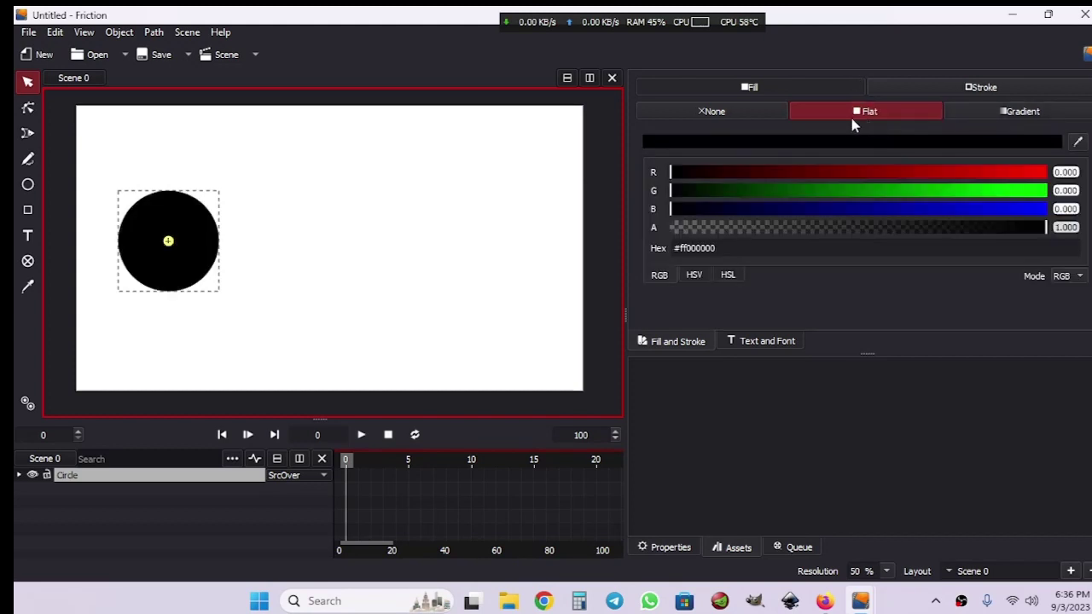
# - Adjust the fill's RGB sliders to R 0.850, G 0.663, B 1.000
pyautogui.click(974, 191)
pyautogui.click(985, 173)
pyautogui.click(1023, 209)
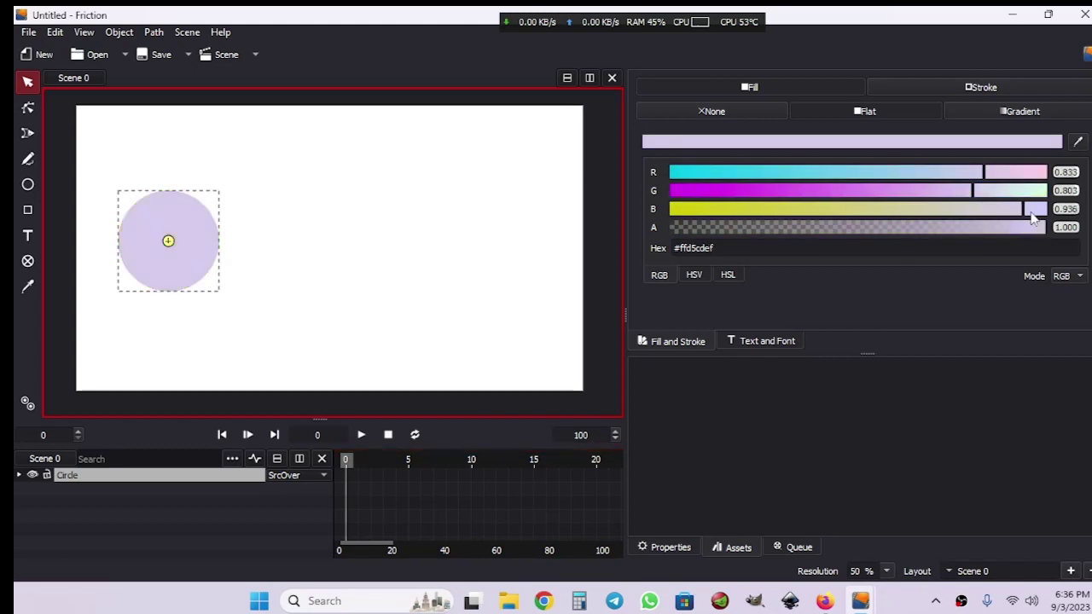
pyautogui.moveTo(1032, 213); pyautogui.dragTo(923, 222)
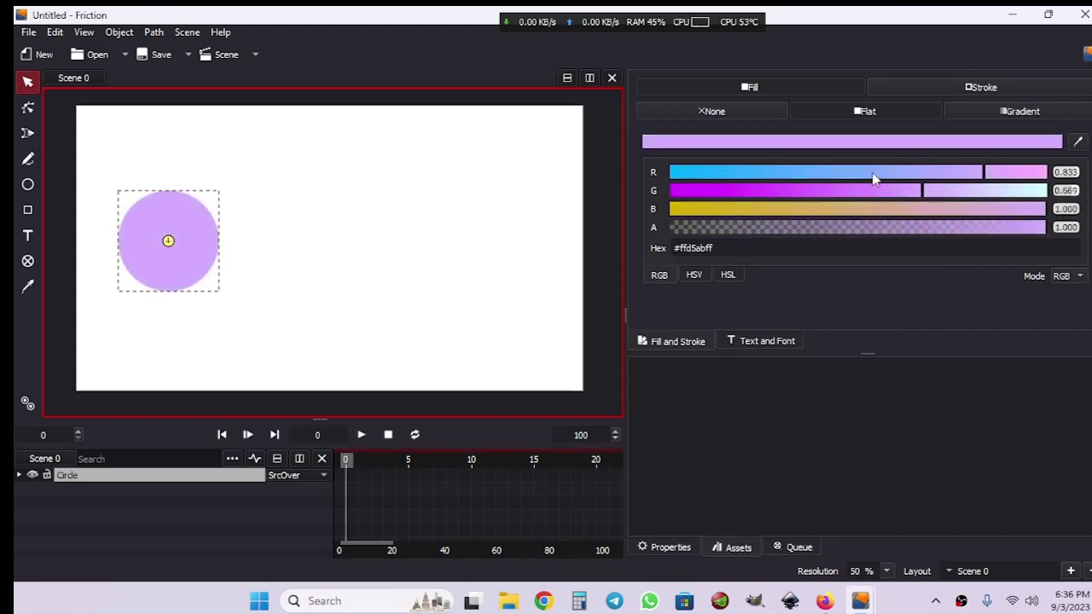
pyautogui.click(953, 175)
pyautogui.moveTo(954, 182); pyautogui.dragTo(992, 195)
# - Move the purple circle using G with X/Y constraints, then draw a second circle top-right
pyautogui.moveTo(861, 354)
pyautogui.mouseDown()
pyautogui.moveTo(861, 375)
pyautogui.moveTo(857, 362)
pyautogui.mouseUp()
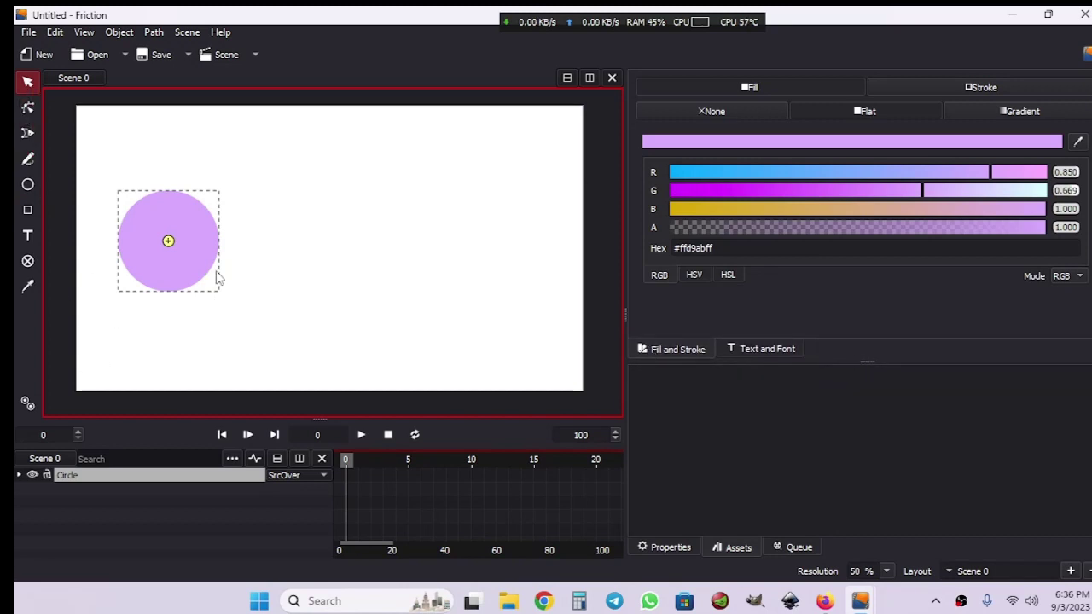
pyautogui.moveTo(218, 277); pyautogui.dragTo(188, 242)
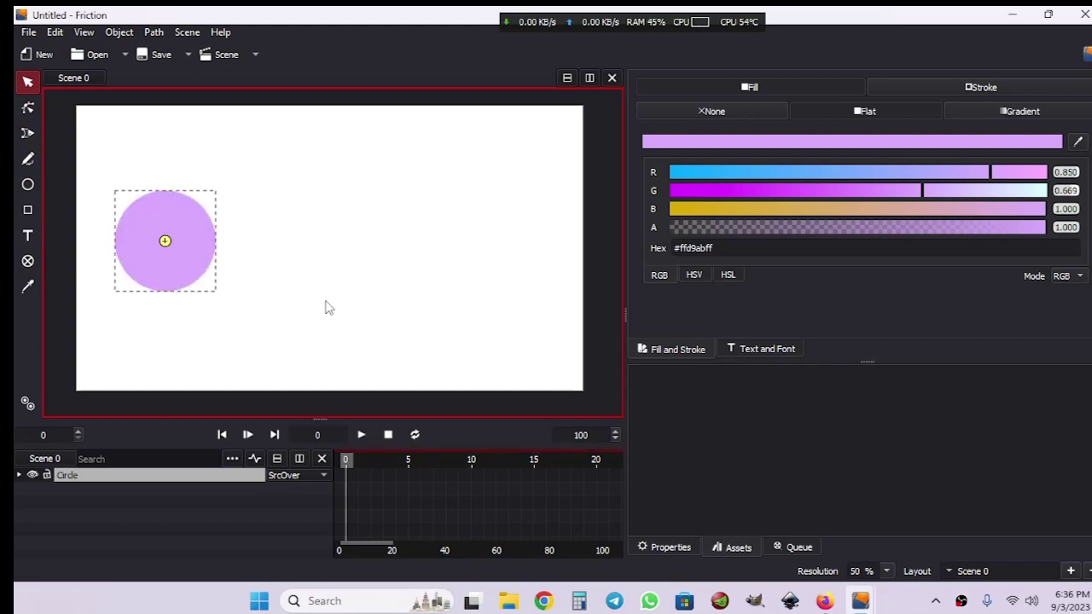
pyautogui.press('g')
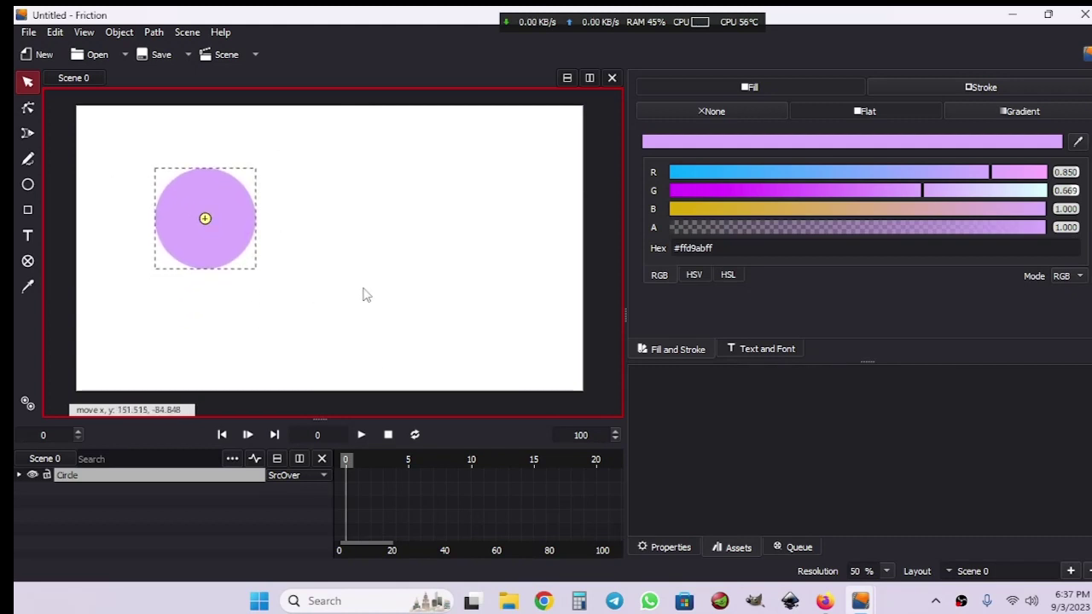
pyautogui.press('x')
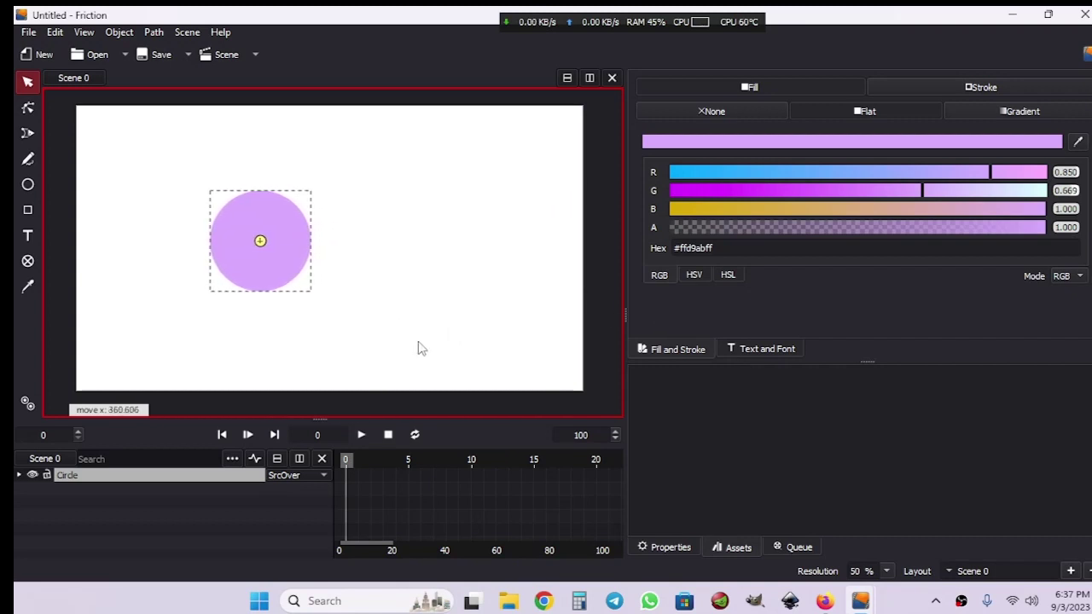
pyautogui.press('y')
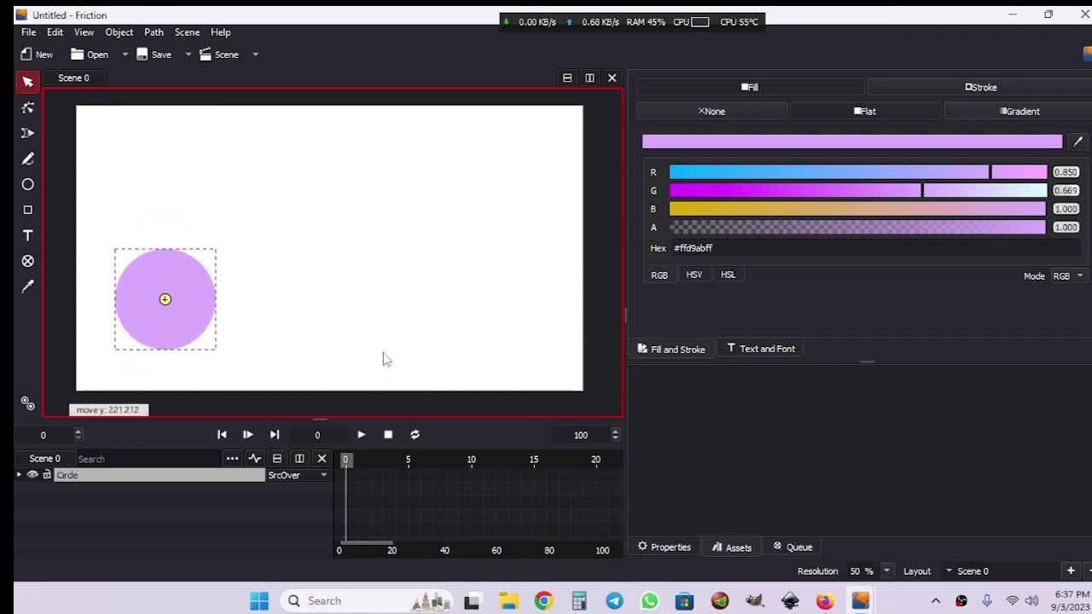
pyautogui.click(372, 310)
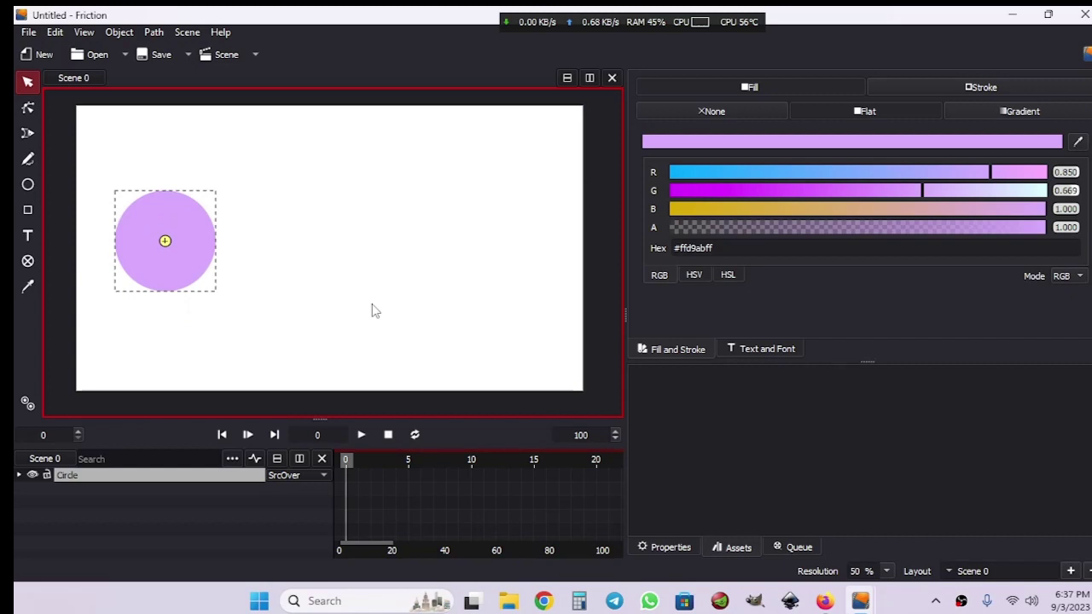
pyautogui.click(27, 184)
pyautogui.moveTo(384, 199); pyautogui.dragTo(453, 264)
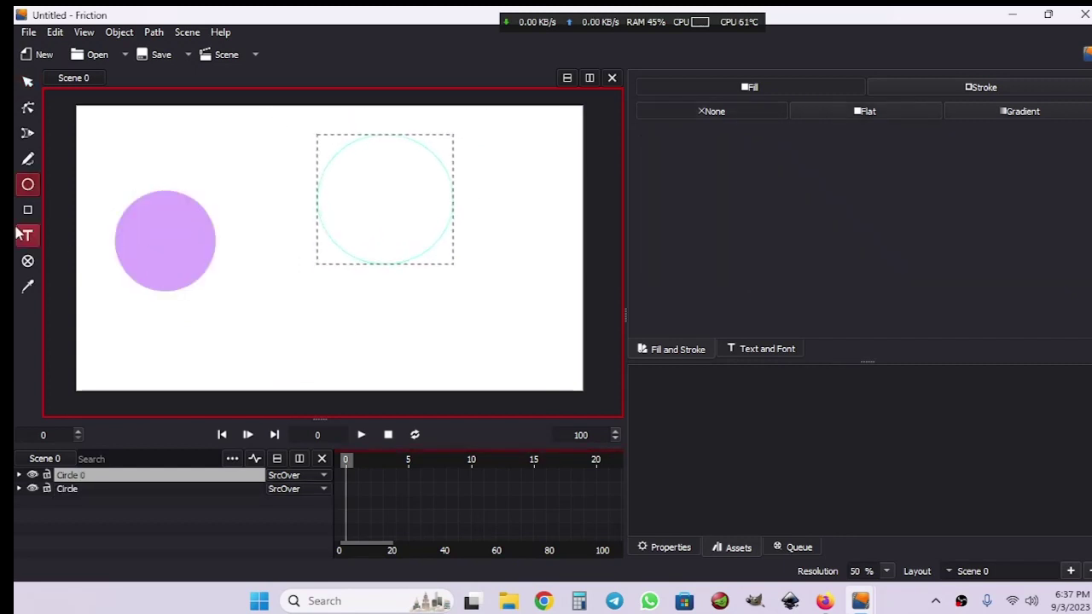
pyautogui.click(27, 210)
pyautogui.click(55, 34)
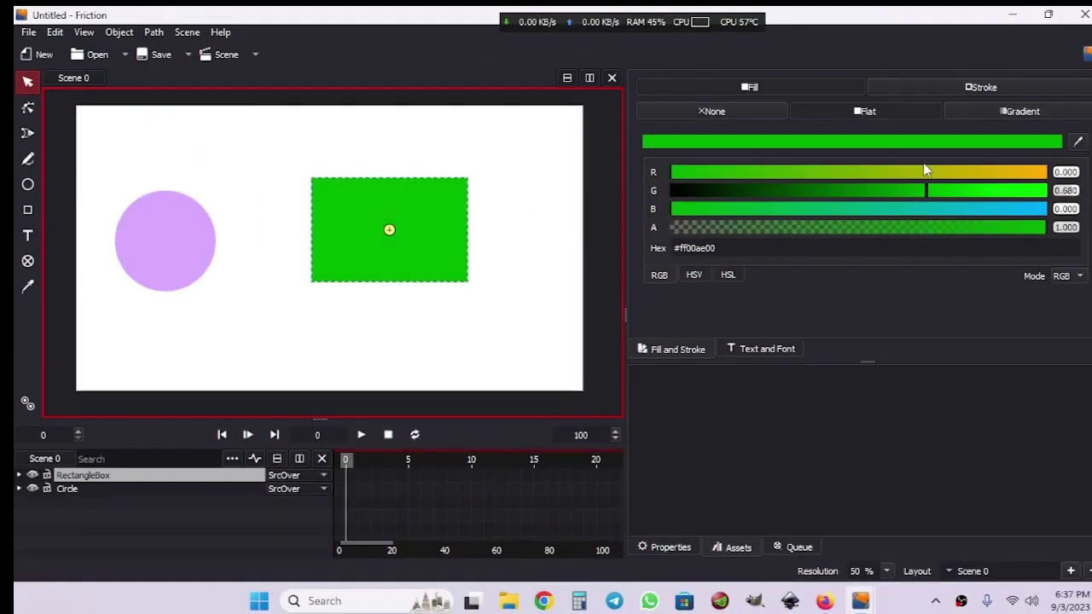
pyautogui.moveTo(939, 172); pyautogui.dragTo(1040, 172)
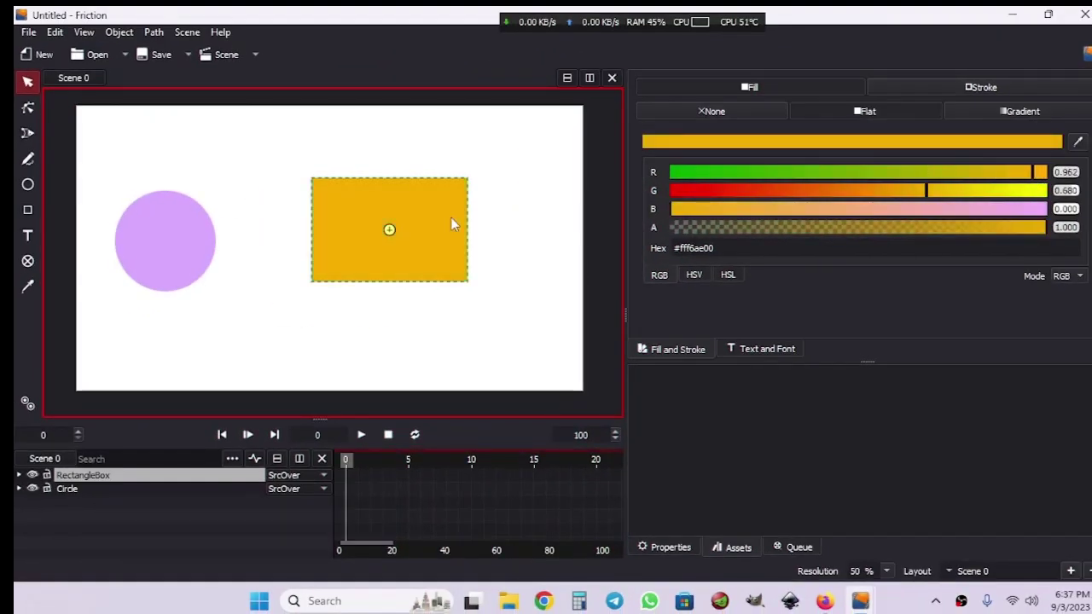
pyautogui.click(374, 231)
pyautogui.press('r')
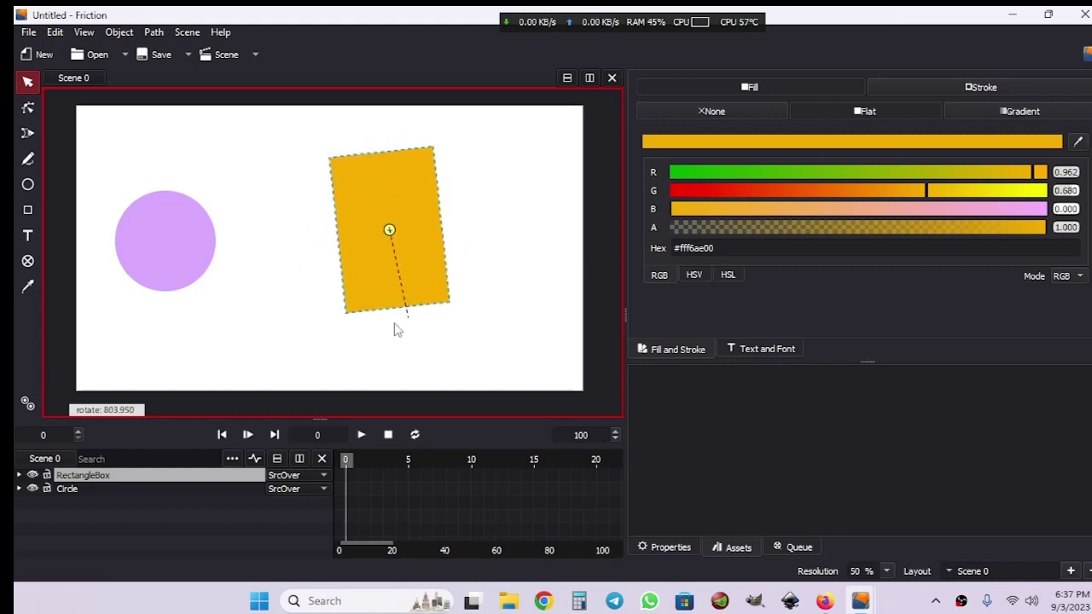
pyautogui.click(276, 244)
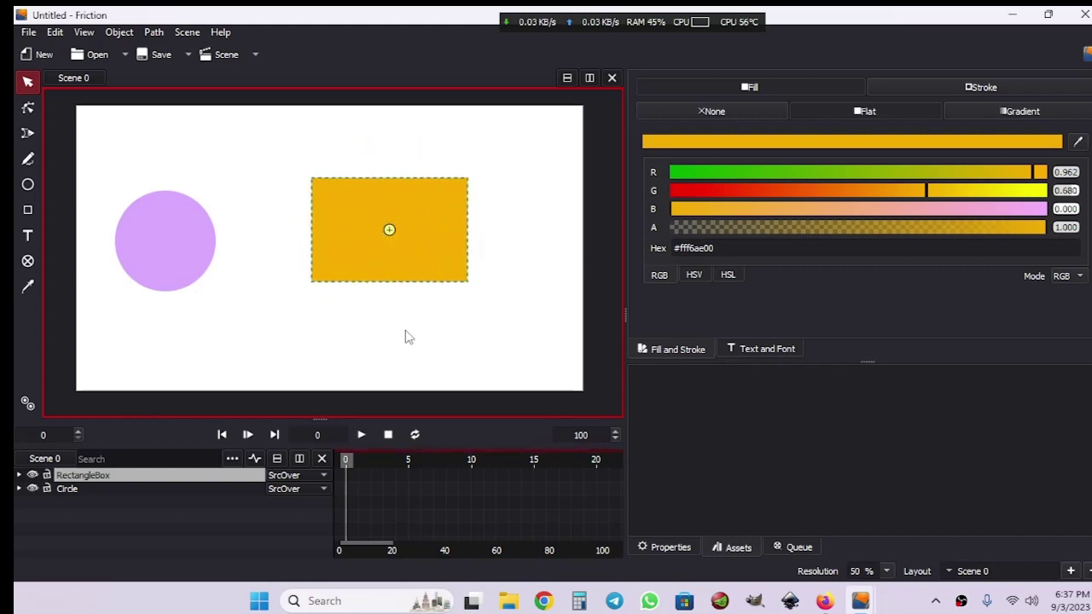
pyautogui.press('s')
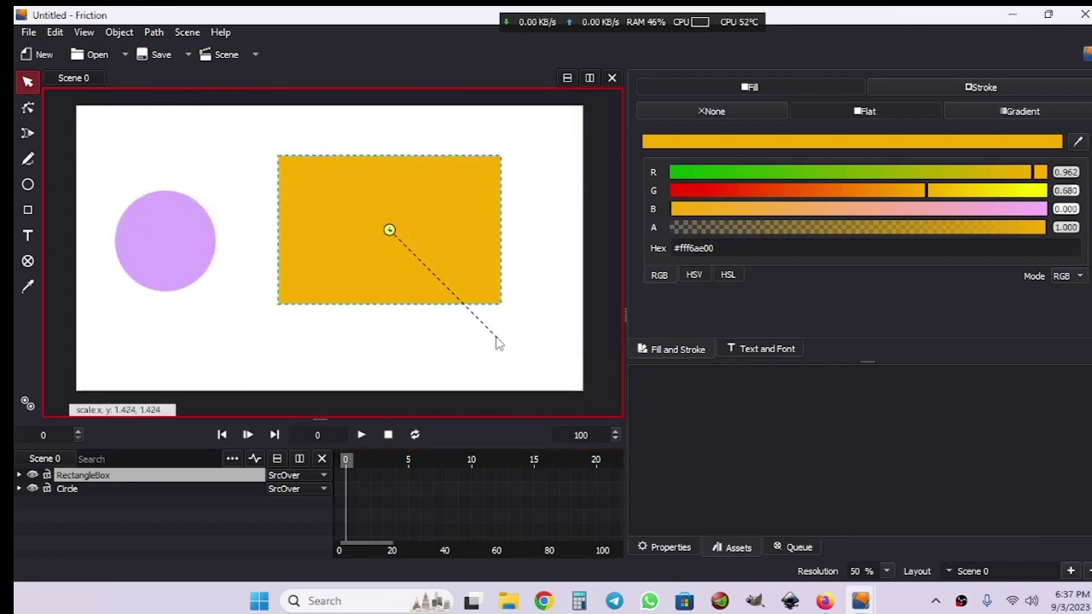
pyautogui.press('x')
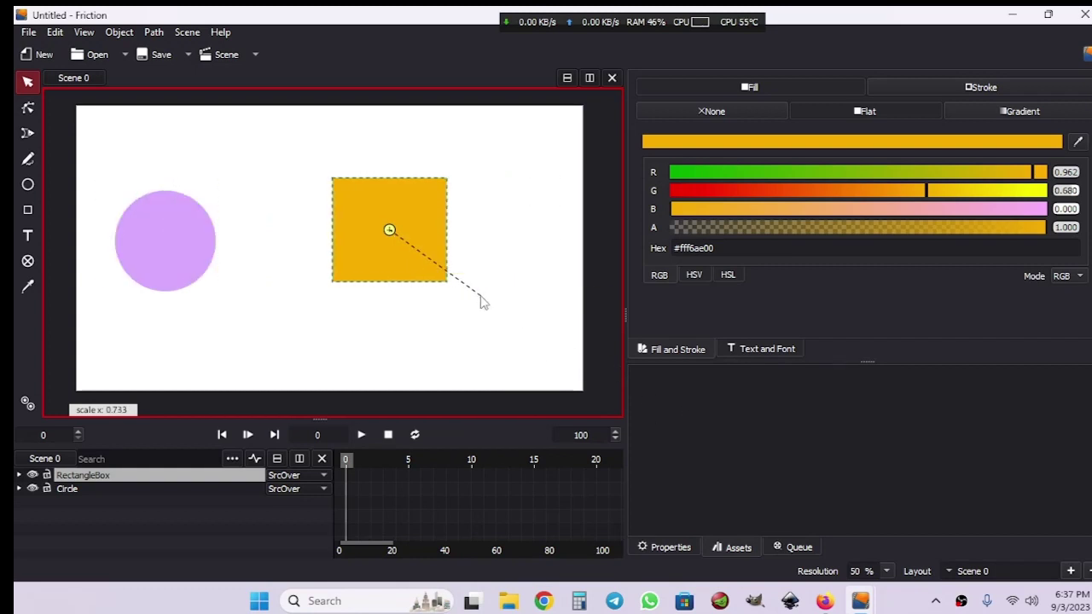
pyautogui.press('y')
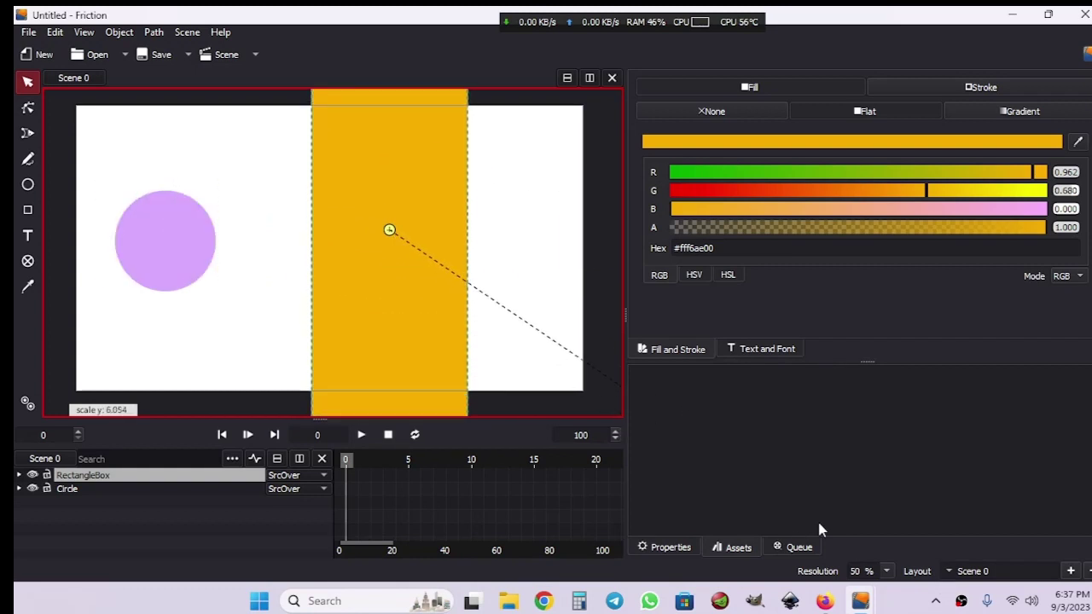
pyautogui.click(560, 373)
pyautogui.press('s')
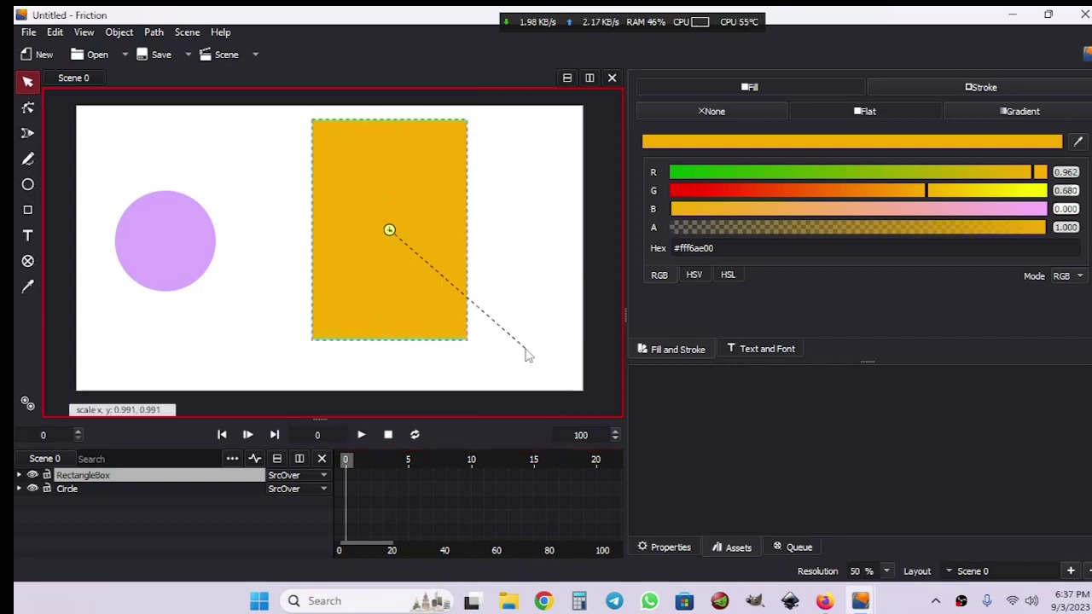
pyautogui.press('x')
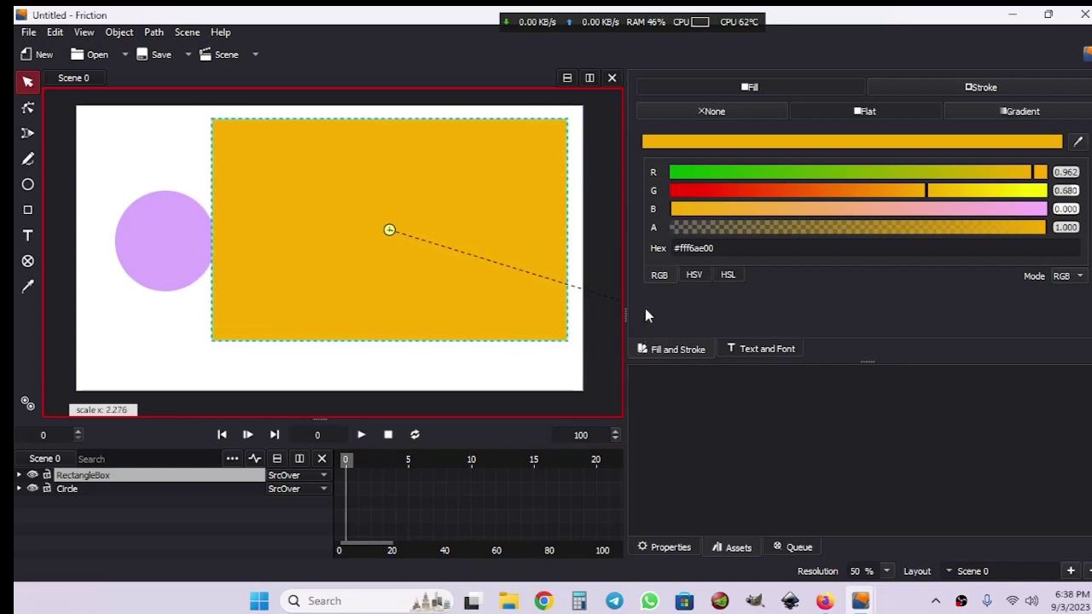
pyautogui.press('Escape')
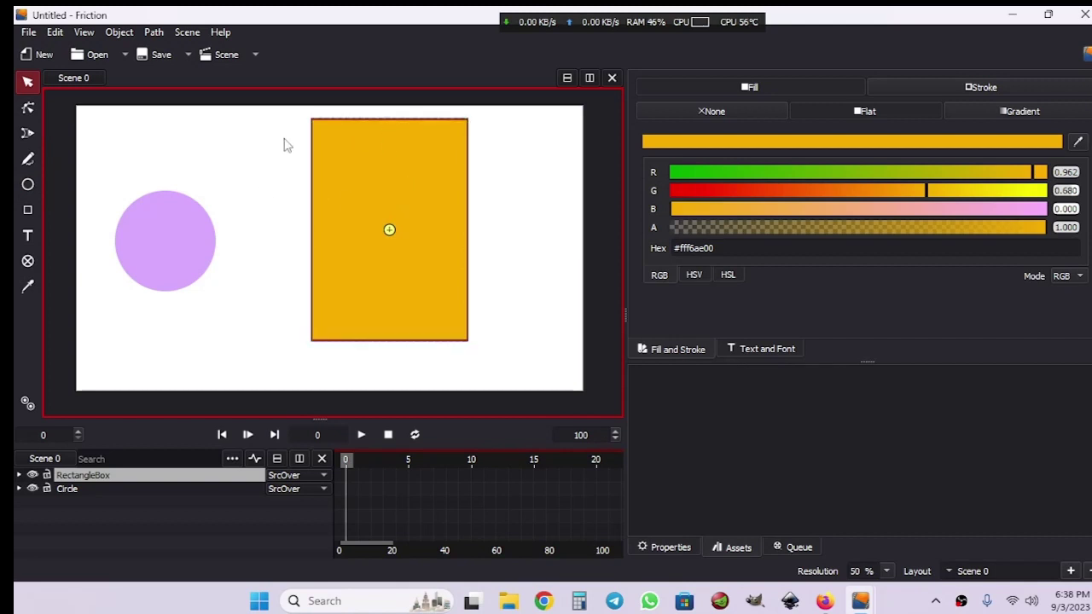
# - Drag the rectangle's corner nodes with the Node tool to make it a wide box
pyautogui.click(28, 110)
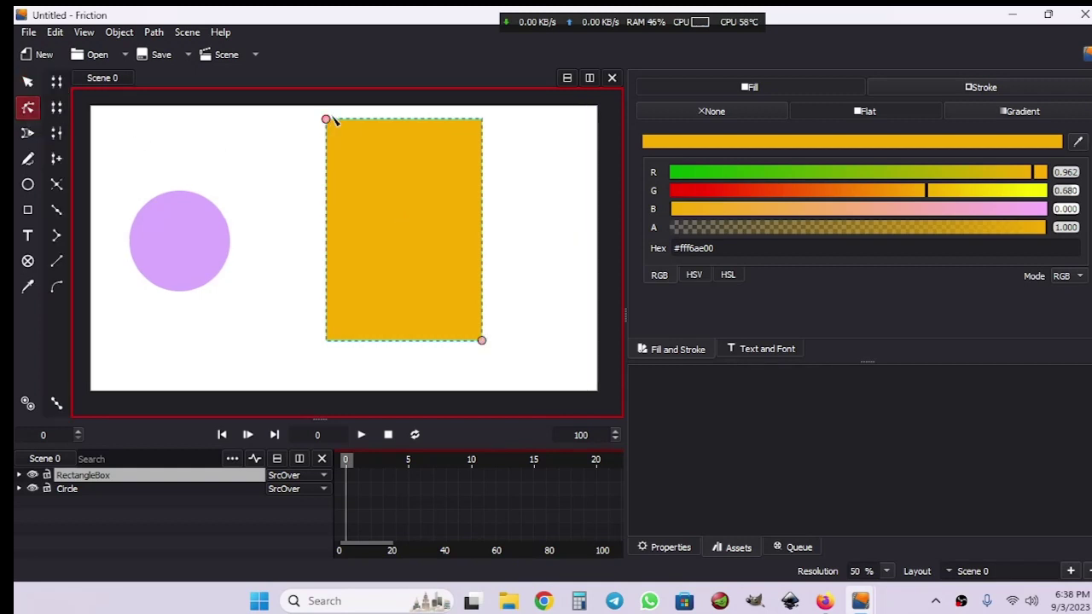
pyautogui.moveTo(326, 122); pyautogui.dragTo(407, 208)
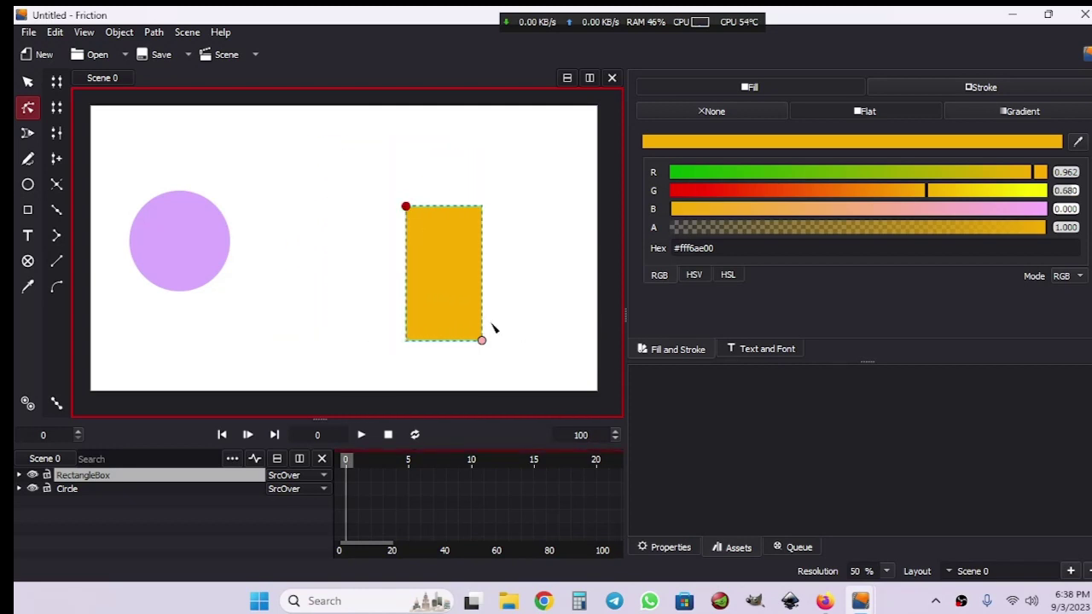
pyautogui.moveTo(483, 343); pyautogui.dragTo(526, 350)
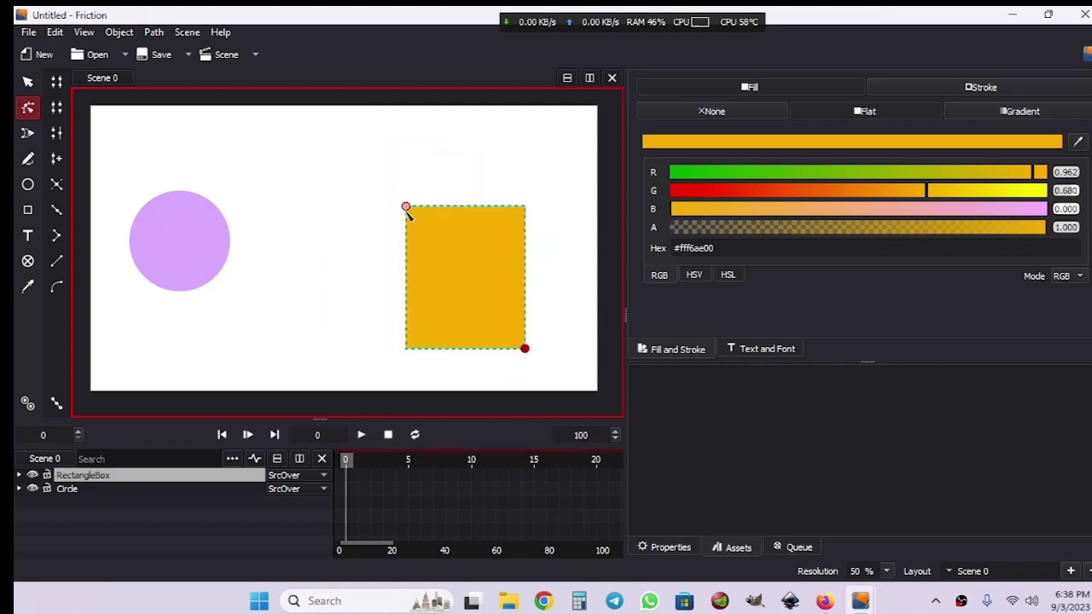
pyautogui.moveTo(407, 213); pyautogui.dragTo(319, 175)
# - Stretch the purple circle's radius node to turn it into a horizontal ellipse
pyautogui.click(202, 222)
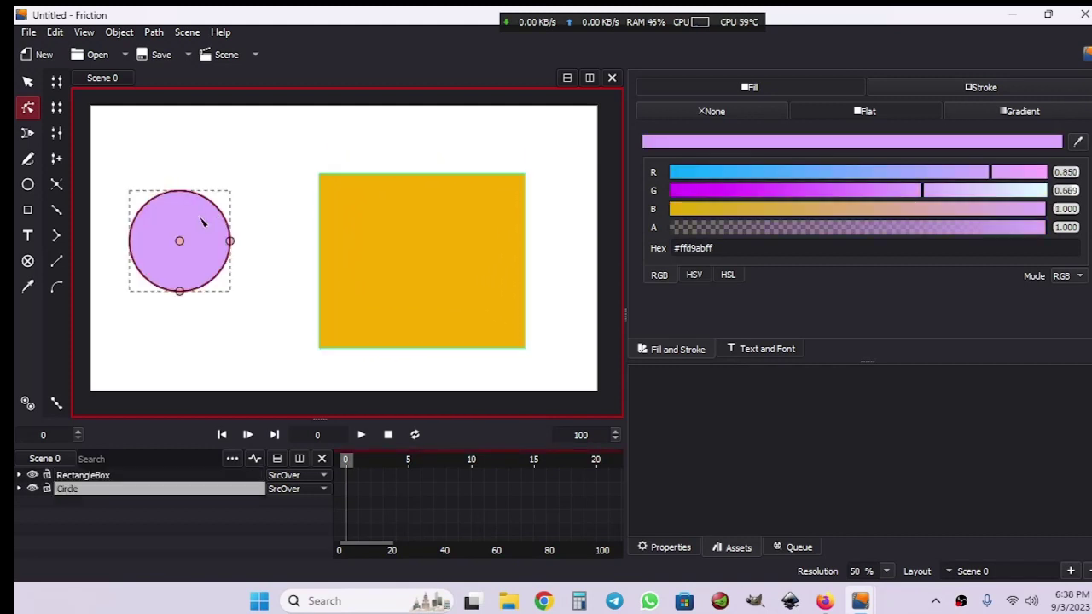
pyautogui.moveTo(181, 243); pyautogui.dragTo(247, 240)
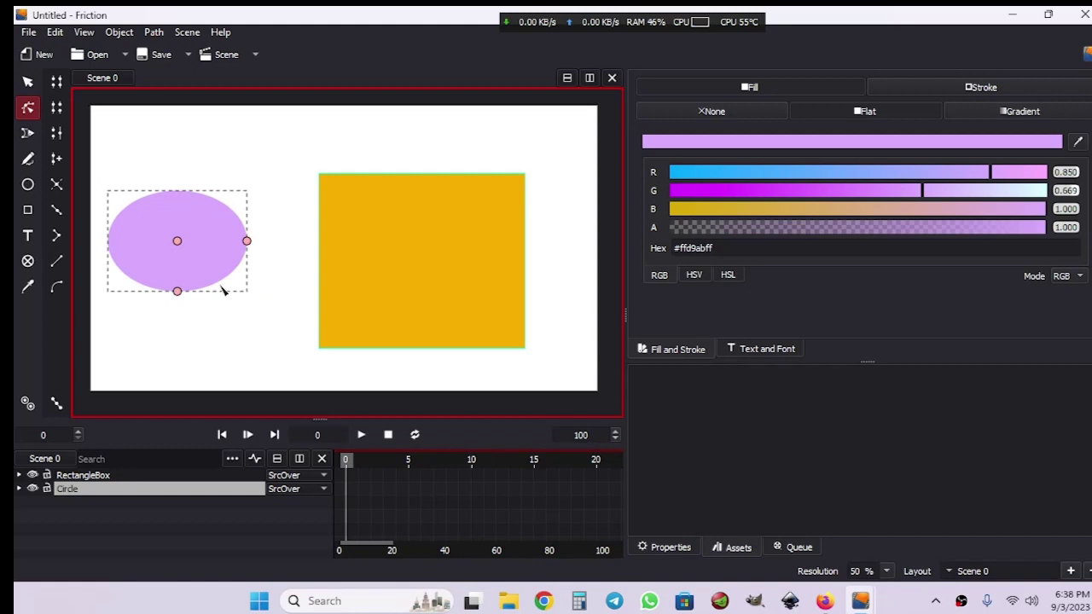
pyautogui.moveTo(177, 292); pyautogui.dragTo(209, 299)
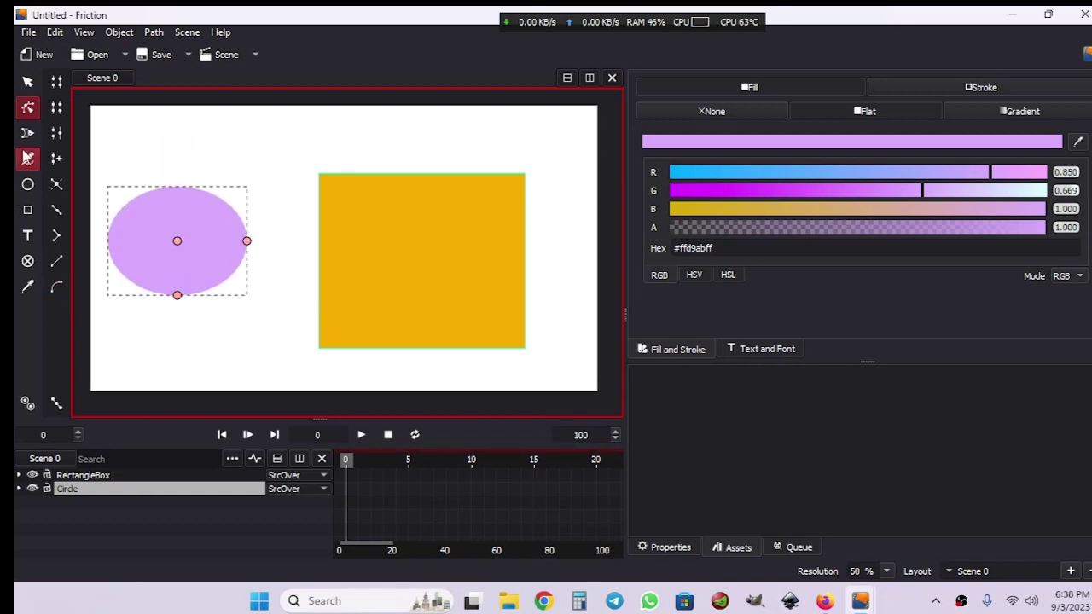
# - Convert the purple ellipse to a path and pull its right point into an egg shape
pyautogui.press('F1')
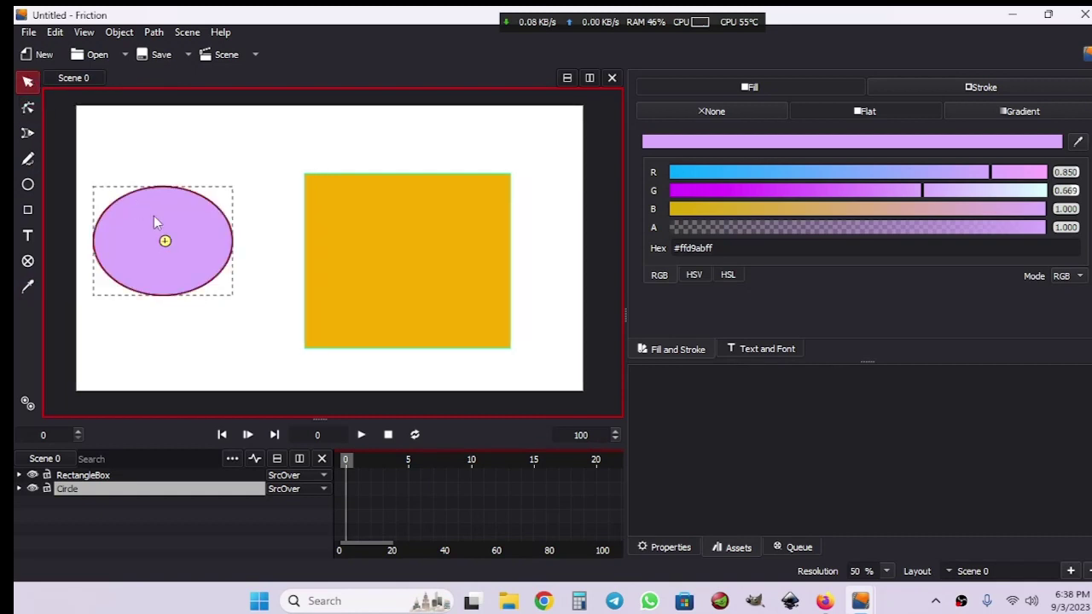
pyautogui.click(151, 32)
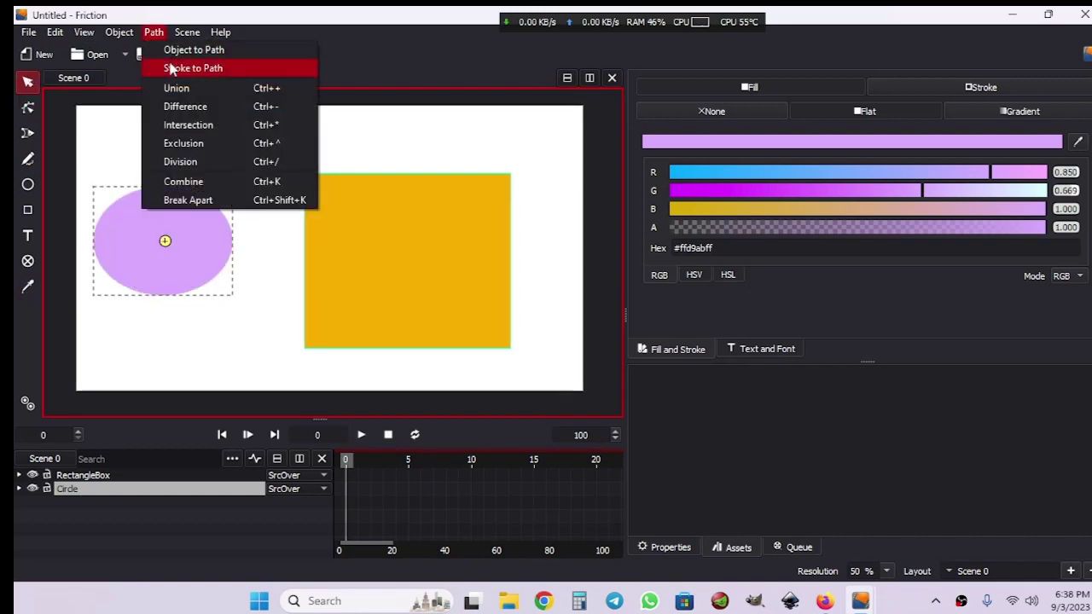
pyautogui.click(197, 49)
pyautogui.press('F2')
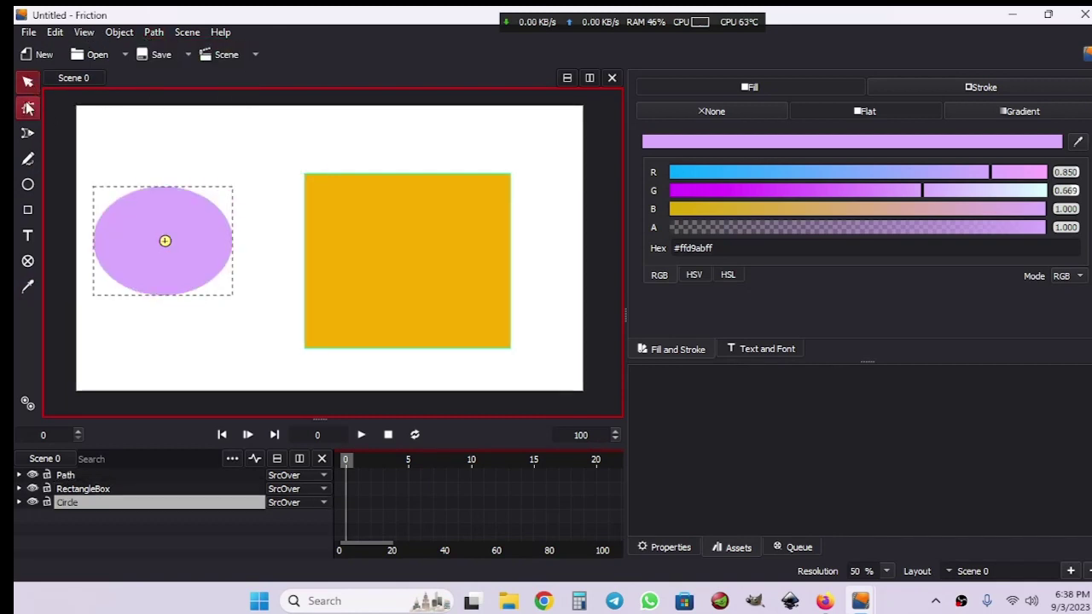
pyautogui.click(85, 489)
pyautogui.click(86, 479)
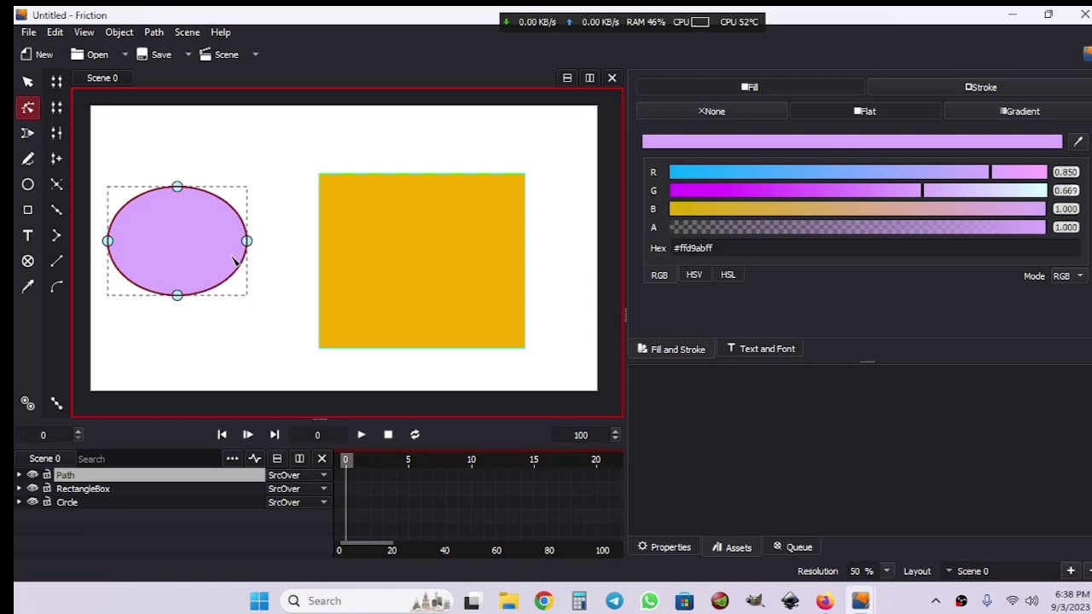
pyautogui.moveTo(247, 240); pyautogui.dragTo(287, 246)
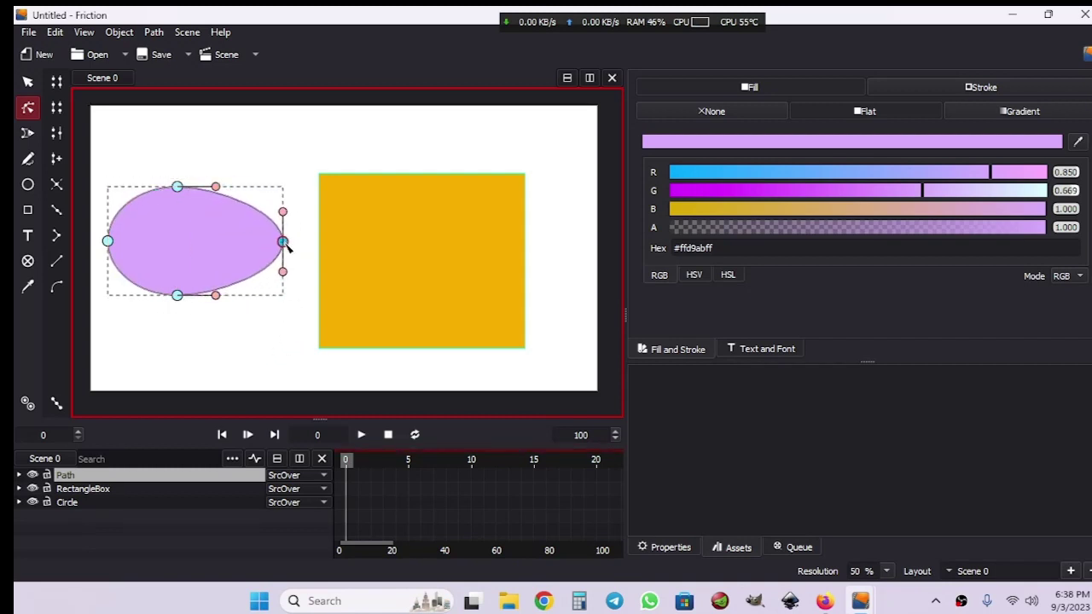
# - Delete the egg-shaped path and the ellipse, then move the yellow rectangle up-left
pyautogui.click(27, 82)
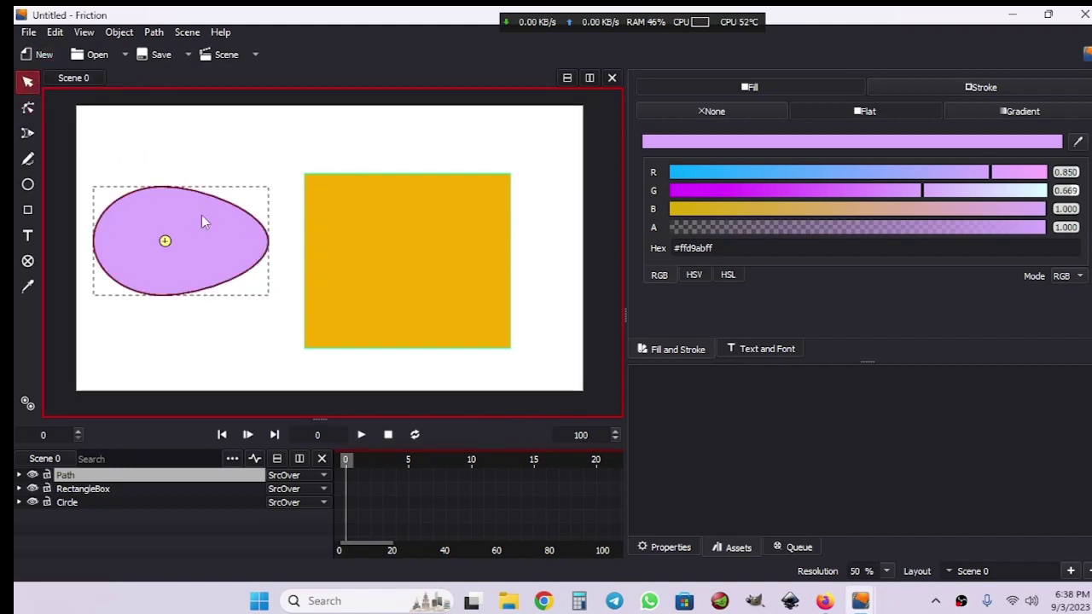
pyautogui.press('Delete')
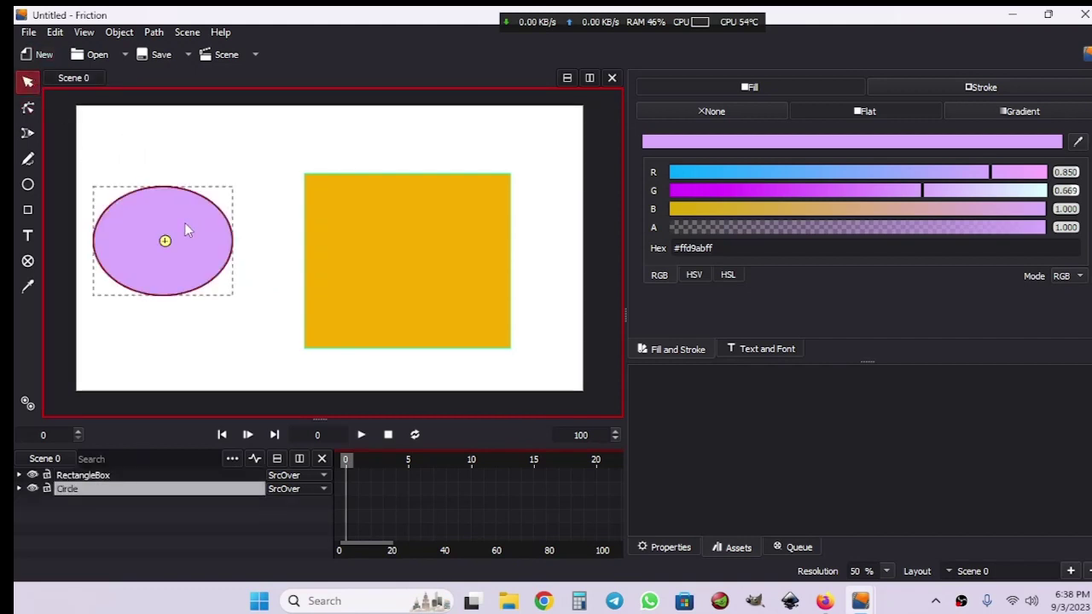
pyautogui.press('Delete')
pyautogui.moveTo(390, 244); pyautogui.dragTo(187, 207)
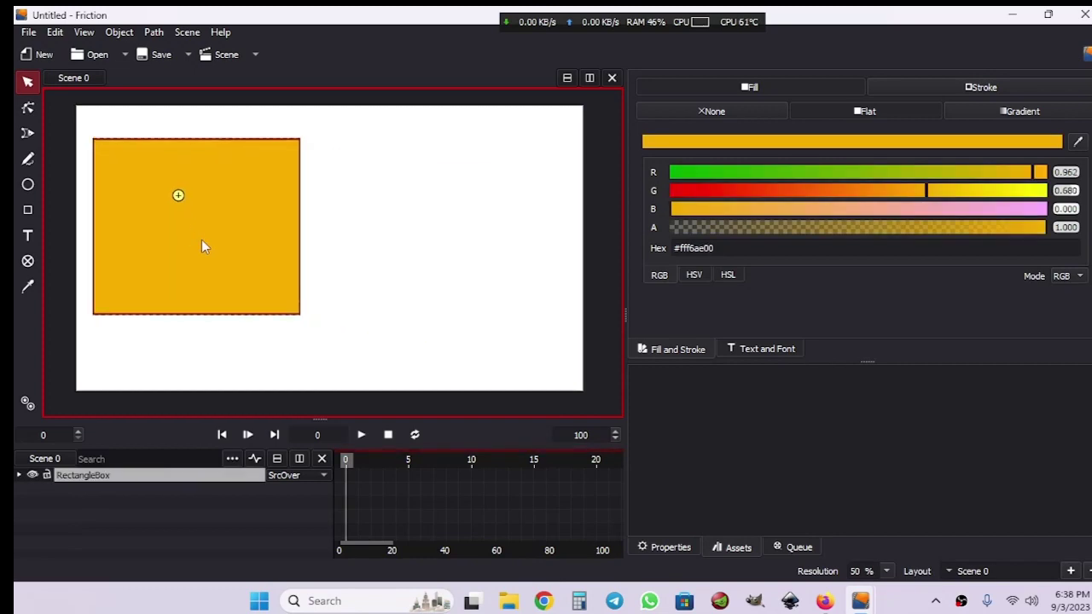
# - Drag the rectangle's top-left corner inward to make it a smaller square
pyautogui.click(29, 108)
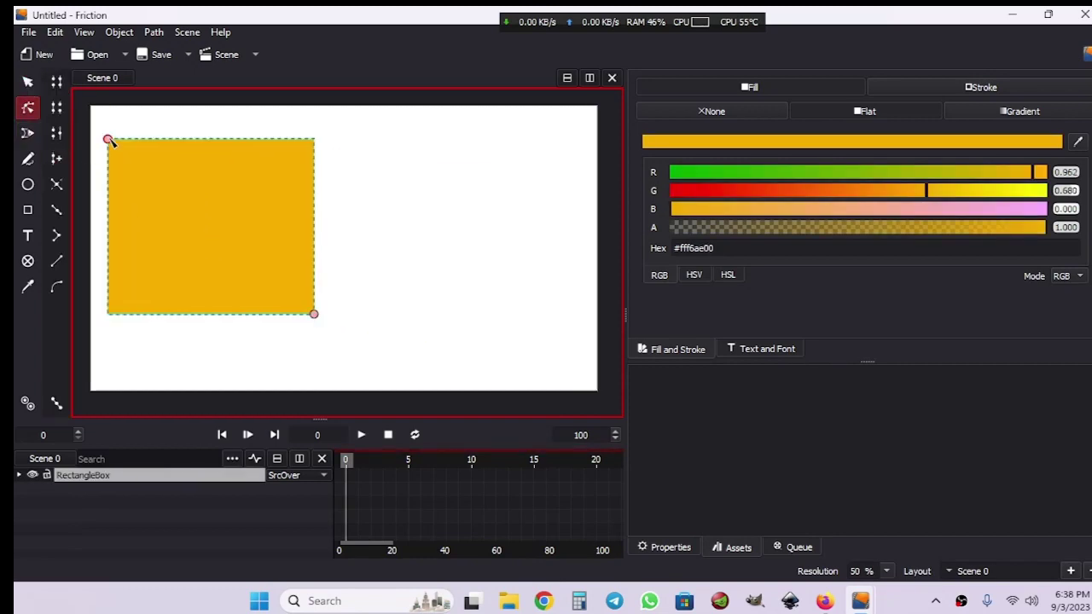
pyautogui.moveTo(109, 141); pyautogui.dragTo(183, 202)
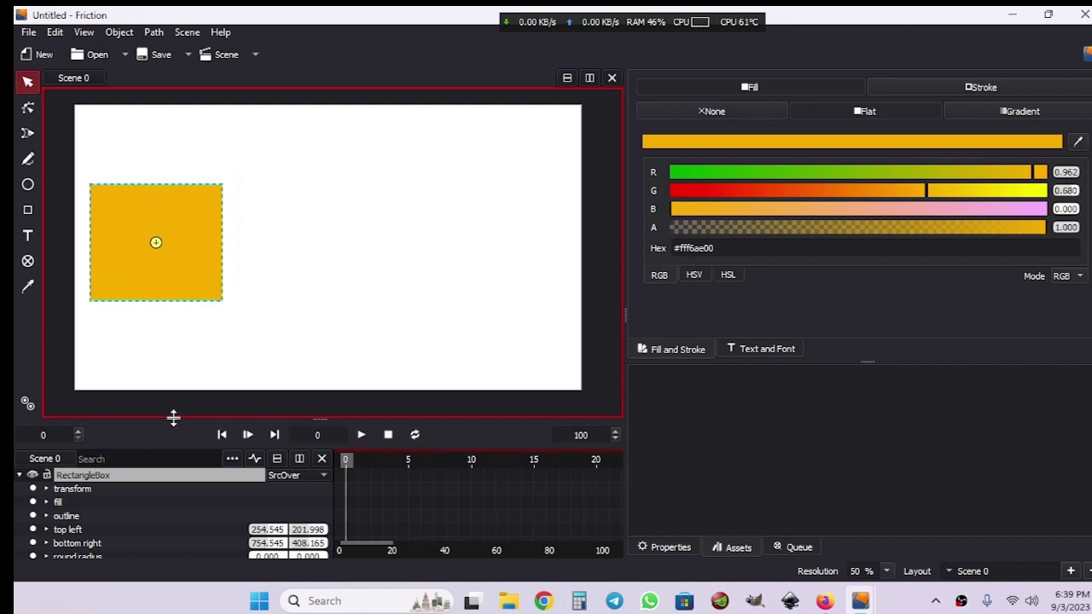
pyautogui.moveTo(173, 417); pyautogui.dragTo(182, 380)
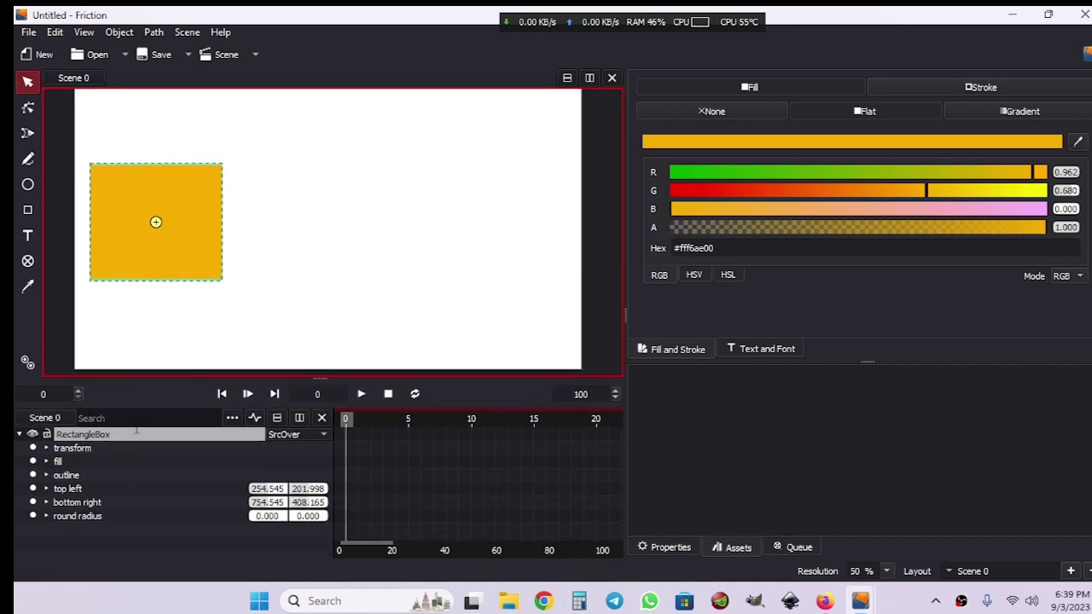
# - Show the Properties panel and expand the RectangleBox's transform properties
pyautogui.click(675, 547)
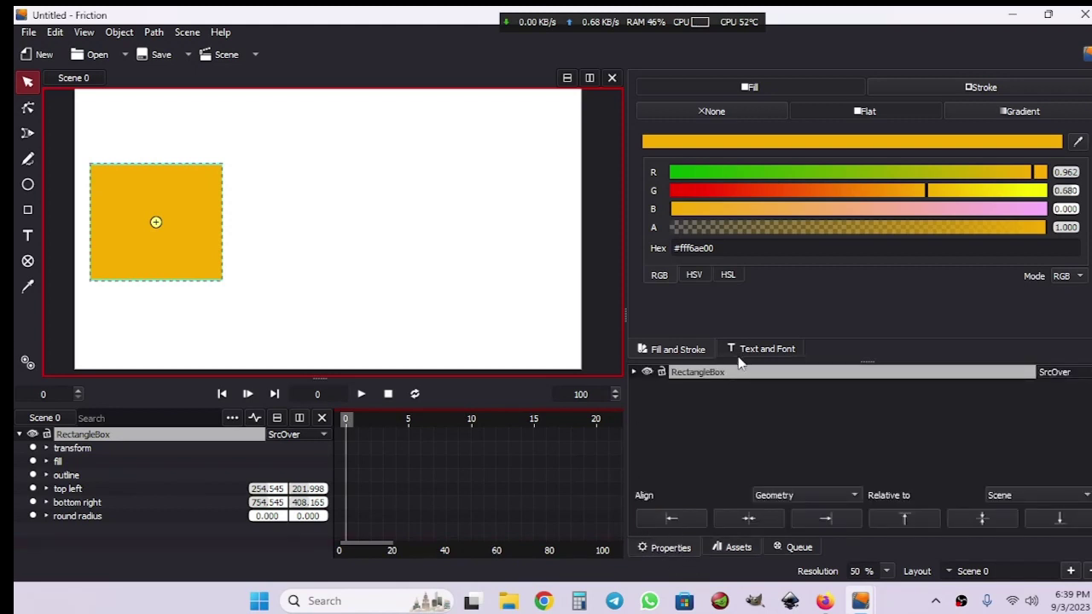
pyautogui.moveTo(727, 362); pyautogui.dragTo(748, 243)
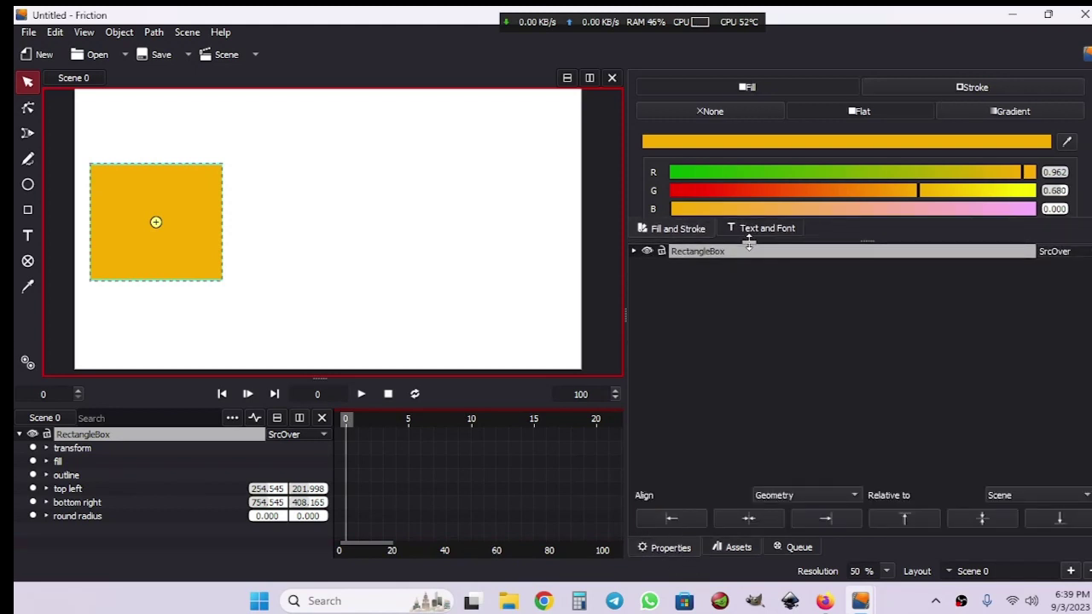
pyautogui.click(634, 252)
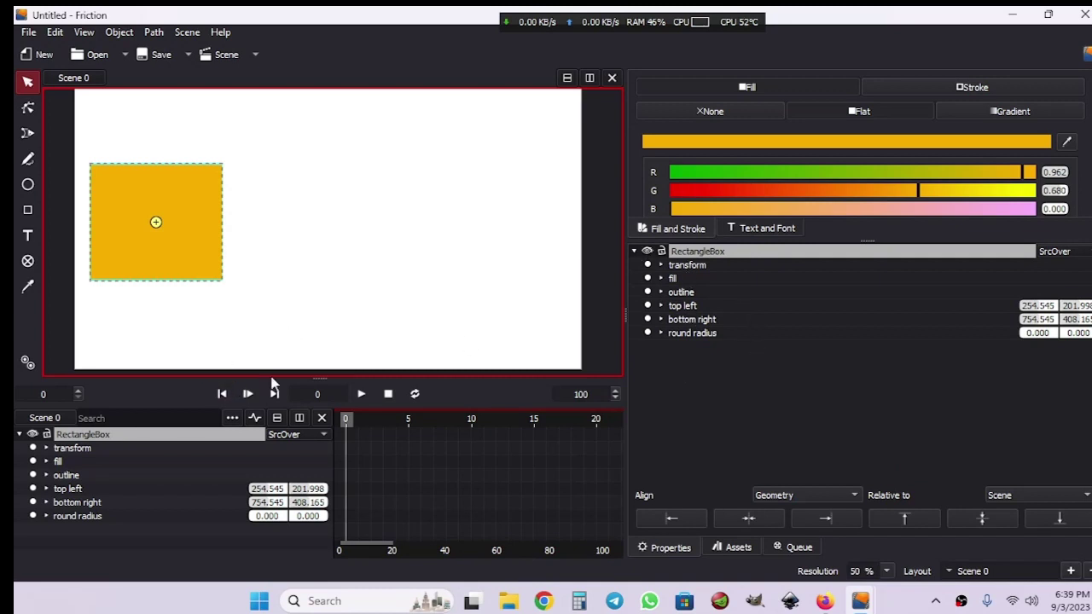
pyautogui.moveTo(269, 376)
pyautogui.mouseDown()
pyautogui.moveTo(280, 341)
pyautogui.moveTo(282, 358)
pyautogui.mouseUp()
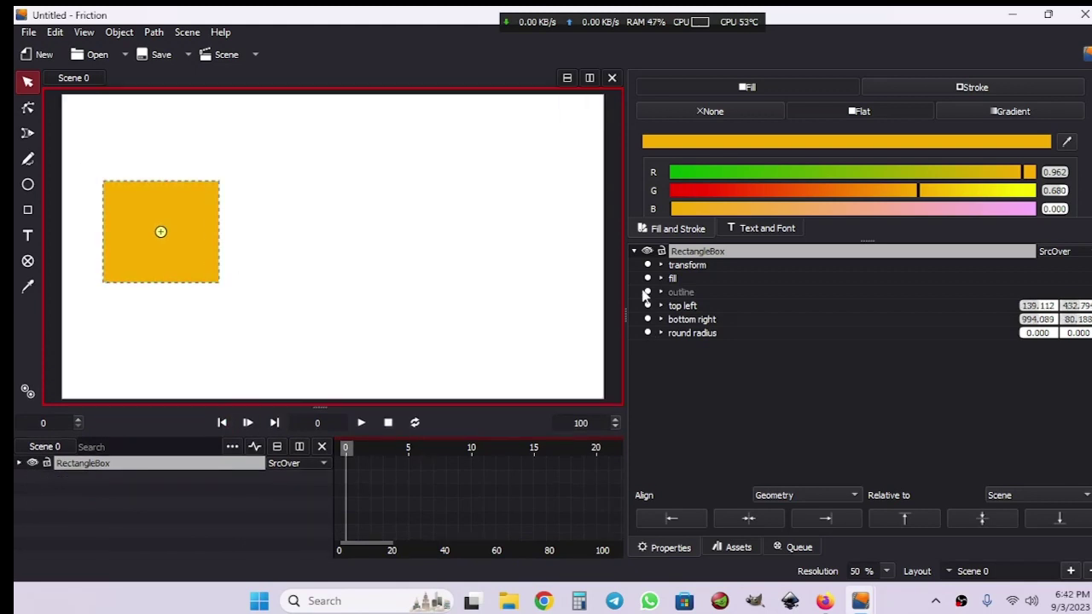
pyautogui.click(661, 265)
# - Key the square's translation at frame 0, then move it horizontally right at frame 10
pyautogui.click(674, 279)
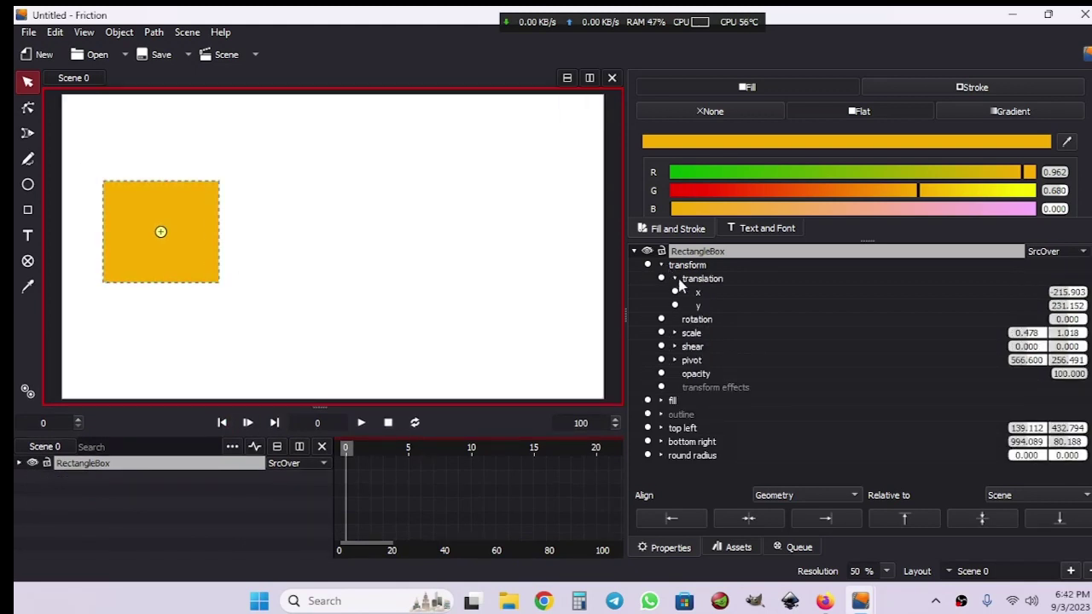
pyautogui.click(675, 293)
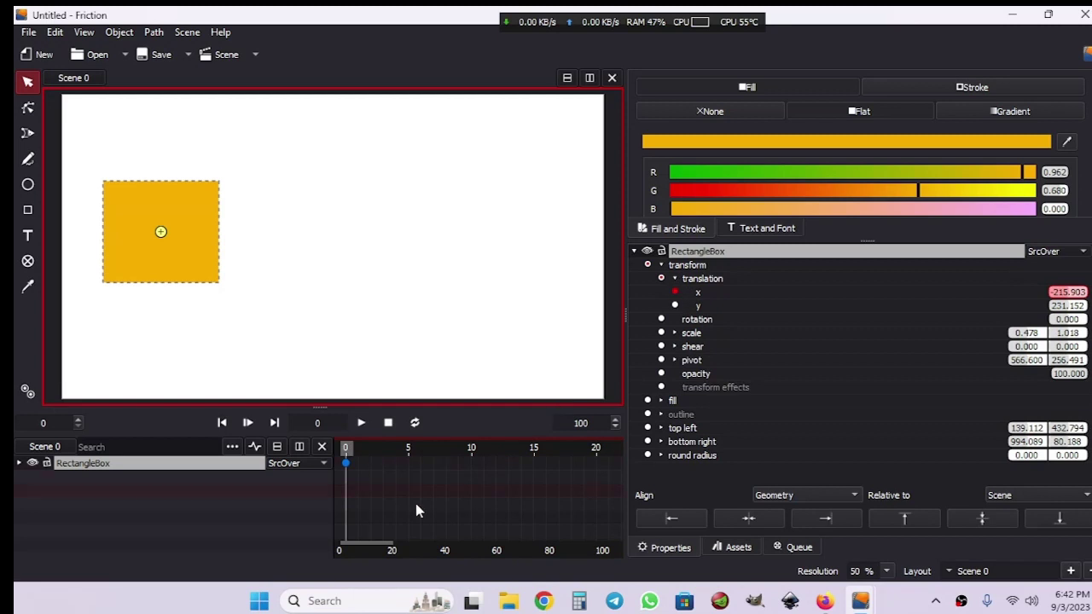
pyautogui.scroll(-3, 390, 541)
pyautogui.moveTo(433, 452); pyautogui.dragTo(416, 477)
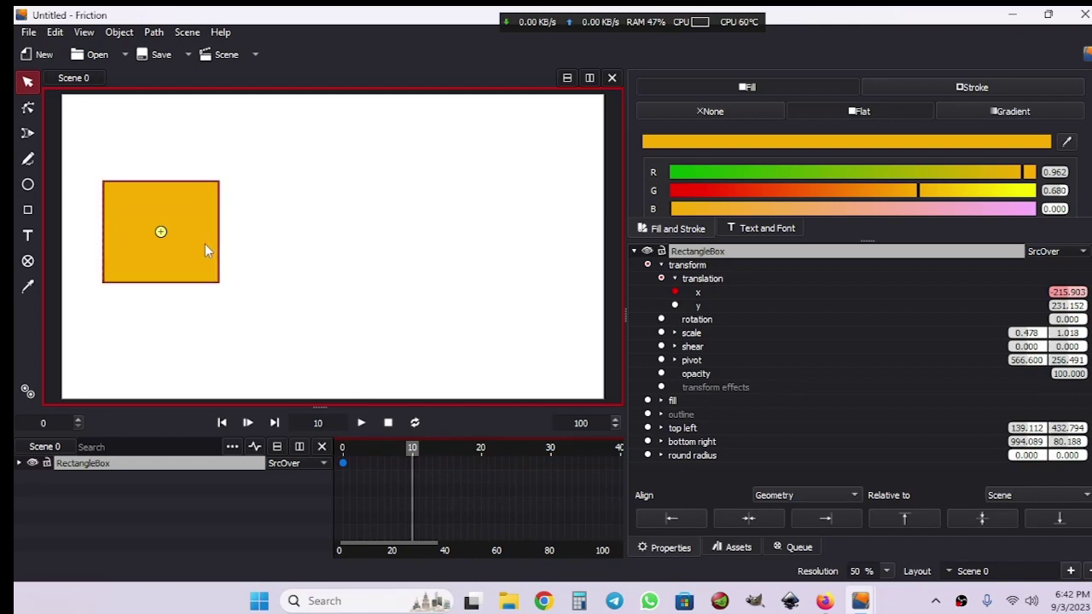
pyautogui.press('g')
pyautogui.press('x')
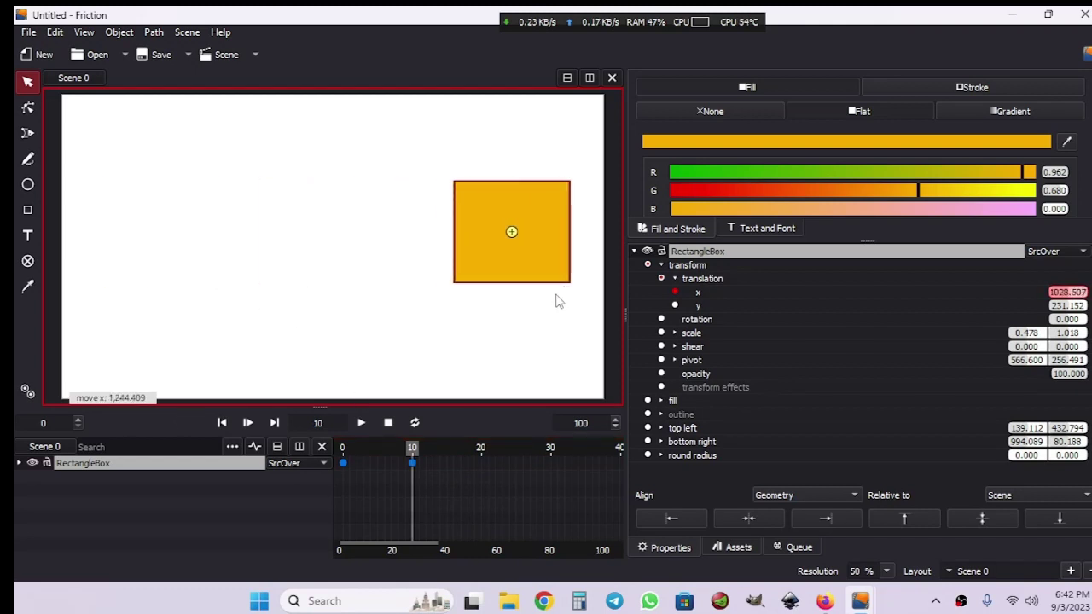
pyautogui.click(559, 301)
# - Copy the frame-0 keyframe and place the copy on frame 20
pyautogui.moveTo(418, 452); pyautogui.dragTo(483, 489)
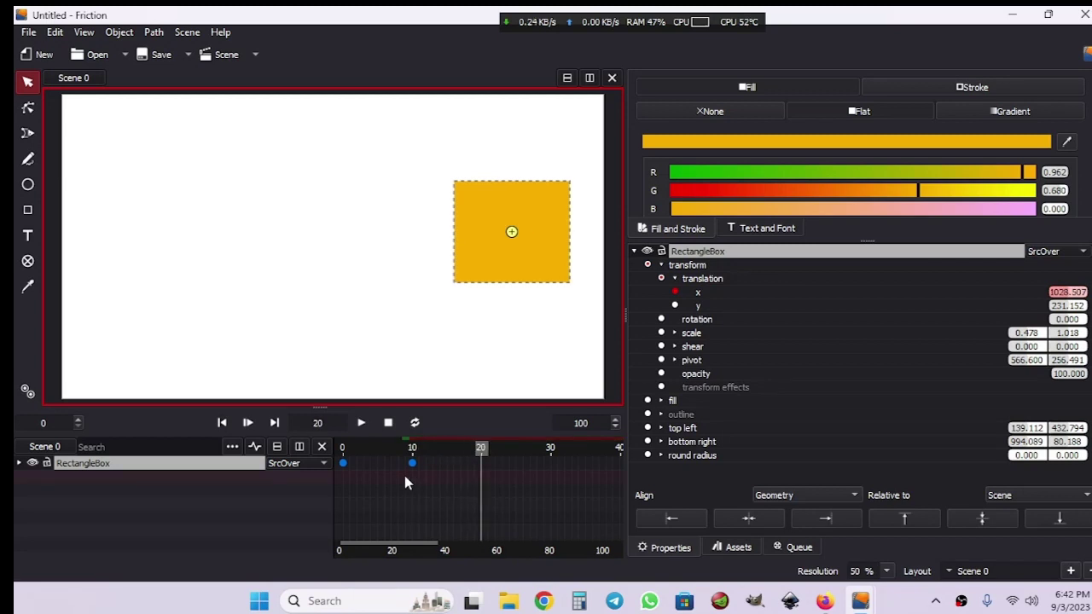
pyautogui.click(344, 465)
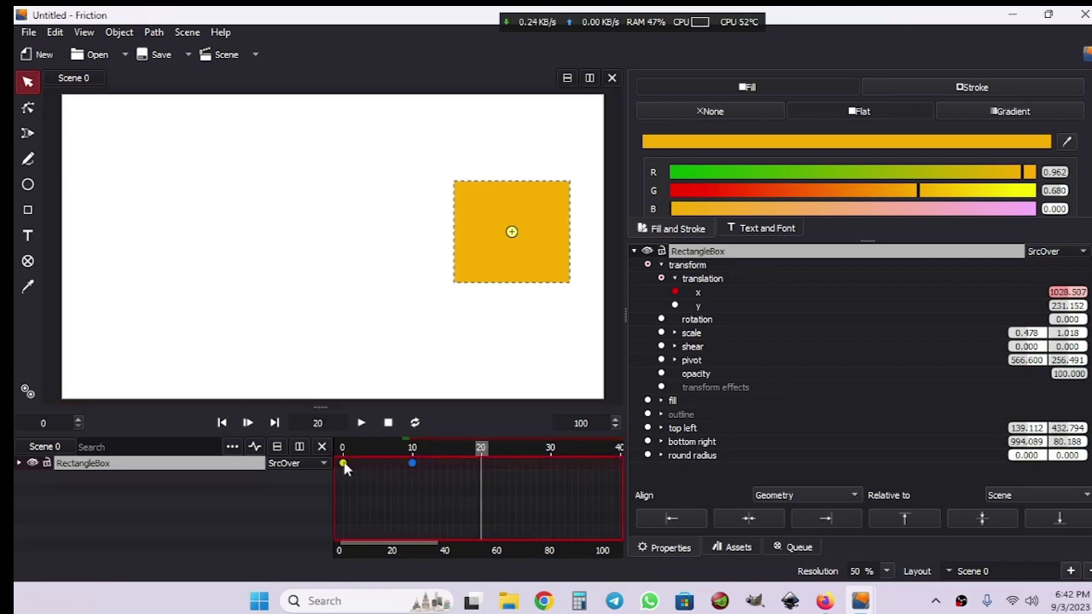
pyautogui.hotkey('ctrl', 'c')
pyautogui.hotkey('ctrl', 'v')
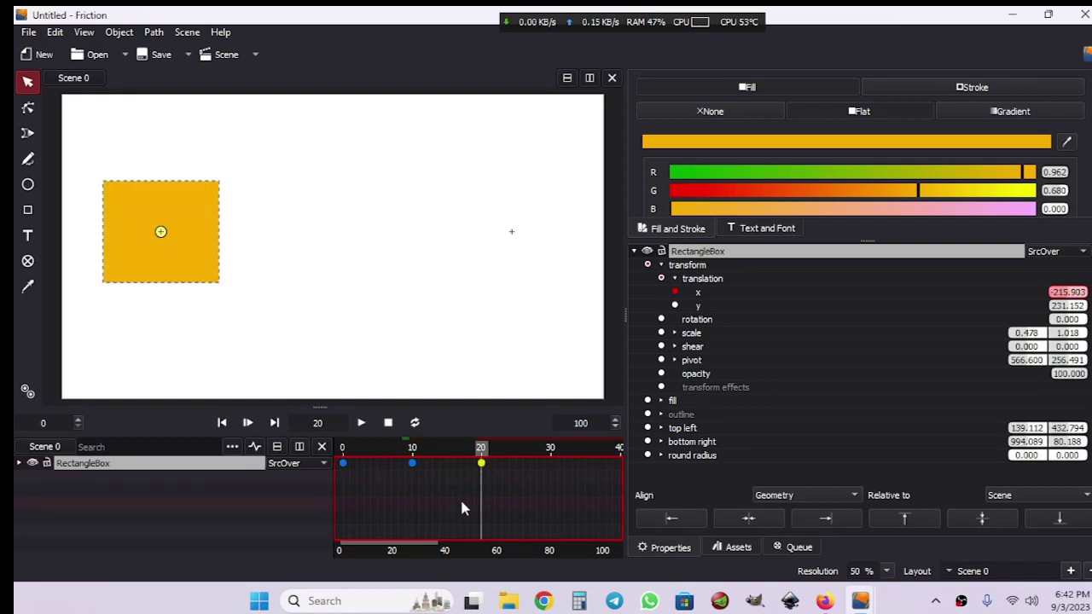
pyautogui.hotkey('ctrl', 'v')
pyautogui.moveTo(468, 465); pyautogui.dragTo(346, 482)
# - Expand the RectangleBox layer's transform properties in the timeline
pyautogui.click(19, 463)
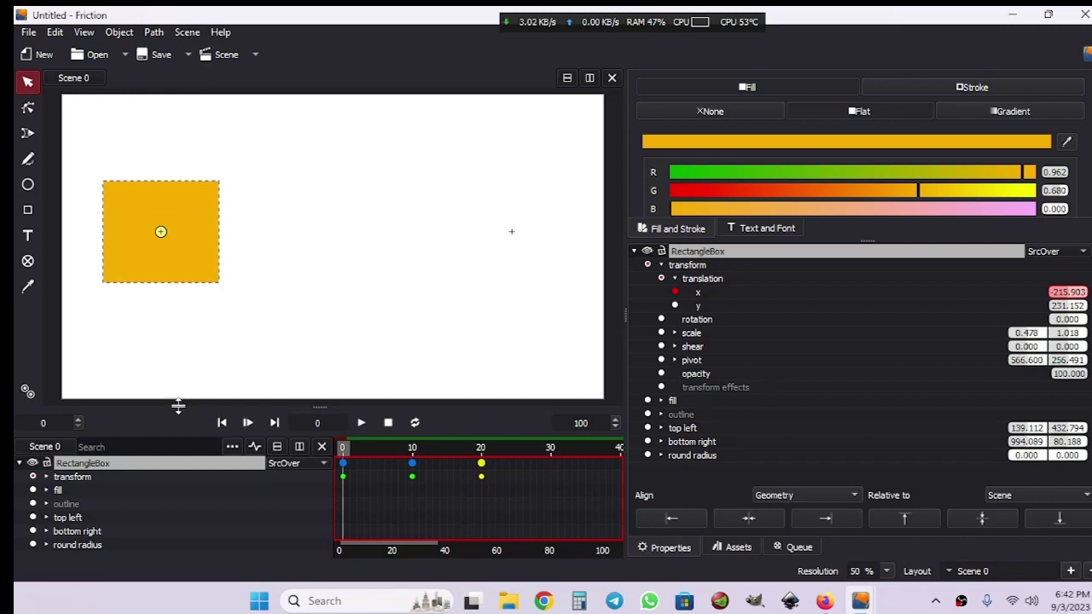
pyautogui.moveTo(178, 406); pyautogui.dragTo(175, 353)
pyautogui.click(46, 425)
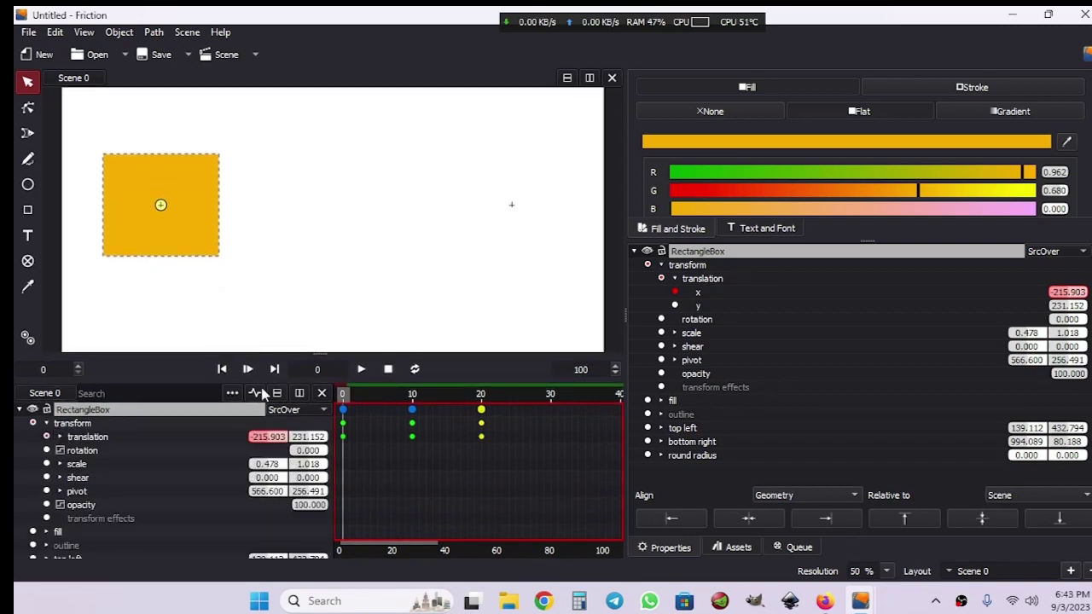
# - Smooth the x-translation keyframes at frames 0, 10 and 20 in the curve graph, then preview
pyautogui.press('space')
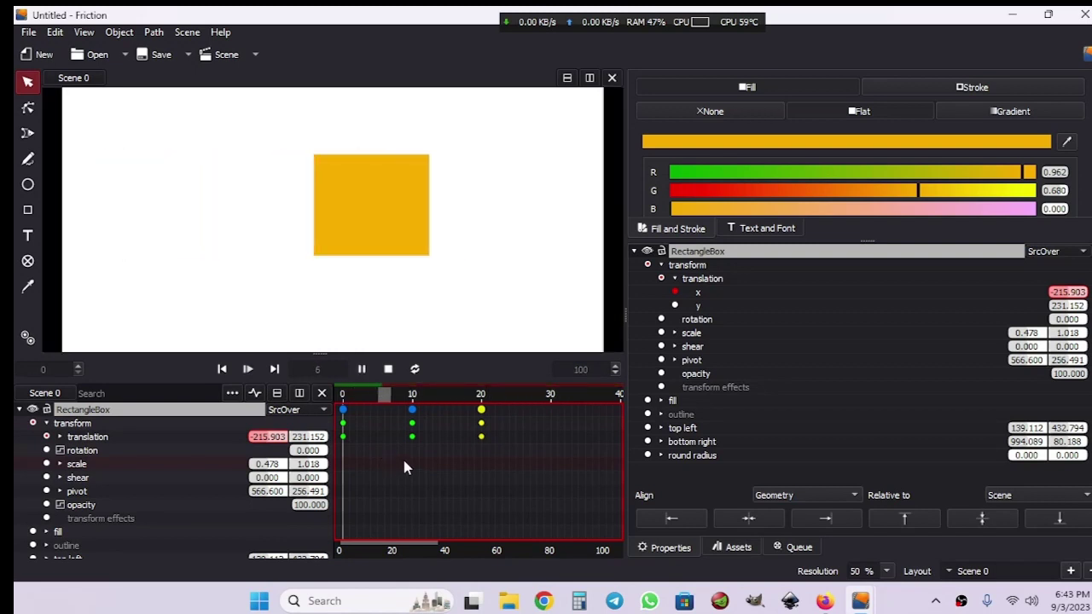
pyautogui.press('space')
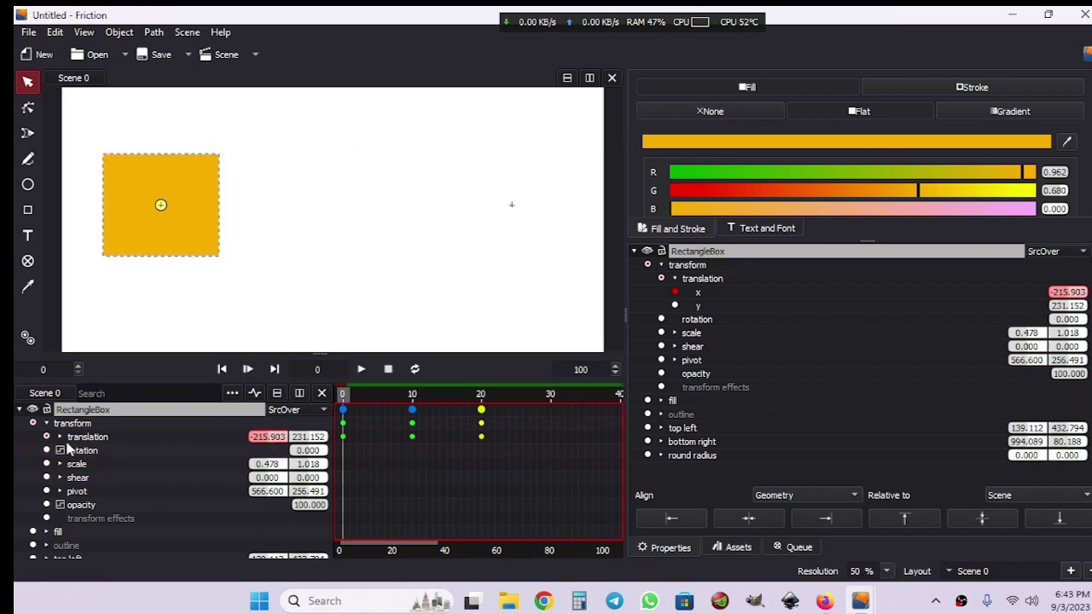
pyautogui.click(62, 438)
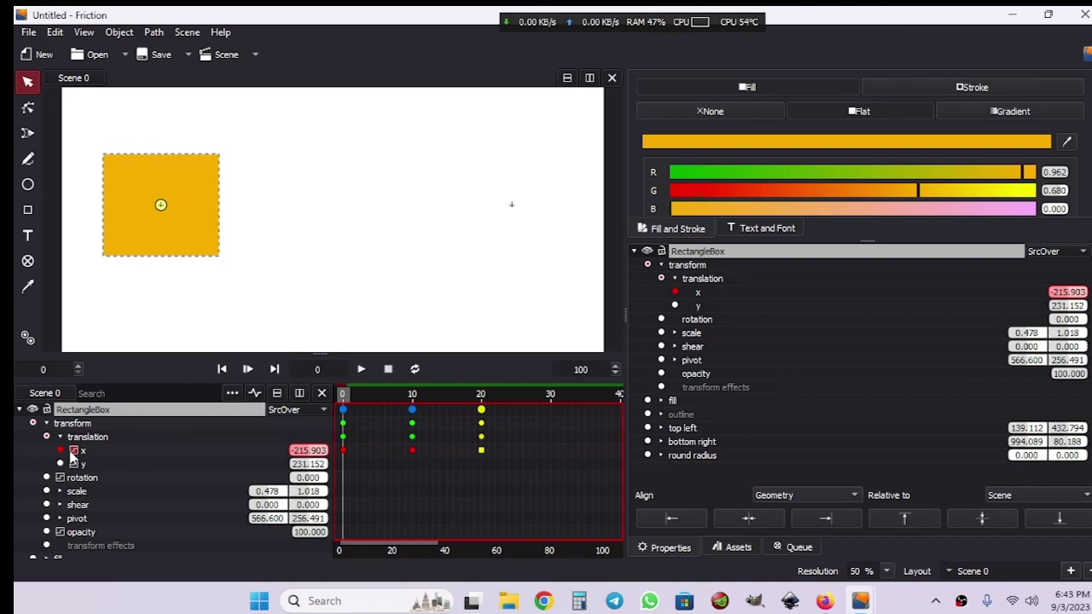
pyautogui.click(254, 394)
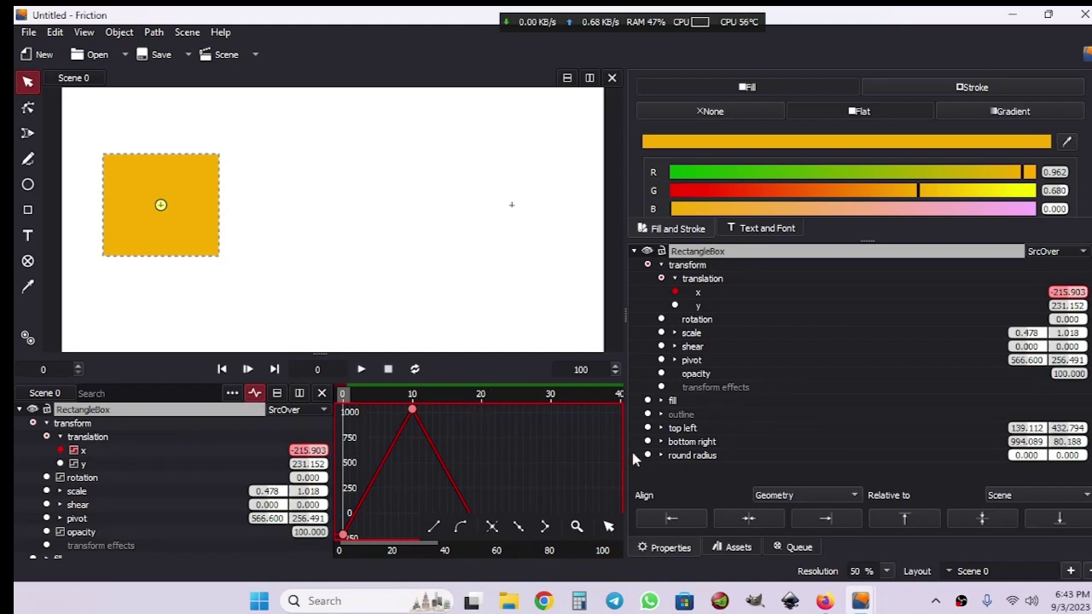
pyautogui.moveTo(626, 449); pyautogui.dragTo(787, 481)
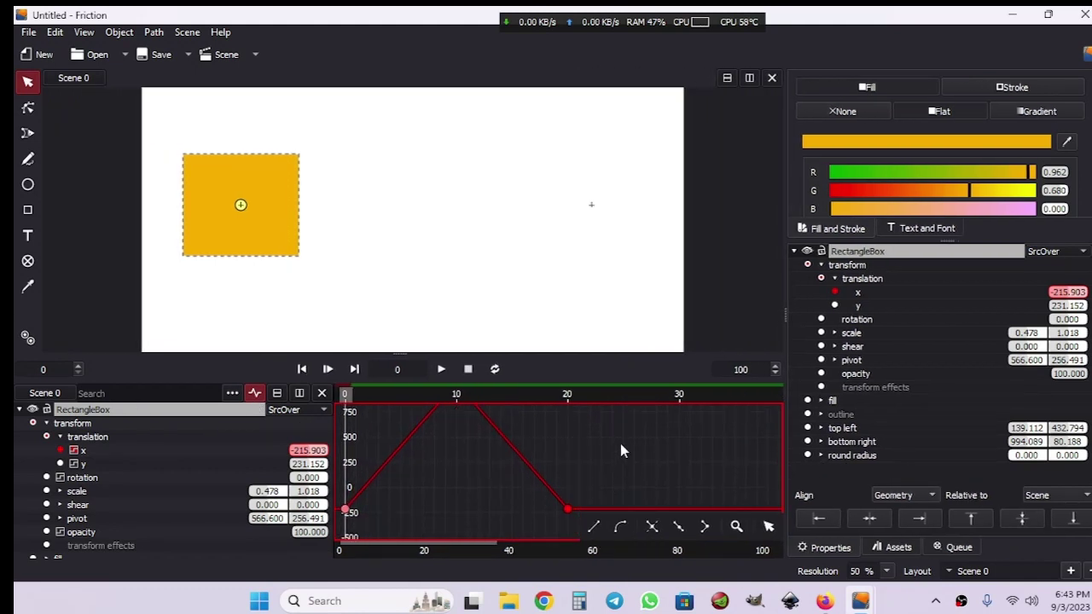
pyautogui.moveTo(618, 354); pyautogui.dragTo(614, 305)
pyautogui.scroll(-3, 576, 380)
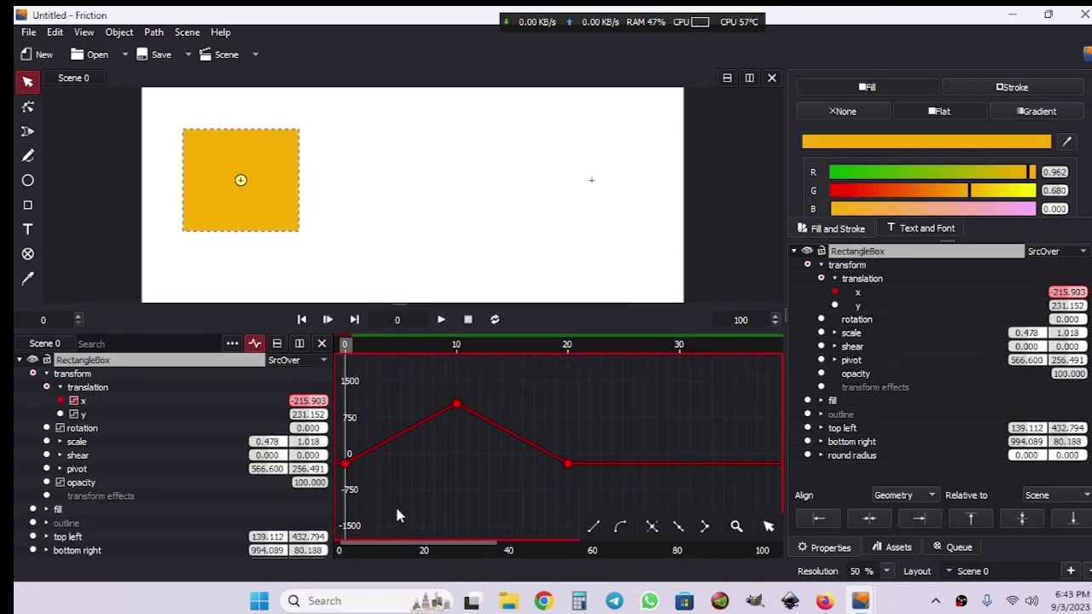
pyautogui.click(678, 528)
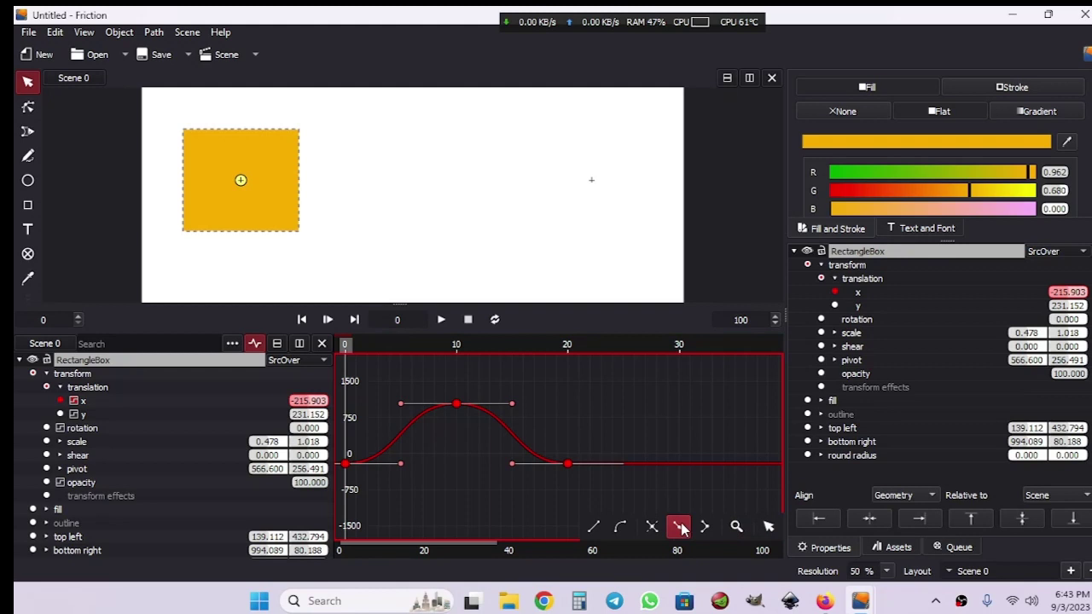
pyautogui.press('space')
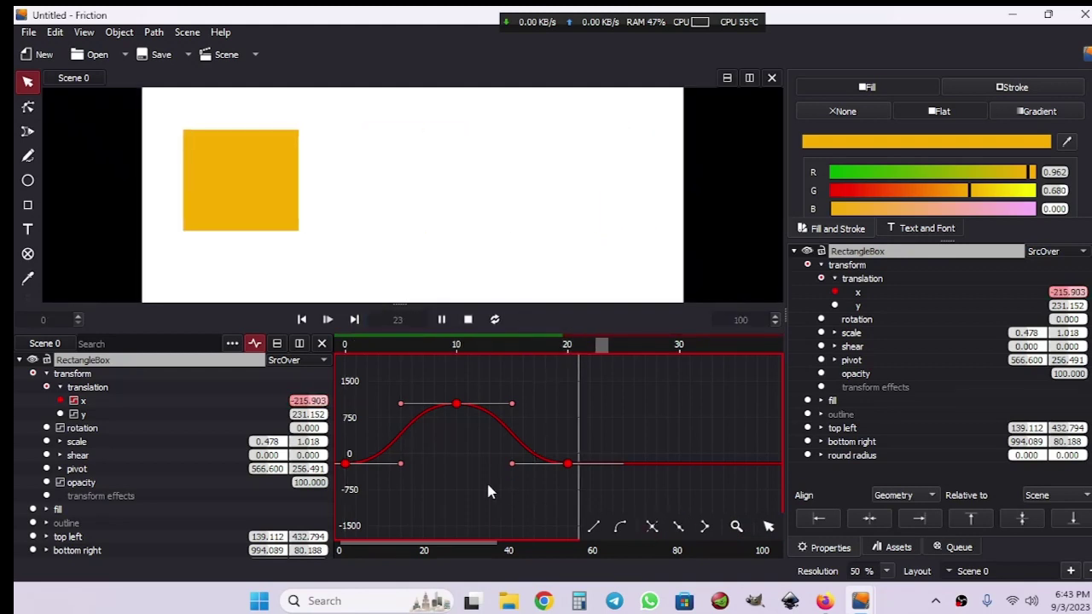
pyautogui.click(475, 244)
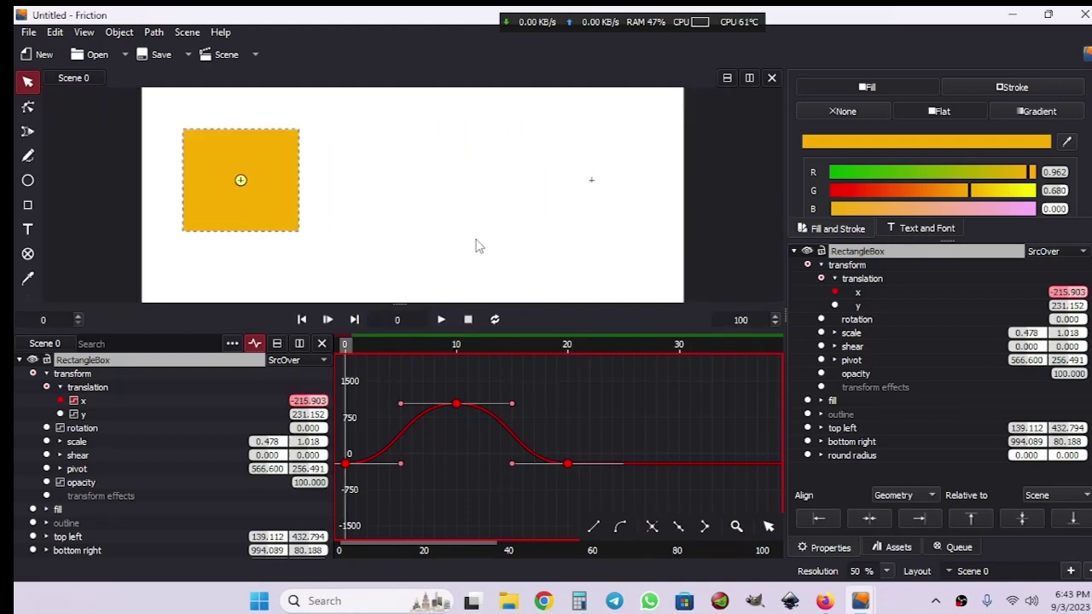
# - Open the scene's frame-rate remapping dialog, cancel it, and play the animation
pyautogui.rightClick(475, 225)
pyautogui.click(508, 301)
pyautogui.rightClick(510, 242)
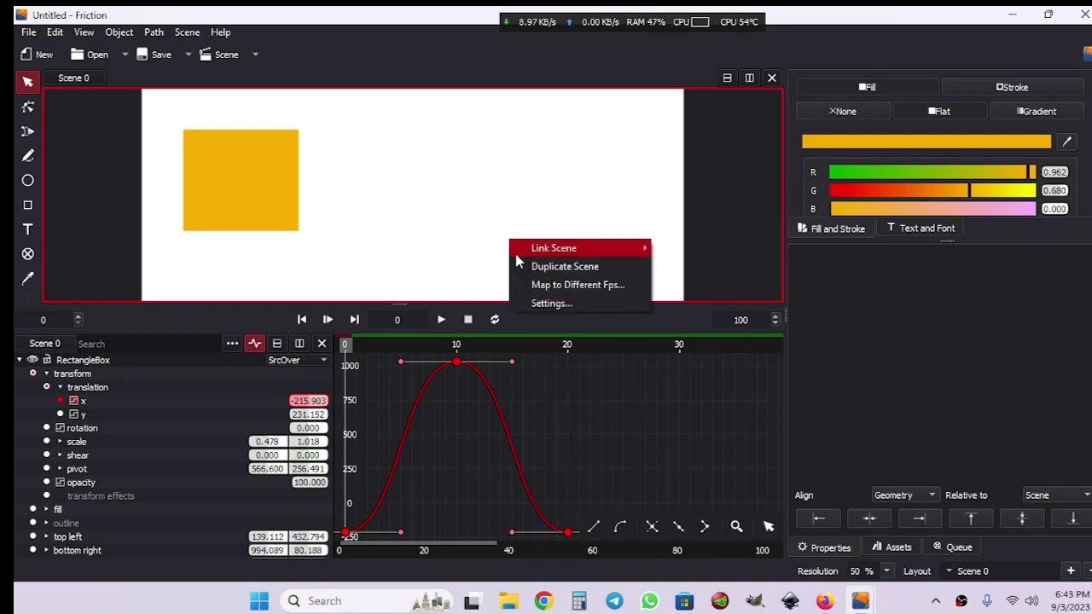
pyautogui.click(528, 278)
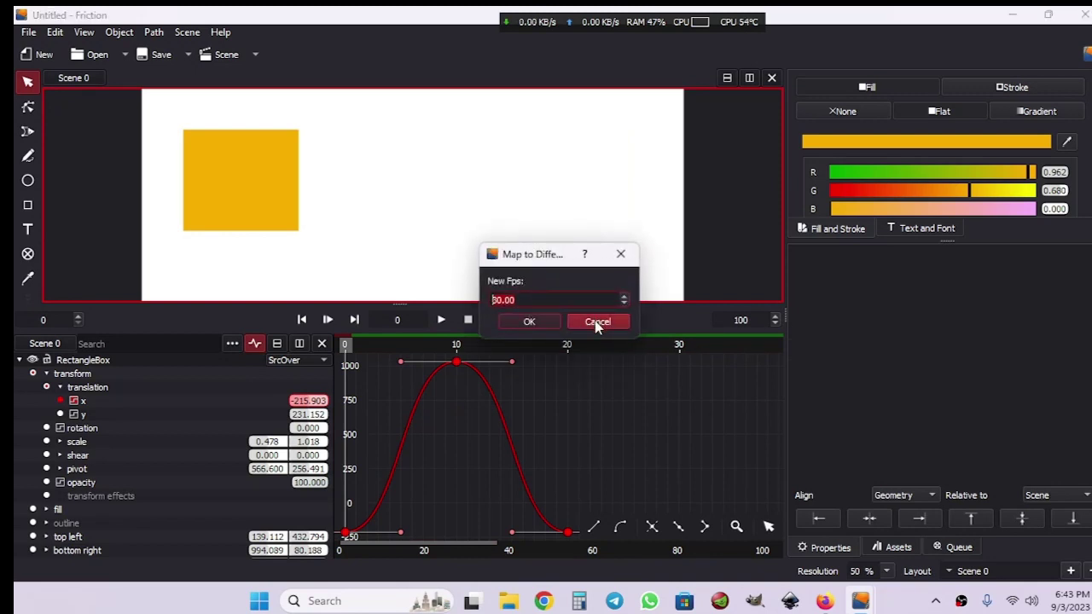
pyautogui.click(598, 325)
pyautogui.click(469, 461)
pyautogui.press('space')
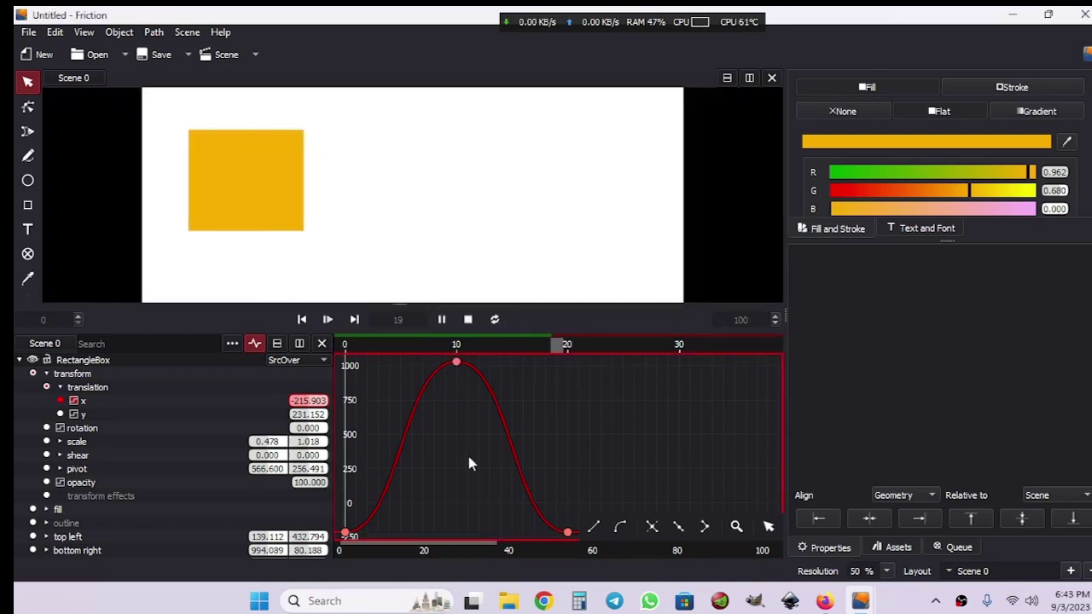
pyautogui.press('space')
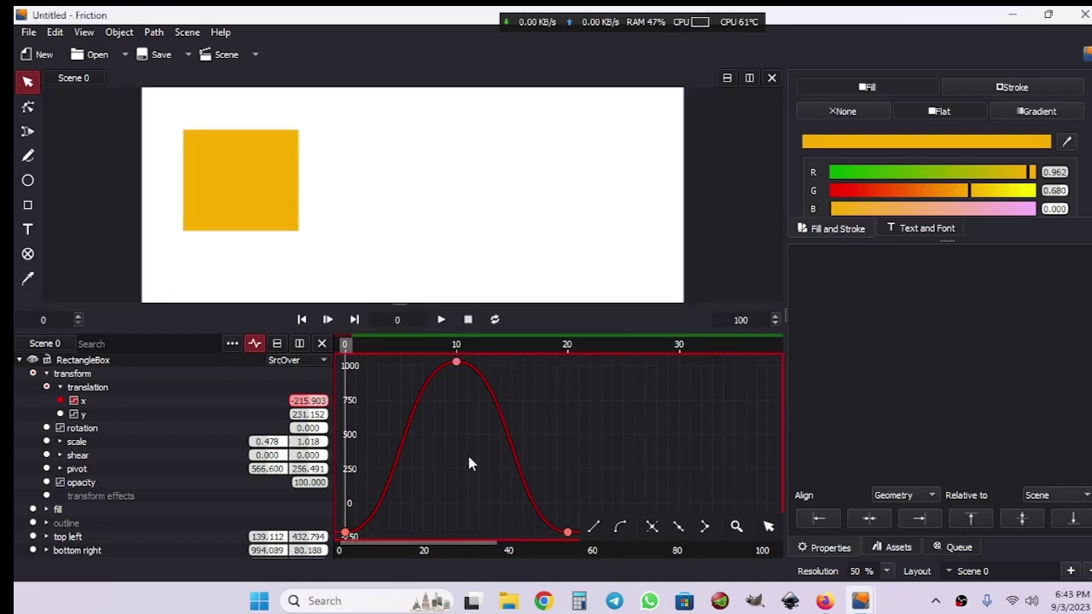
# - Box-select all keyframes and scale them to frames 0, 20 and 40, then play
pyautogui.click(253, 350)
pyautogui.scroll(-1, 470, 448)
pyautogui.scroll(1, 471, 450)
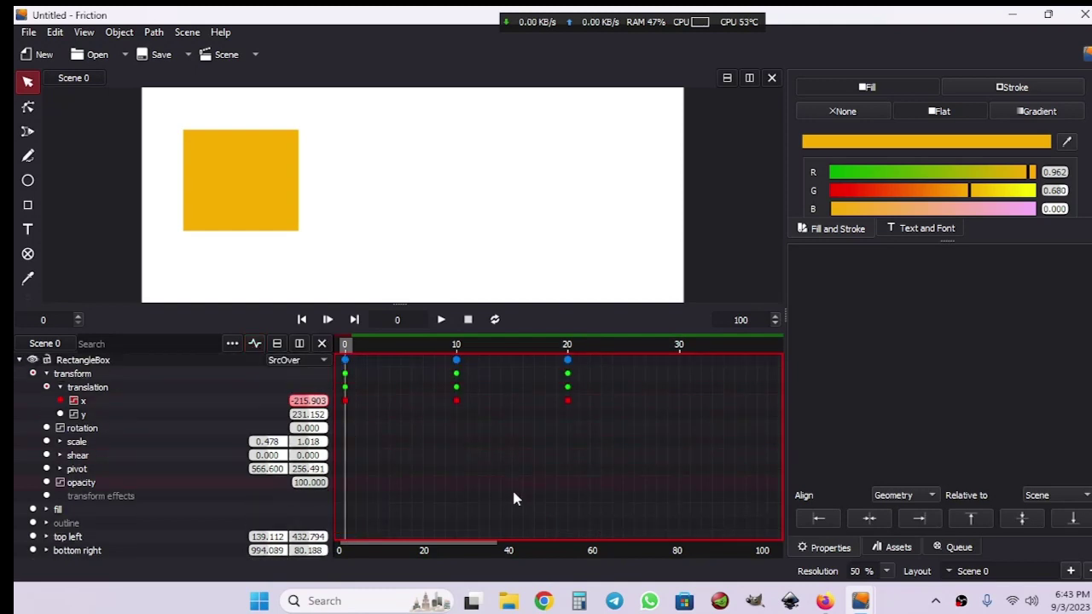
pyautogui.scroll(-4, 483, 546)
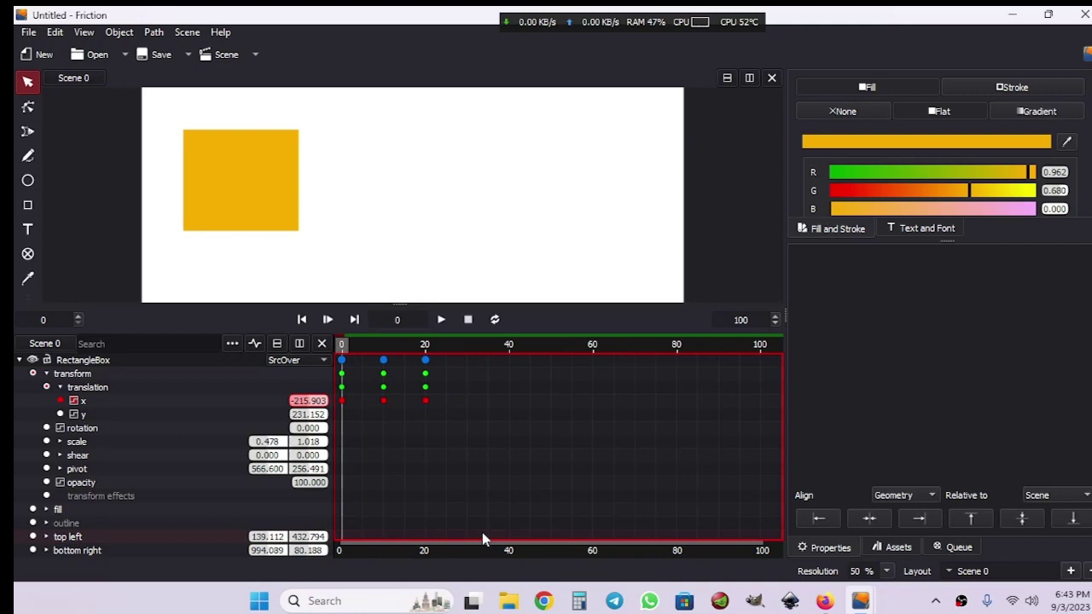
pyautogui.moveTo(506, 414); pyautogui.dragTo(337, 354)
pyautogui.press('s')
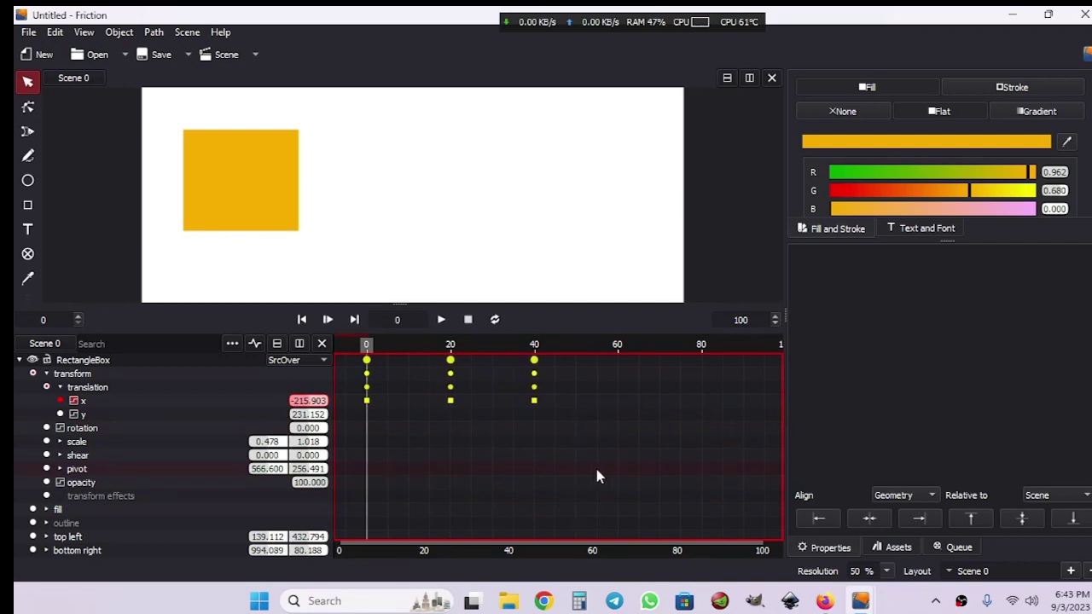
pyautogui.click(508, 515)
pyautogui.scroll(2, 414, 552)
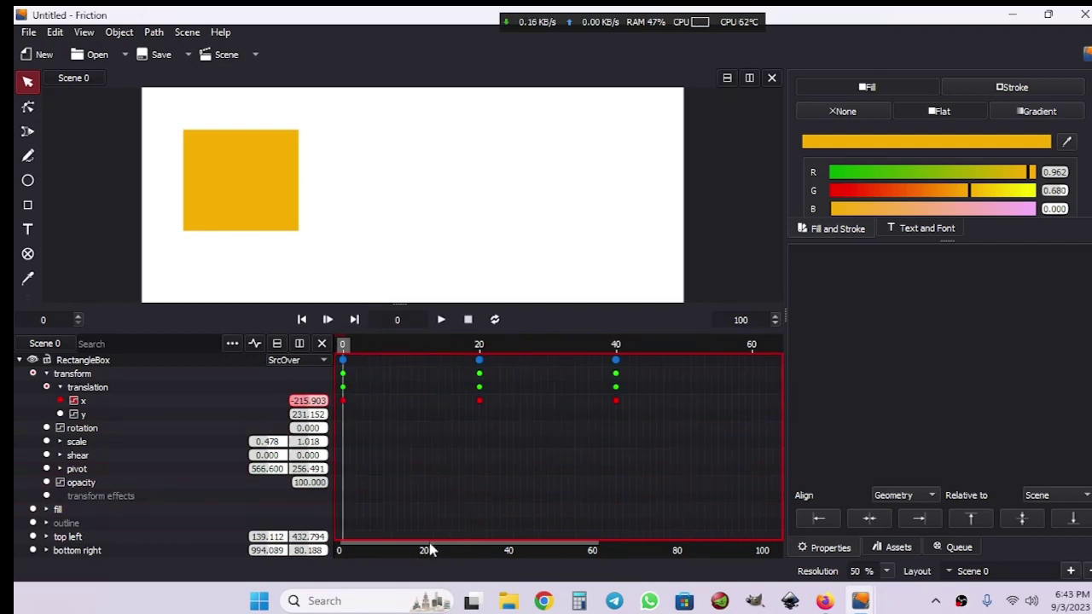
pyautogui.scroll(-2, 427, 551)
pyautogui.press('space')
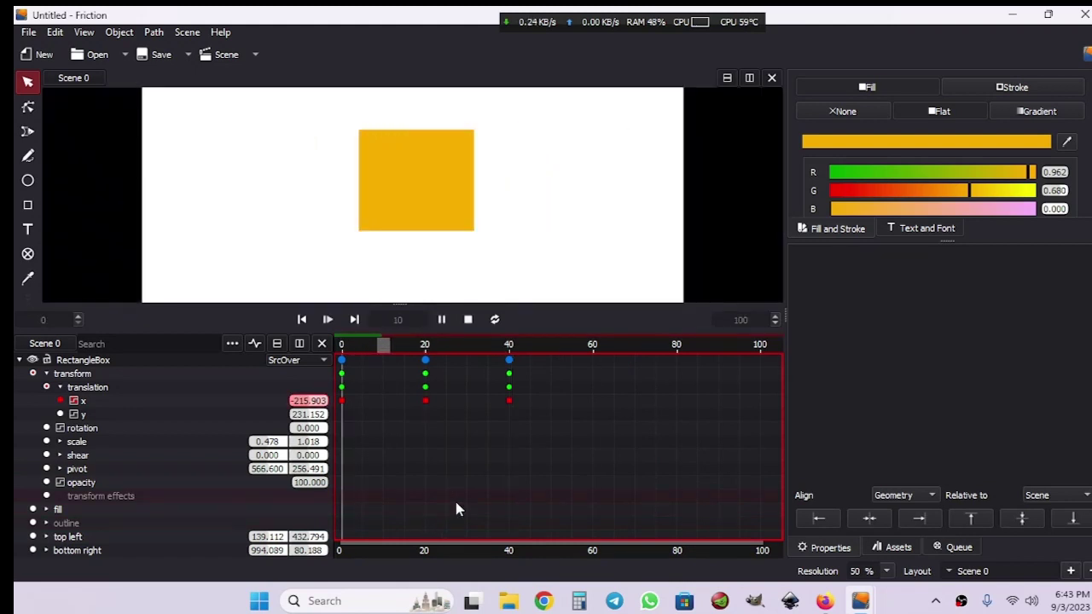
pyautogui.press('space')
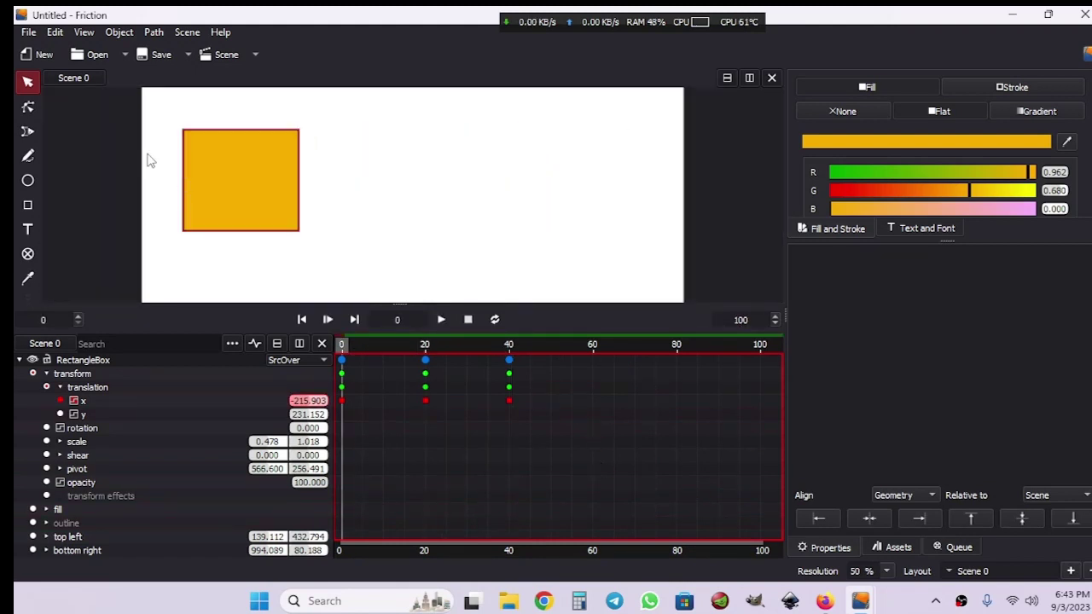
# - Clear the cached preview frames and replay the animation
pyautogui.click(85, 33)
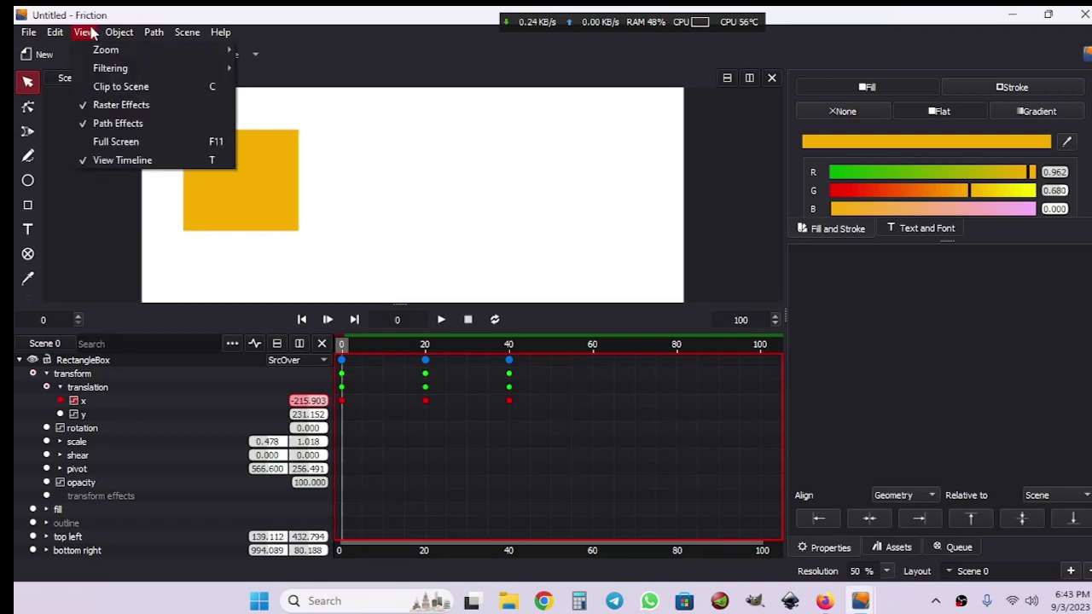
pyautogui.moveTo(56, 34)
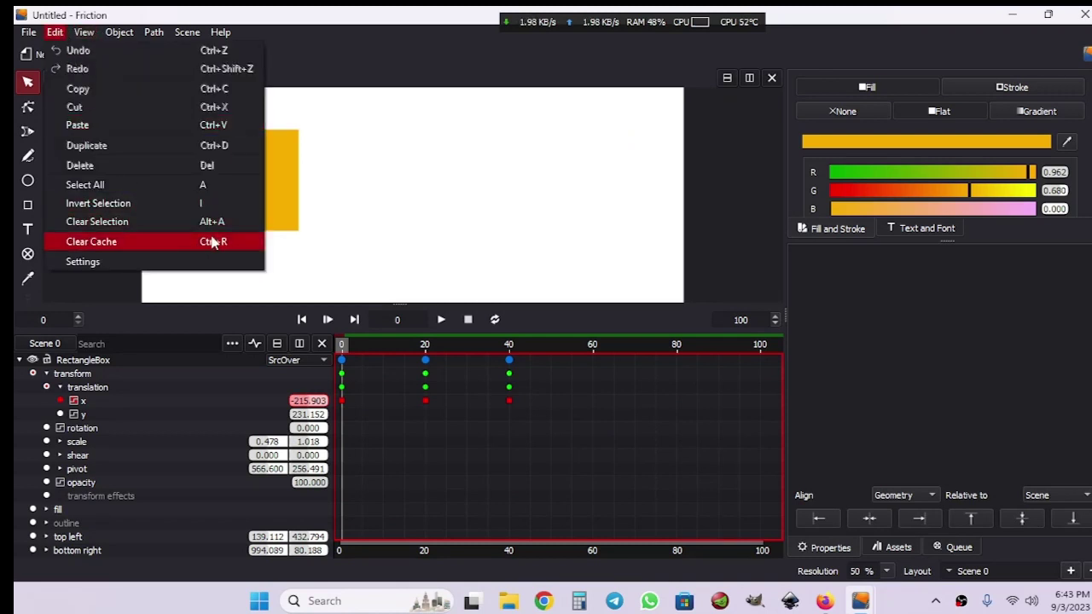
pyautogui.click(215, 241)
pyautogui.click(441, 319)
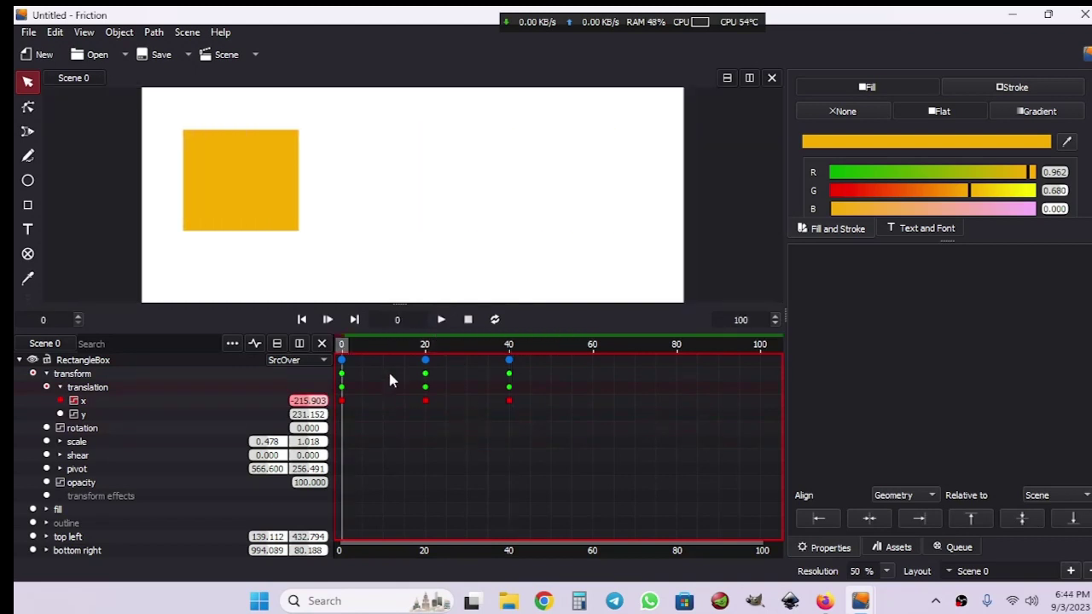
# - Show the x-translation curve and toggle the frame-20 keyframe between smooth and linear segments
pyautogui.moveTo(336, 344); pyautogui.dragTo(432, 382)
pyautogui.click(263, 343)
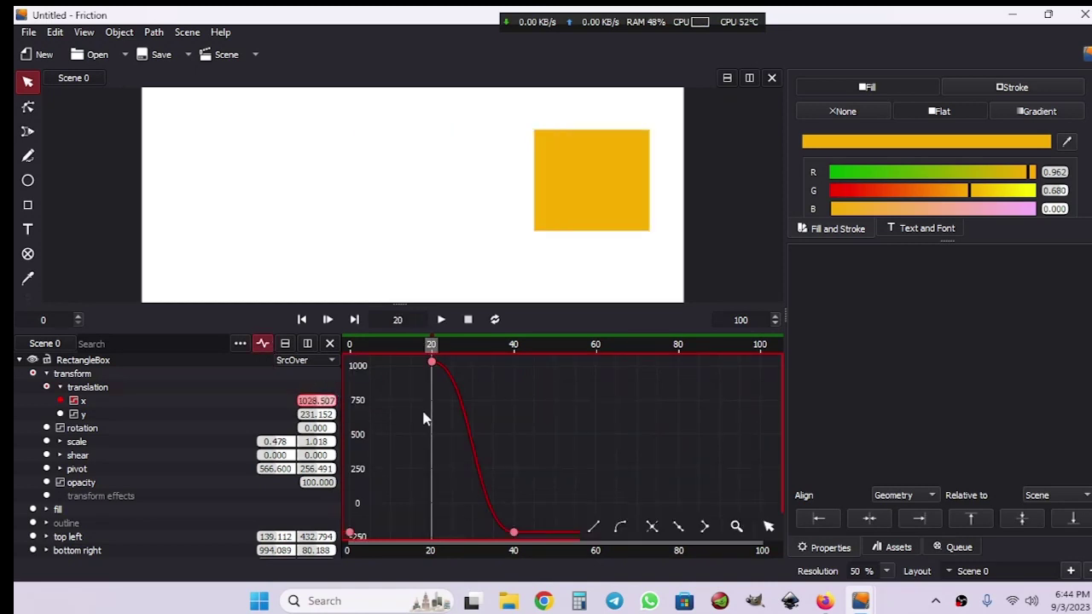
pyautogui.moveTo(358, 478); pyautogui.dragTo(359, 526)
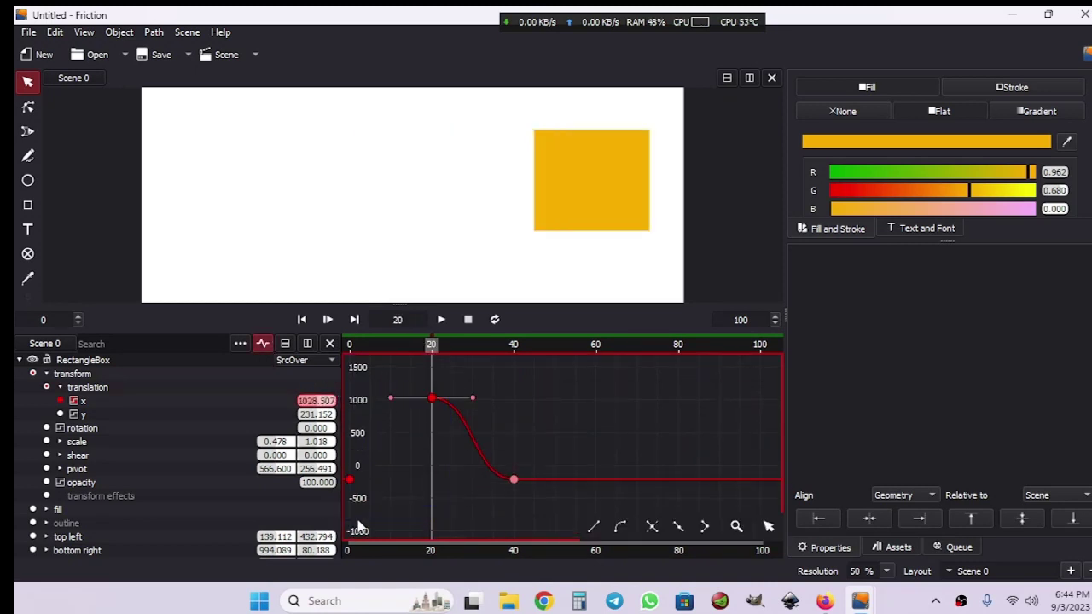
pyautogui.click(652, 527)
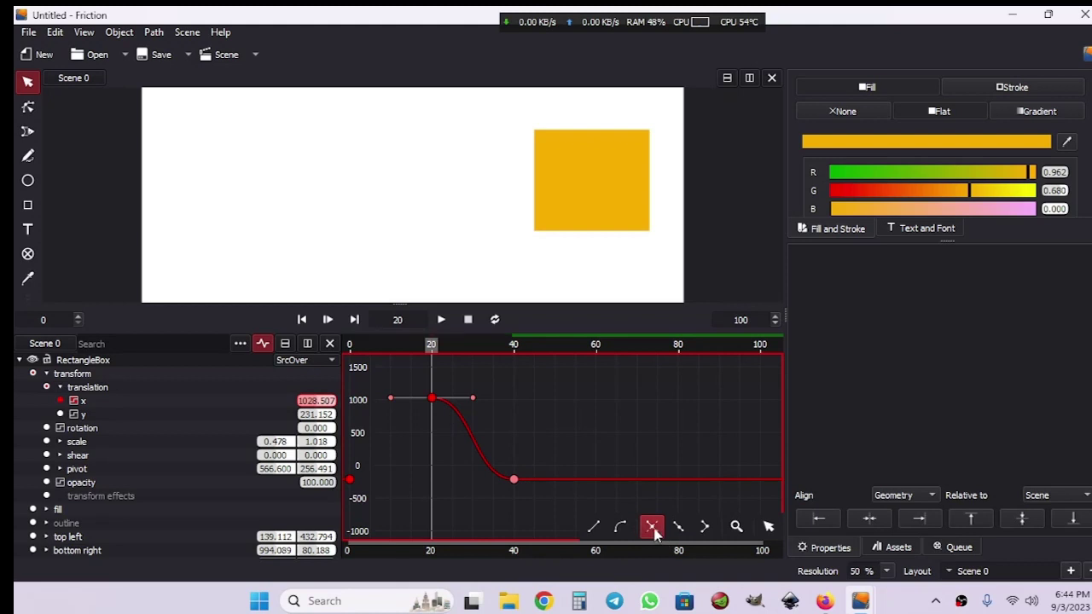
pyautogui.click(596, 529)
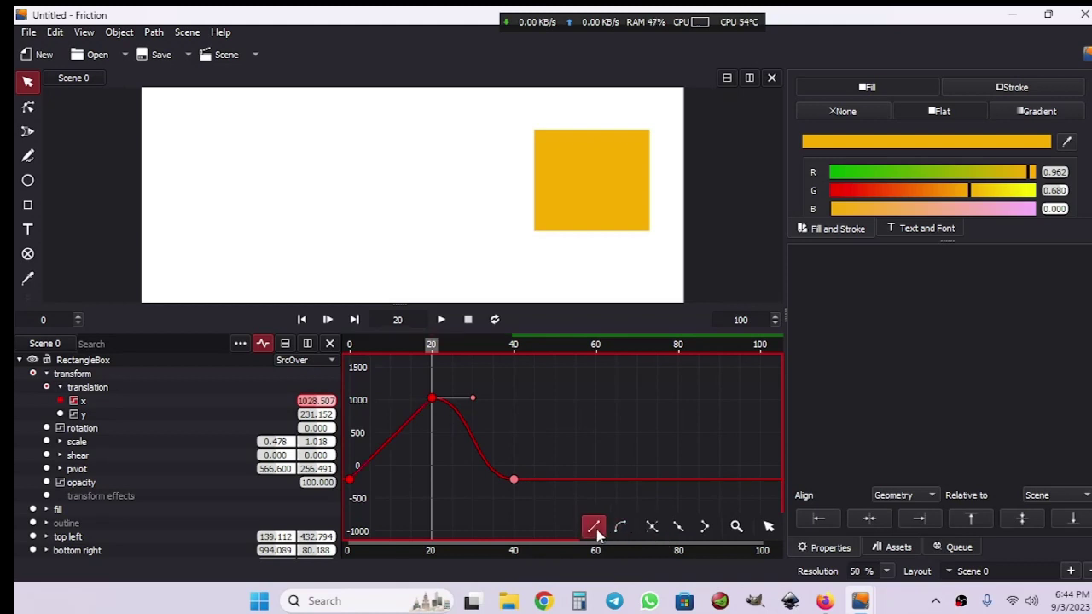
pyautogui.click(653, 528)
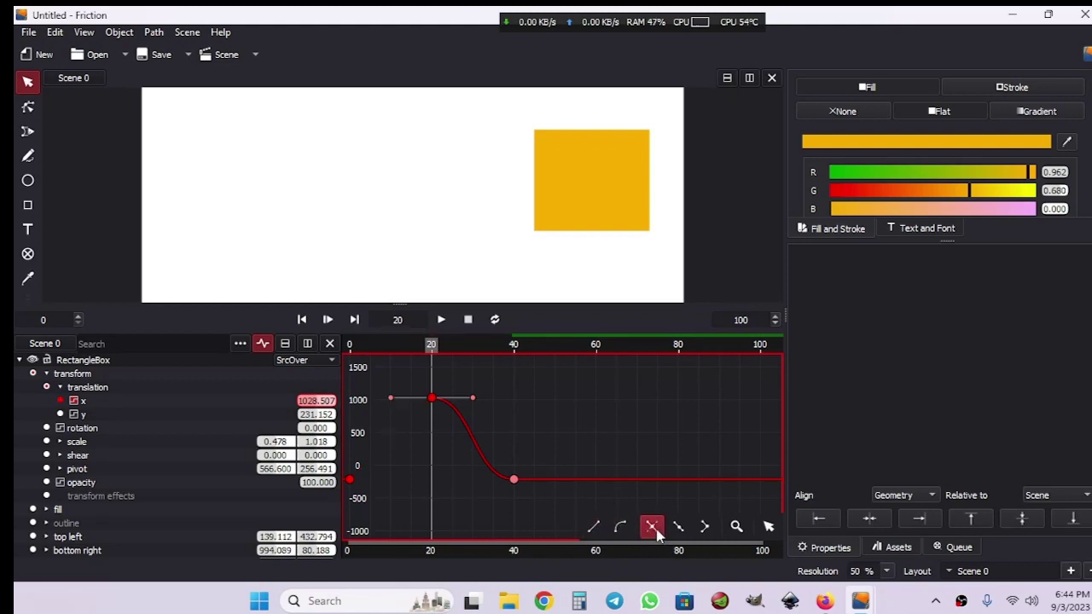
pyautogui.click(597, 529)
pyautogui.click(415, 488)
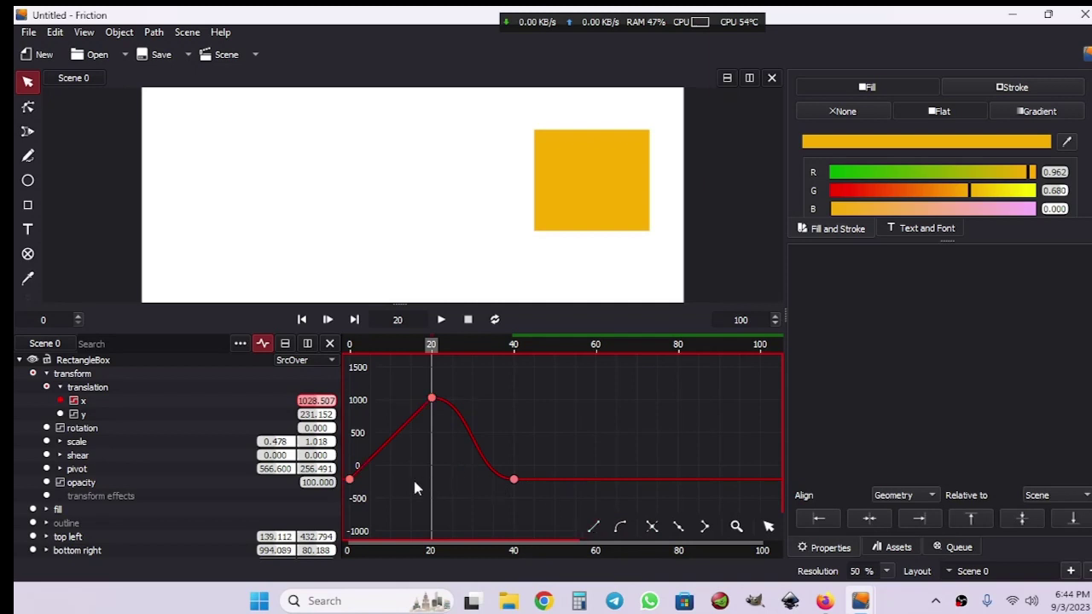
pyautogui.click(431, 400)
pyautogui.click(652, 526)
# - Adjust the frame-0 keyframe's interpolation to shape the rise to frame 20, then preview
pyautogui.moveTo(338, 467); pyautogui.dragTo(340, 469)
pyautogui.click(652, 527)
pyautogui.click(431, 399)
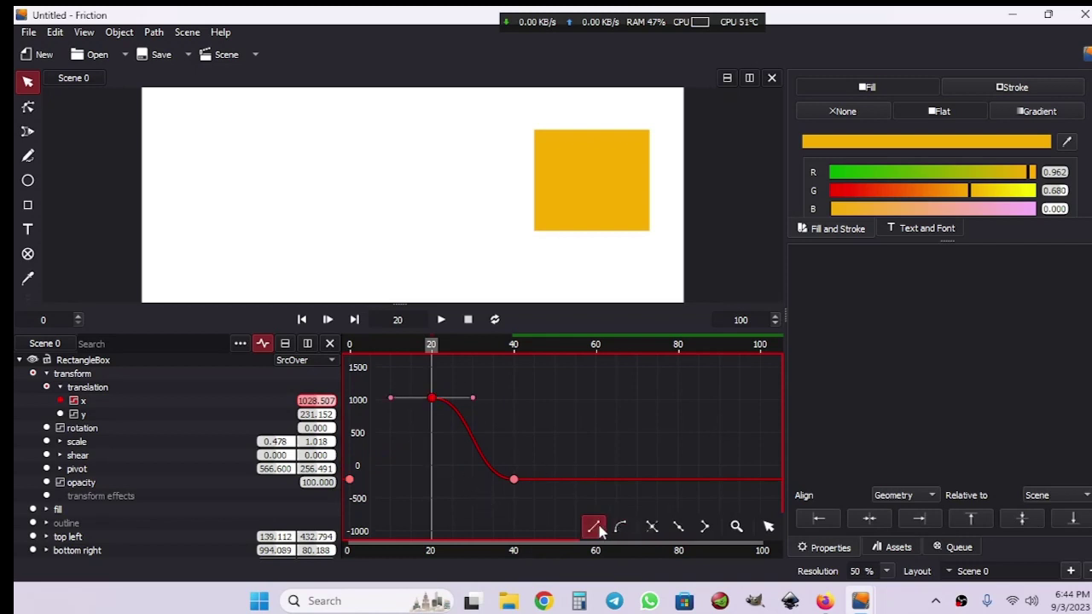
pyautogui.moveTo(397, 488); pyautogui.dragTo(397, 489)
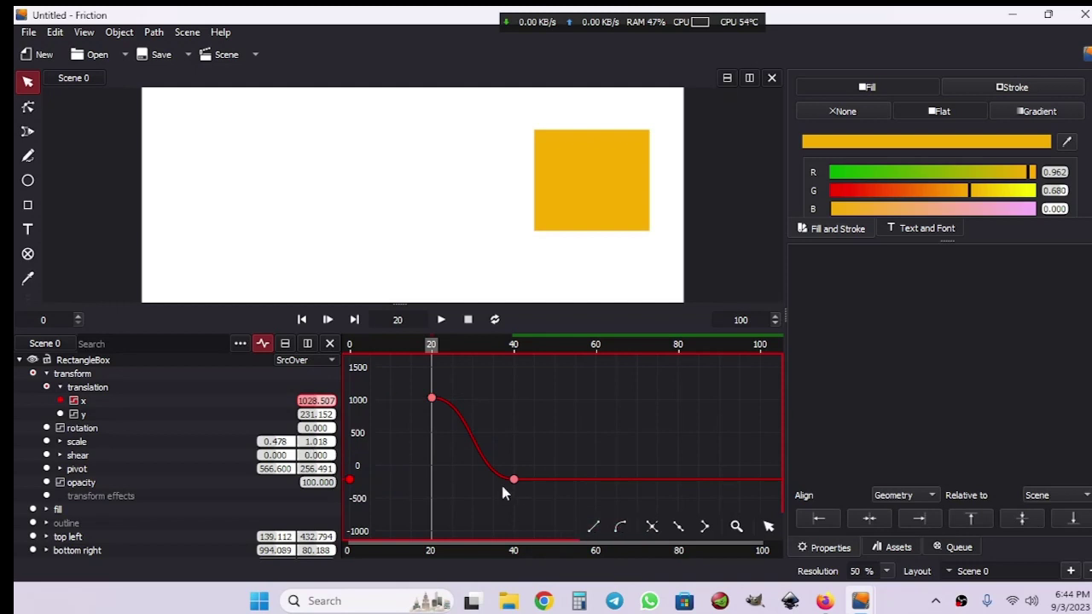
pyautogui.click(593, 526)
pyautogui.click(432, 399)
pyautogui.click(366, 495)
pyautogui.scroll(1, 345, 446)
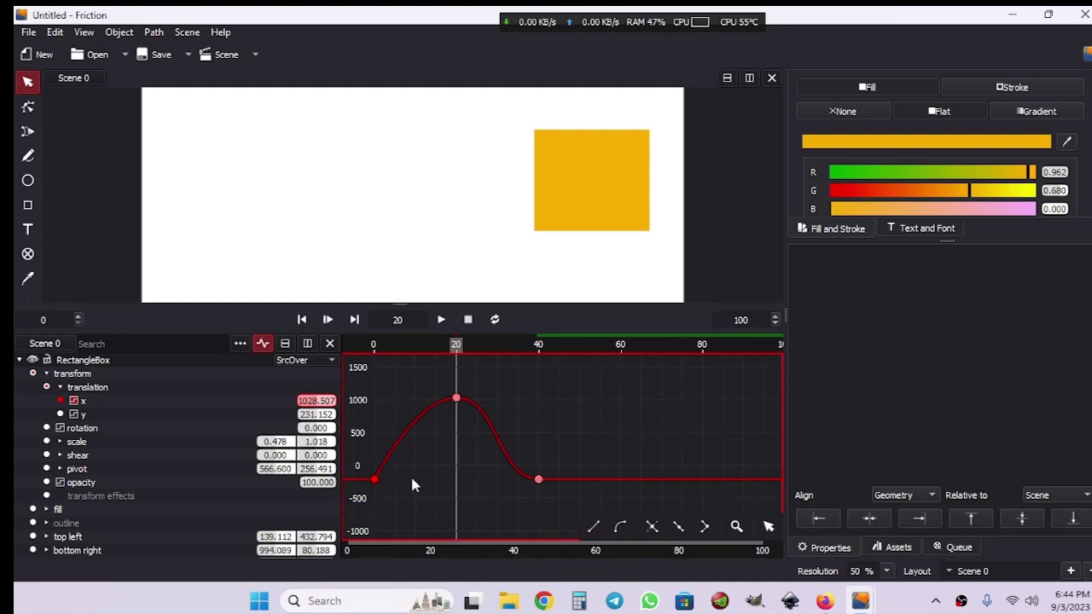
pyautogui.moveTo(455, 354); pyautogui.dragTo(375, 375)
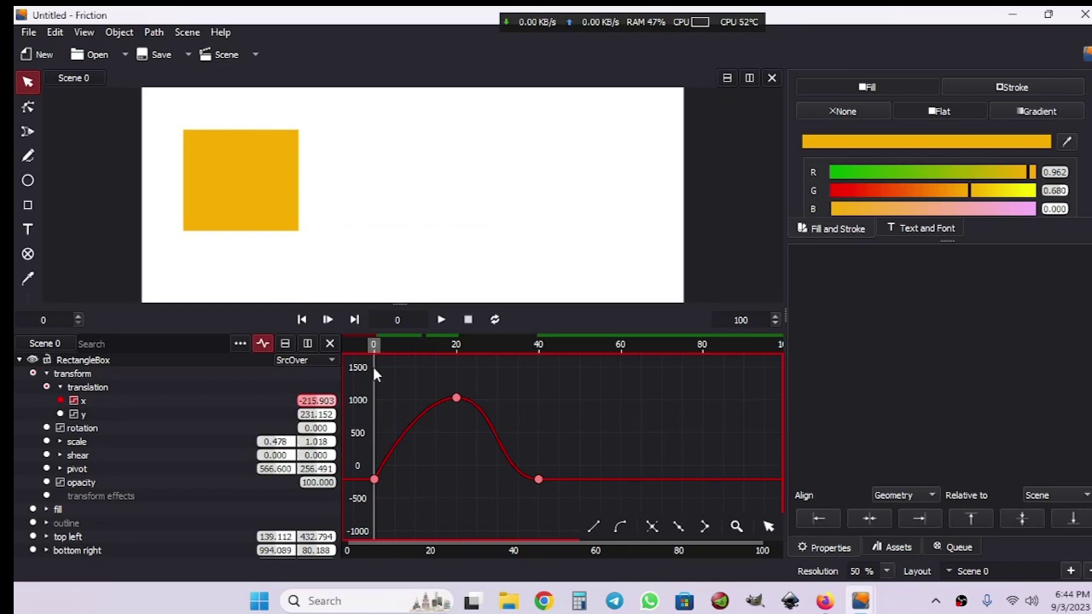
pyautogui.press('space')
pyautogui.press('space')
# - Switch the timeline from the curve graph back to keyframe dots and scrub the motion
pyautogui.moveTo(557, 306); pyautogui.dragTo(560, 401)
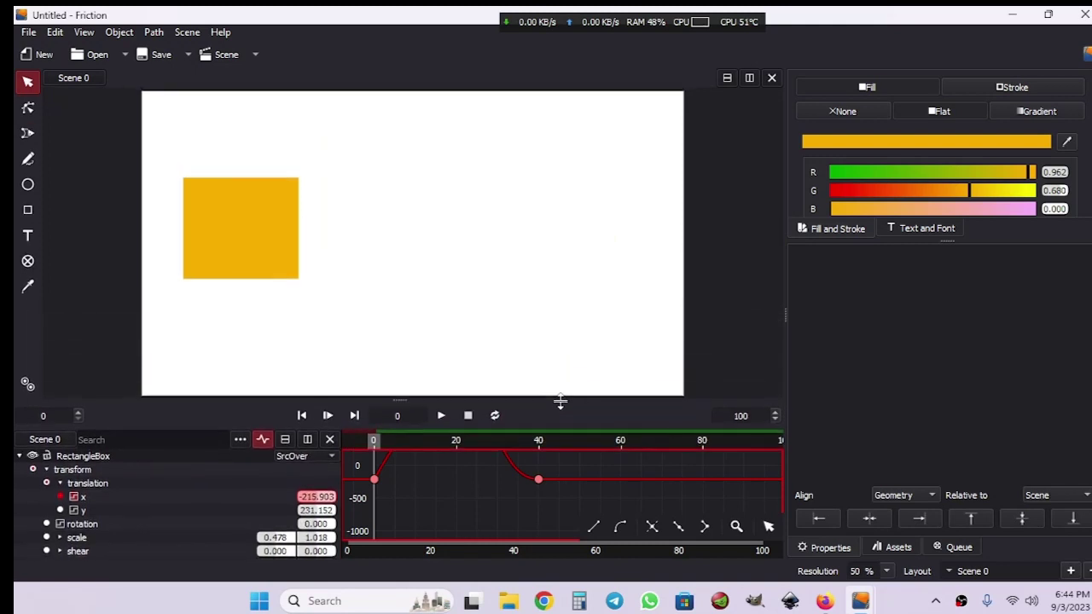
pyautogui.click(263, 440)
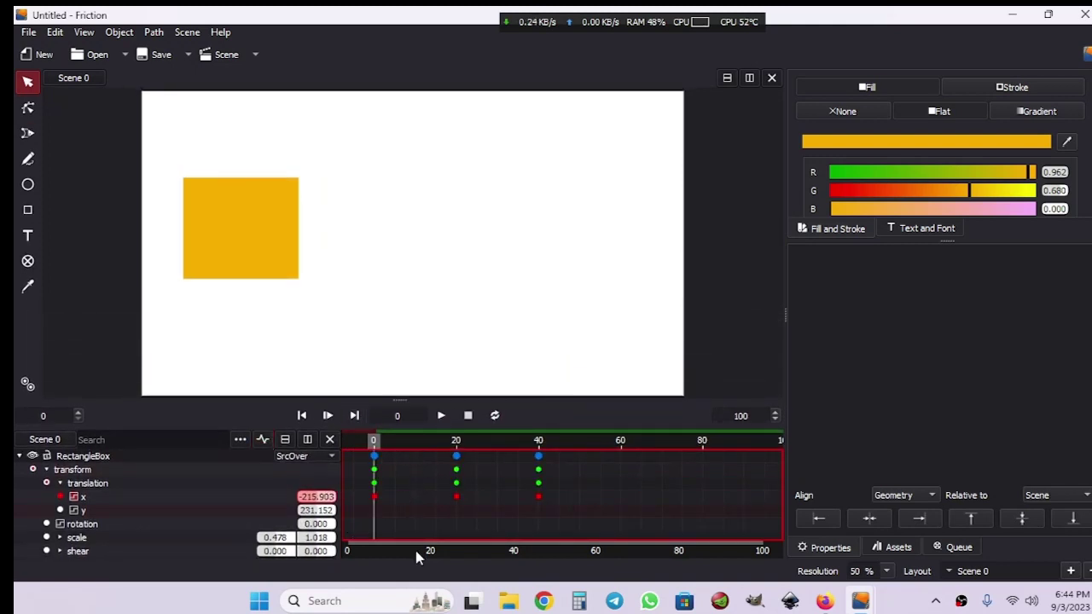
pyautogui.scroll(-3, 408, 546)
pyautogui.scroll(3, 405, 546)
pyautogui.scroll(-1, 405, 546)
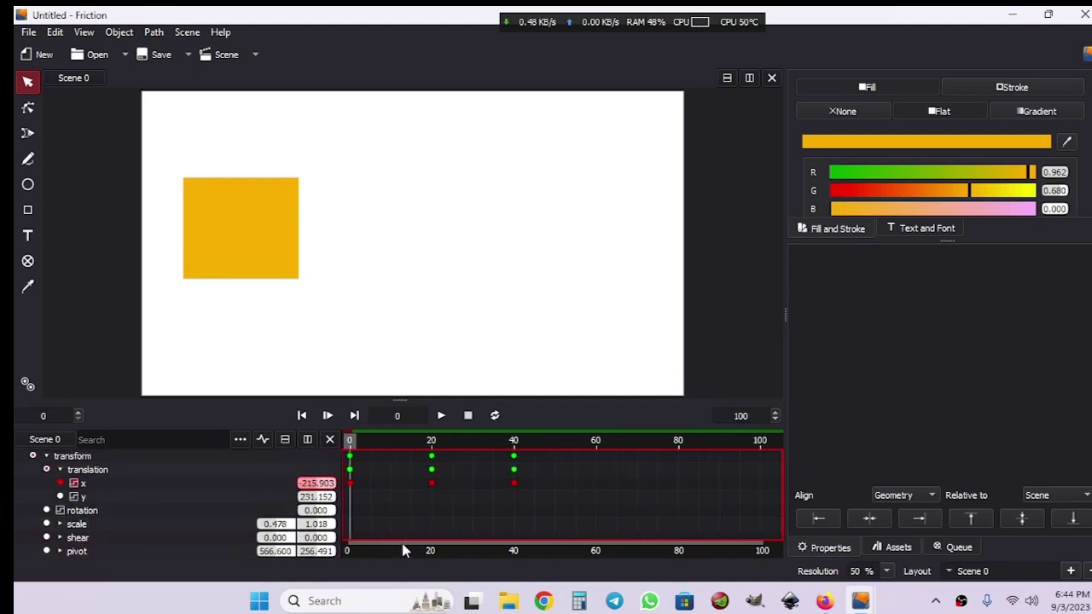
pyautogui.moveTo(360, 444); pyautogui.dragTo(343, 497)
# - Key rotation at 0° on frame 0 and 180° on frame 40, then preview
pyautogui.click(47, 510)
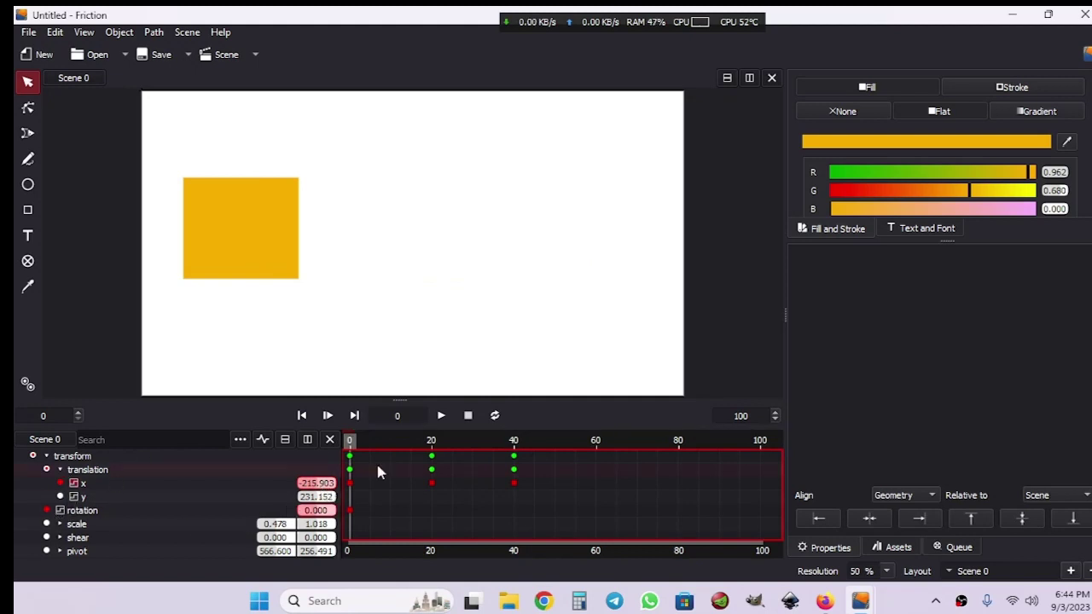
pyautogui.moveTo(353, 444); pyautogui.dragTo(514, 468)
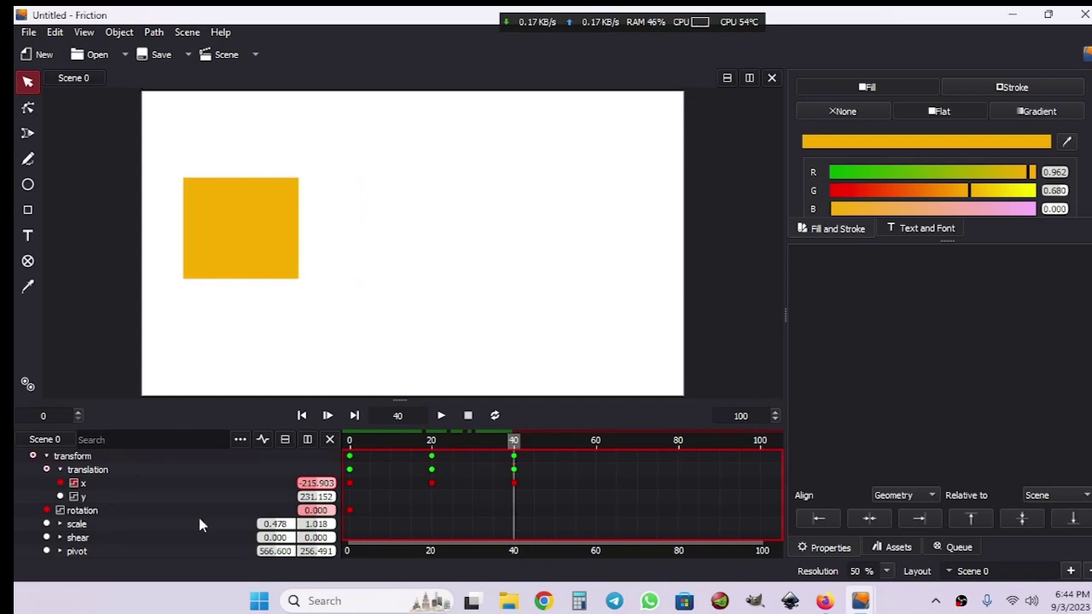
pyautogui.moveTo(315, 514); pyautogui.dragTo(408, 514)
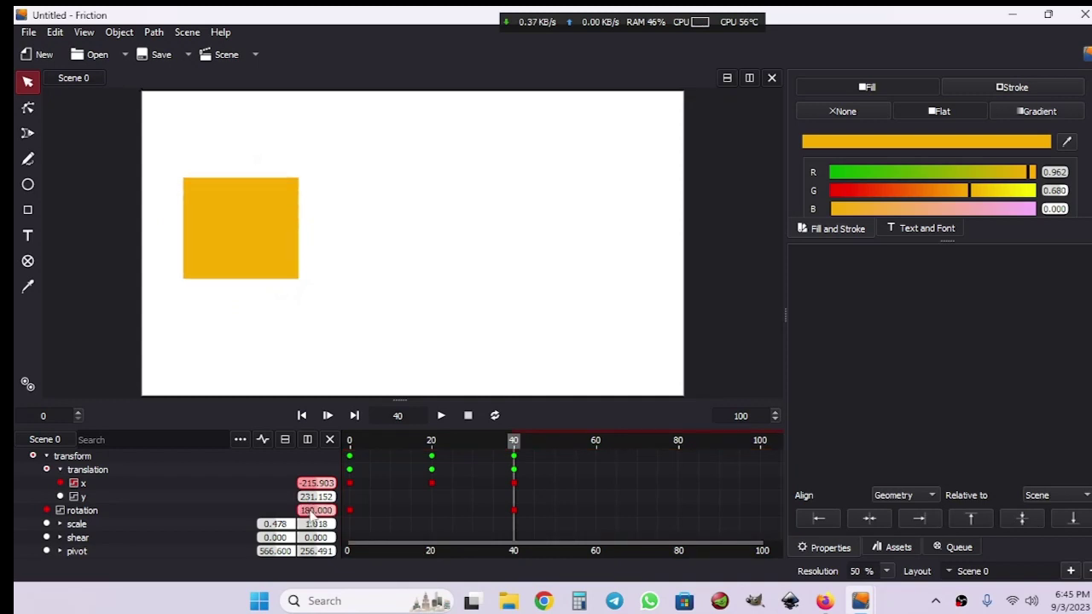
pyautogui.press('space')
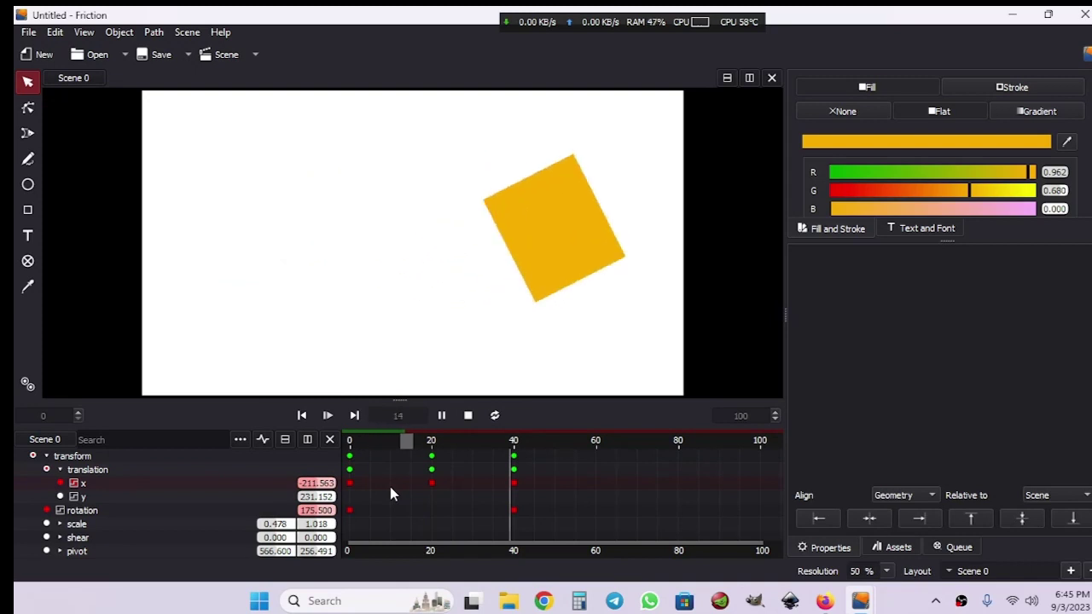
pyautogui.press('space')
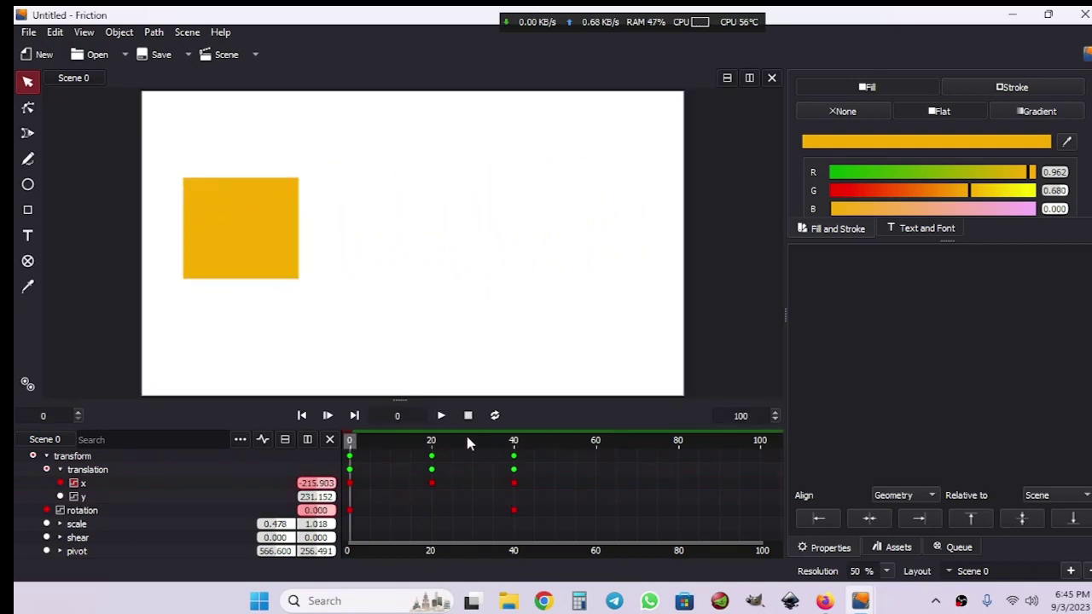
pyautogui.click(513, 441)
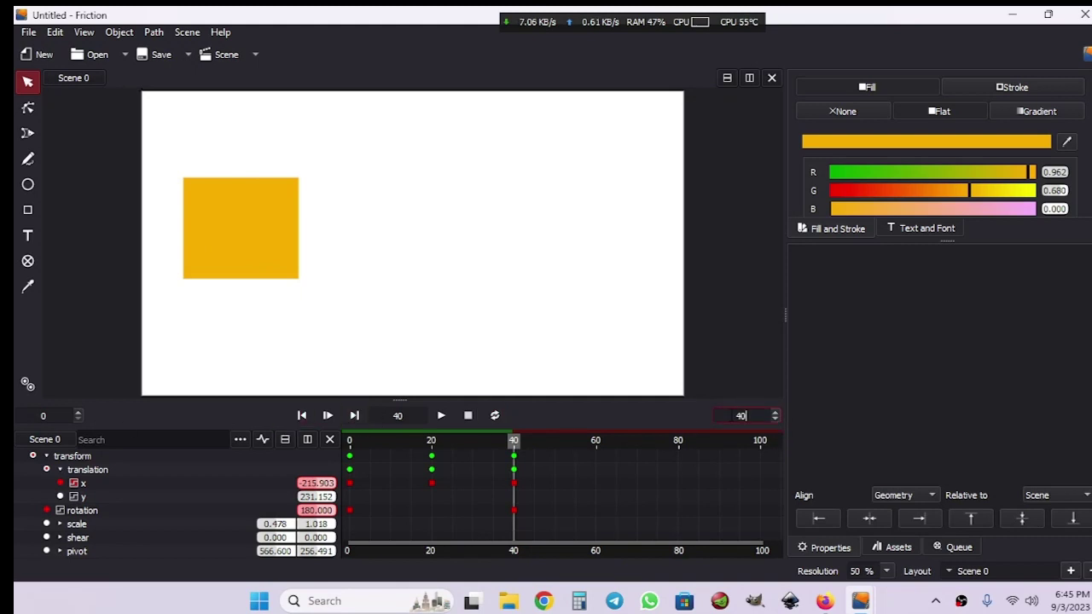
# - Set the scene's end frame to 40 and check the scene properties without changes
pyautogui.press('Return')
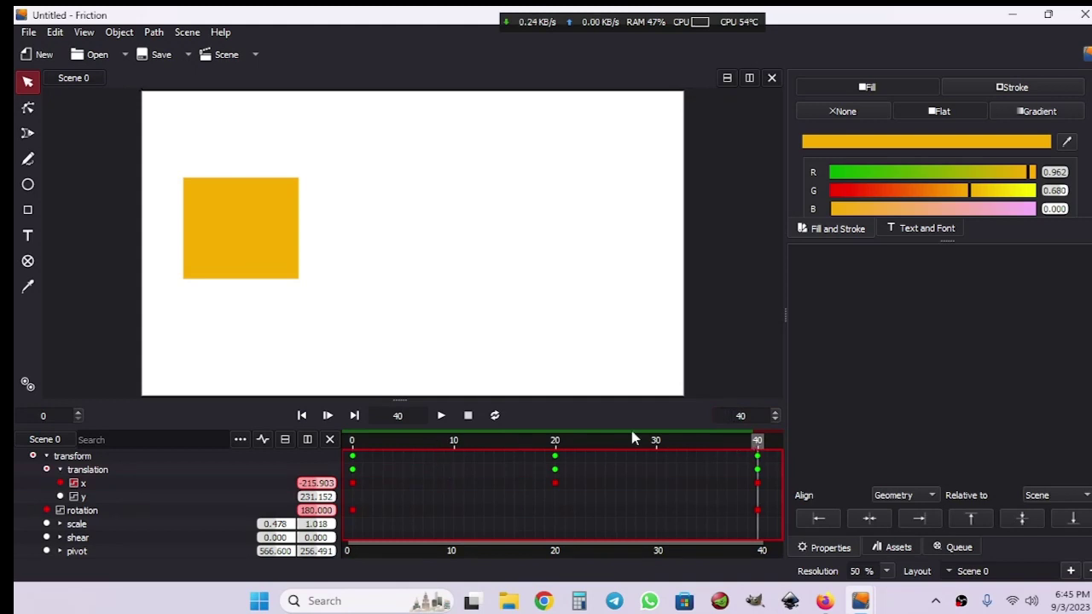
pyautogui.rightClick(563, 199)
pyautogui.click(574, 261)
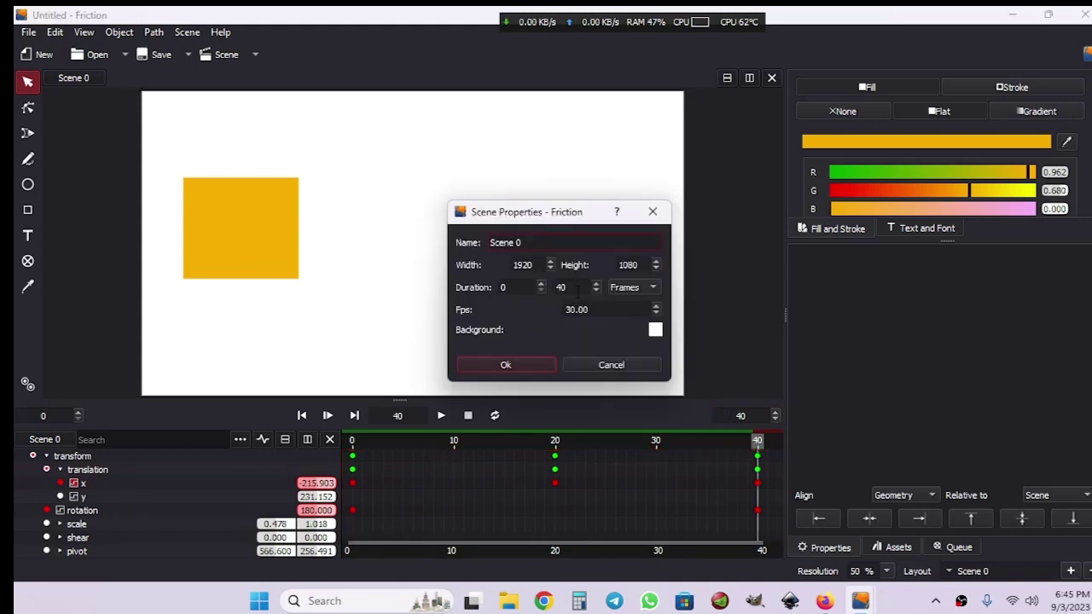
pyautogui.click(653, 211)
# - Play the sliding, spinning square from frame 0 on a loop, then stop it
pyautogui.click(353, 442)
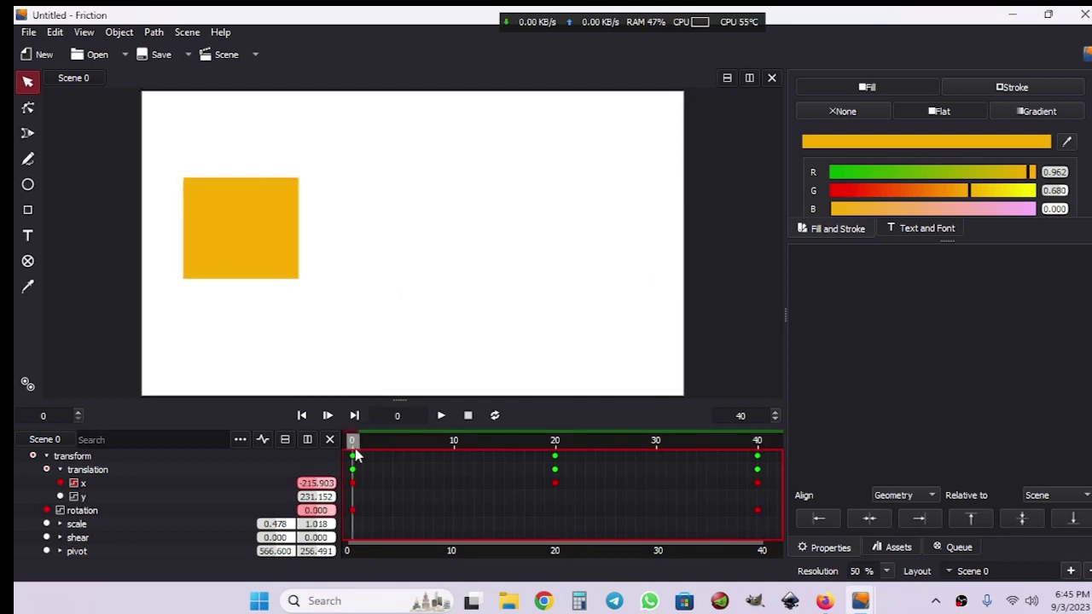
pyautogui.press('space')
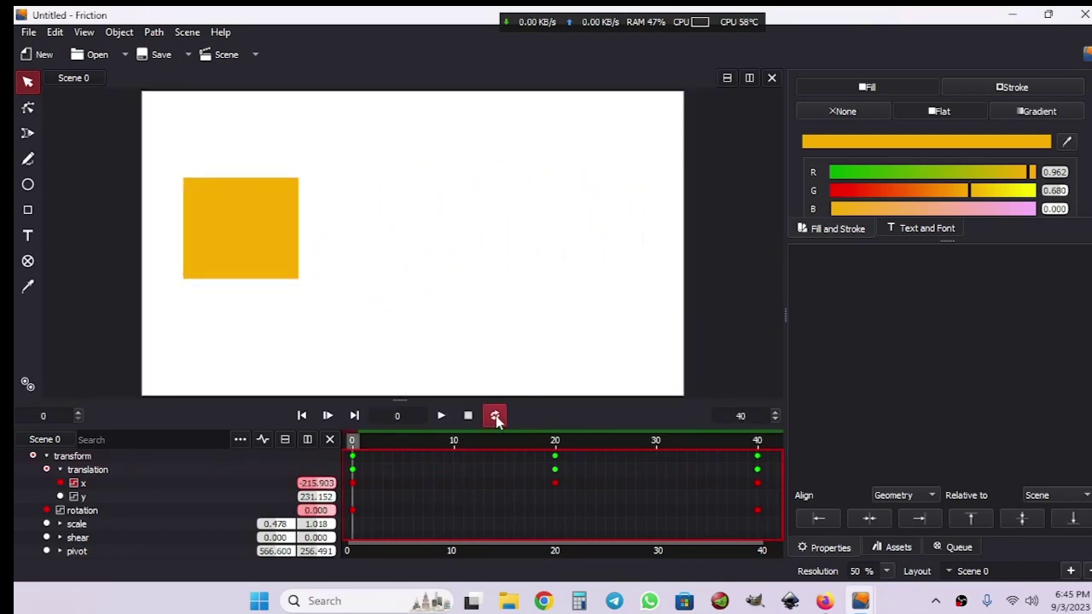
pyautogui.press('space')
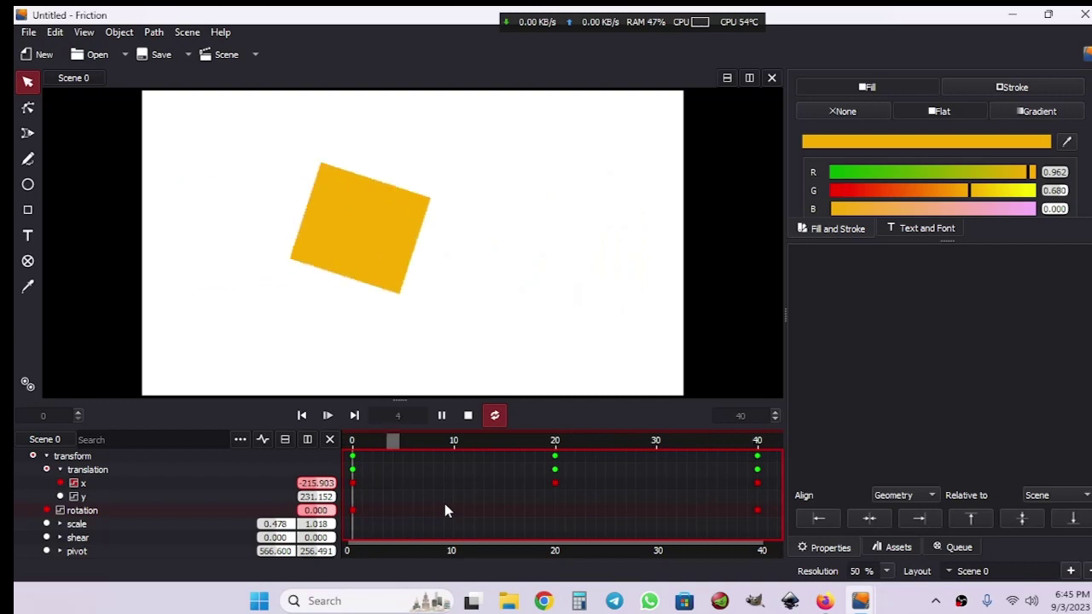
pyautogui.press('space')
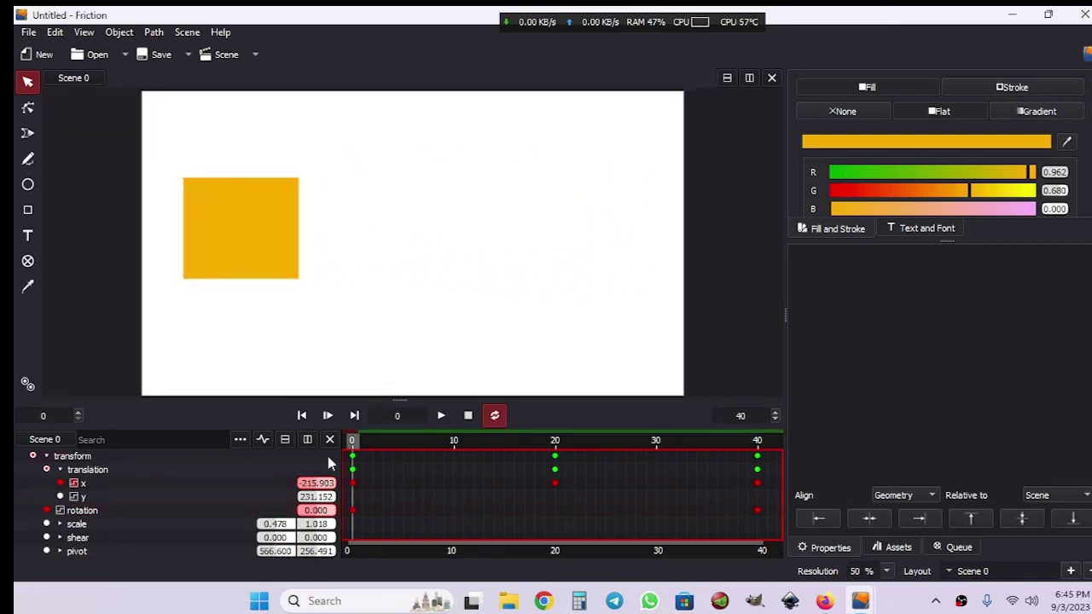
# - Collapse and select the RectangleBox layer, then edit the scene's final frame number
pyautogui.scroll(1, 72, 502)
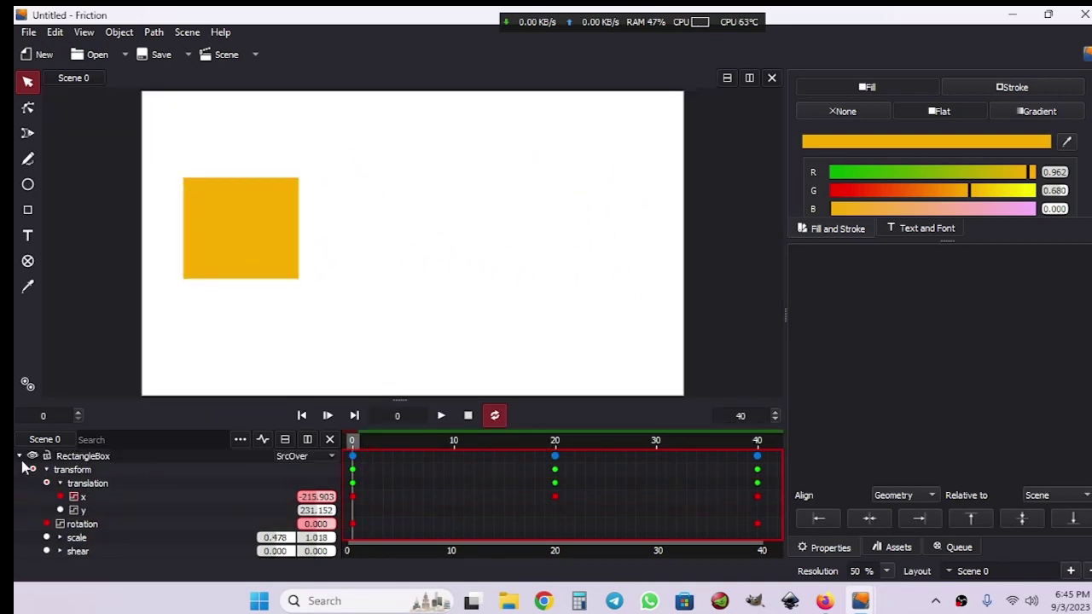
pyautogui.click(21, 458)
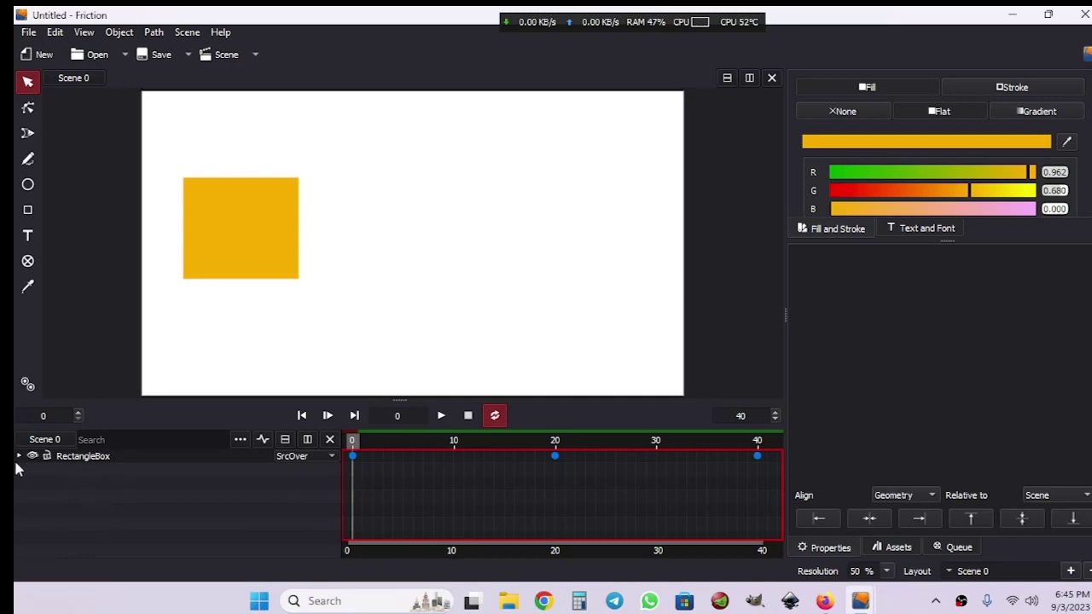
pyautogui.click(147, 459)
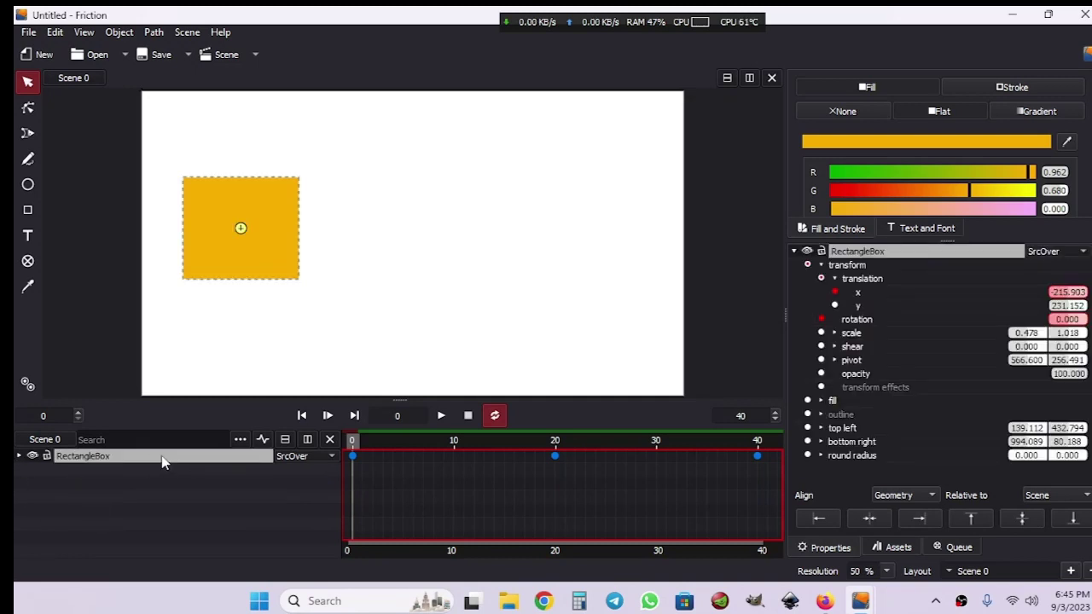
pyautogui.click(726, 416)
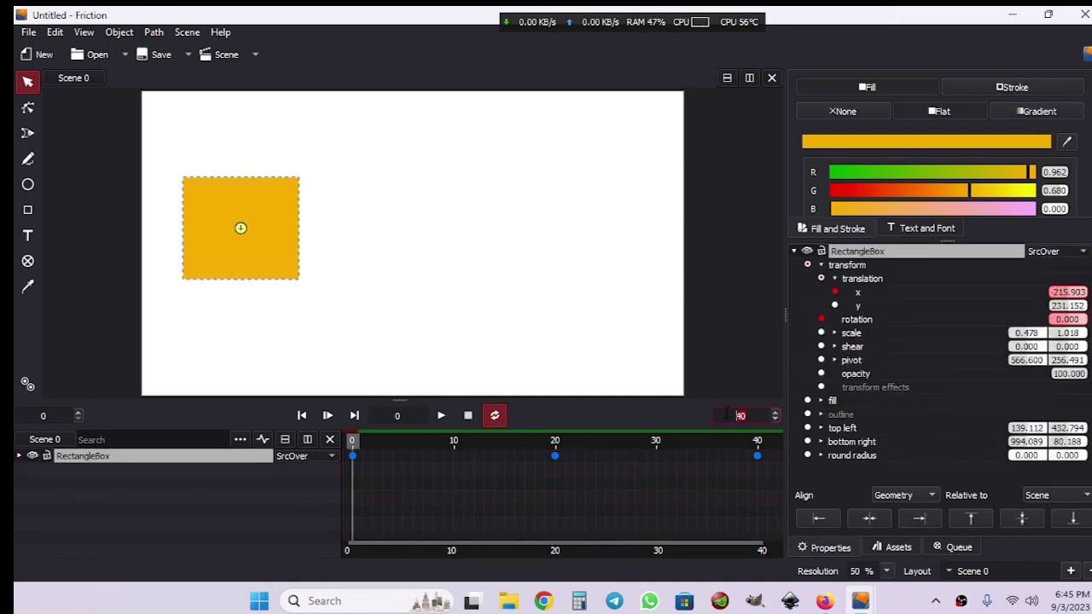
pyautogui.press('Return')
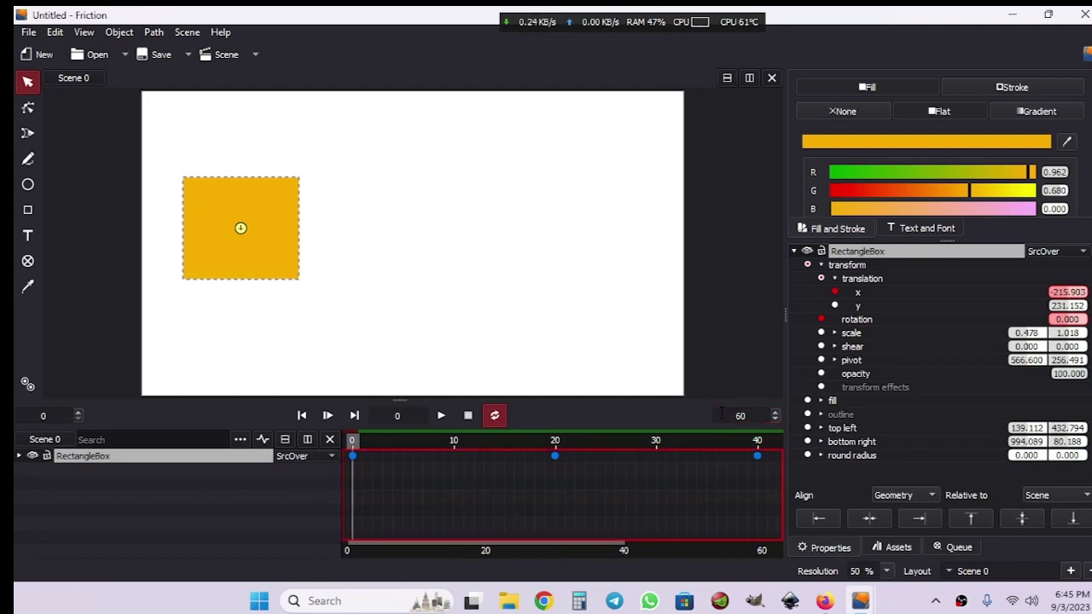
# - Give the RectangleBox a visibility range spanning frames 0 to 40
pyautogui.rightClick(213, 459)
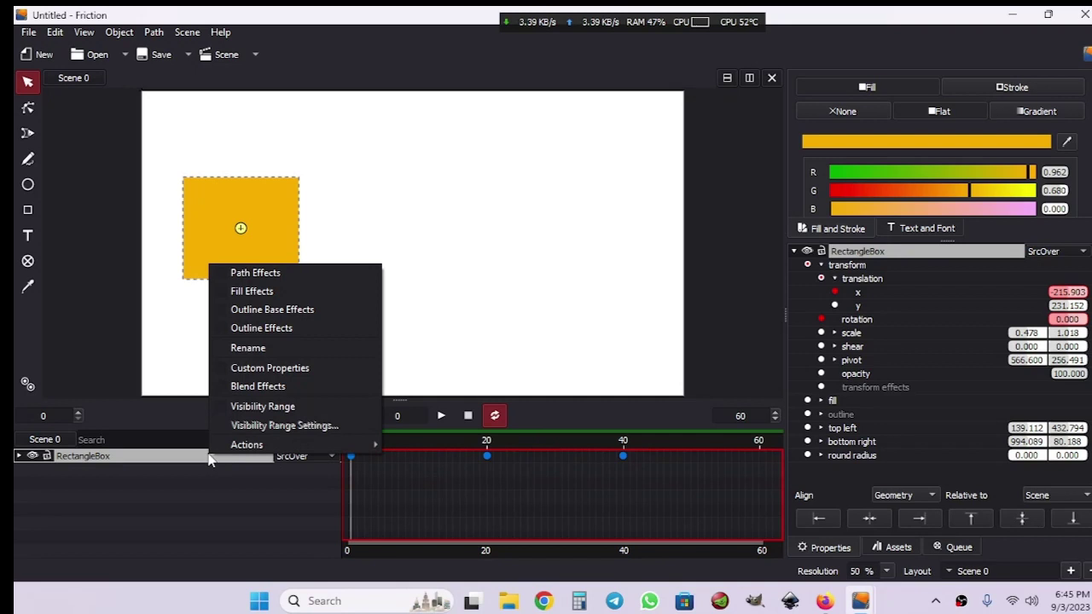
pyautogui.click(304, 408)
pyautogui.moveTo(353, 459); pyautogui.dragTo(629, 470)
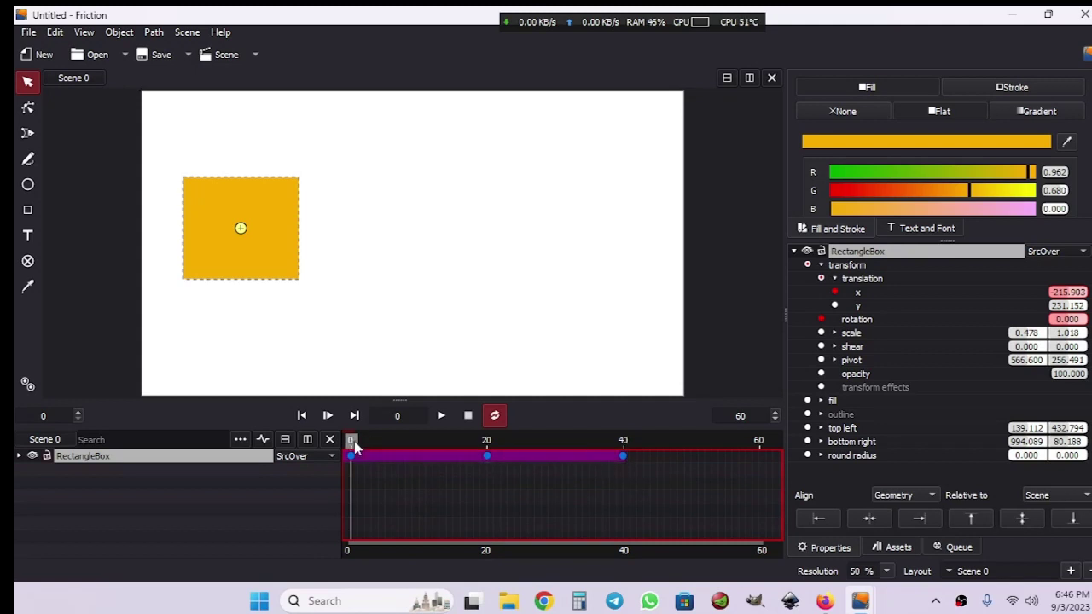
# - Play back and scrub the animation between frames 0 and 40 to check the rotation
pyautogui.moveTo(350, 441); pyautogui.dragTo(652, 452)
pyautogui.press('space')
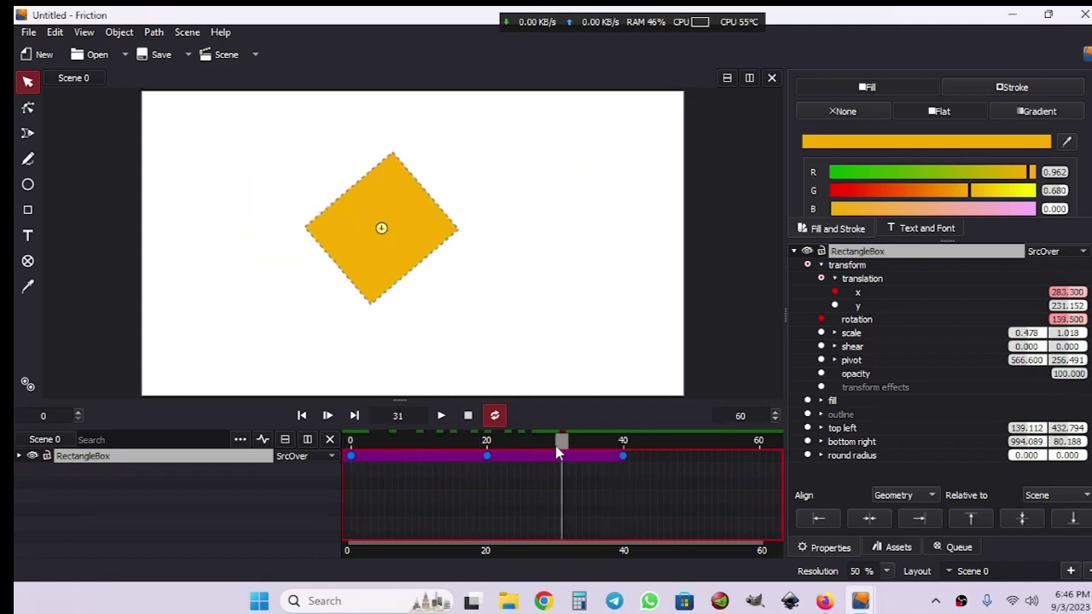
pyautogui.moveTo(585, 458); pyautogui.dragTo(354, 484)
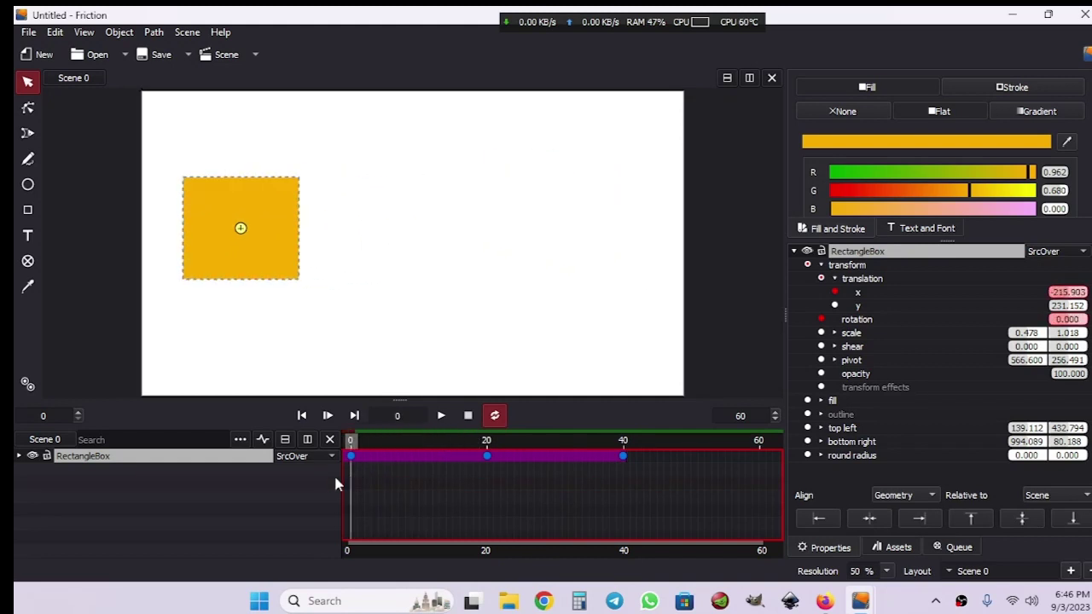
pyautogui.rightClick(243, 466)
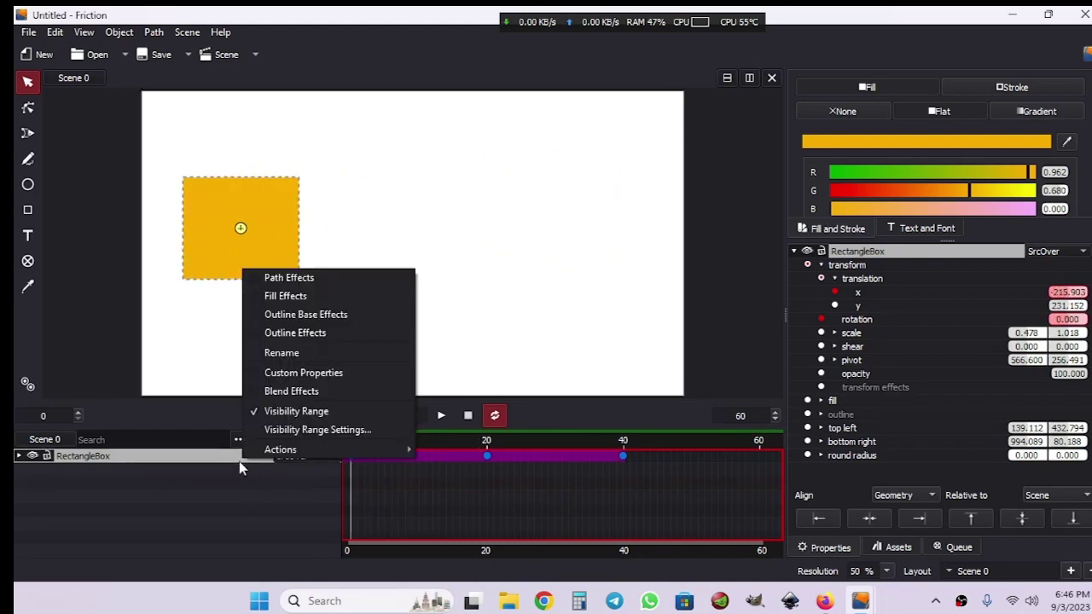
pyautogui.moveTo(395, 455)
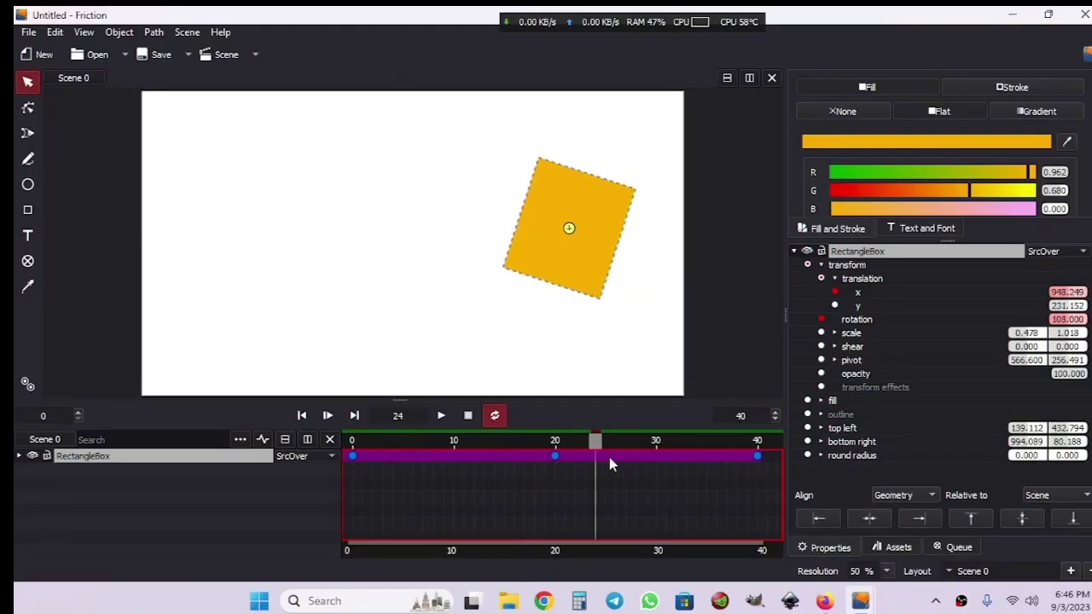
pyautogui.moveTo(609, 457); pyautogui.dragTo(358, 502)
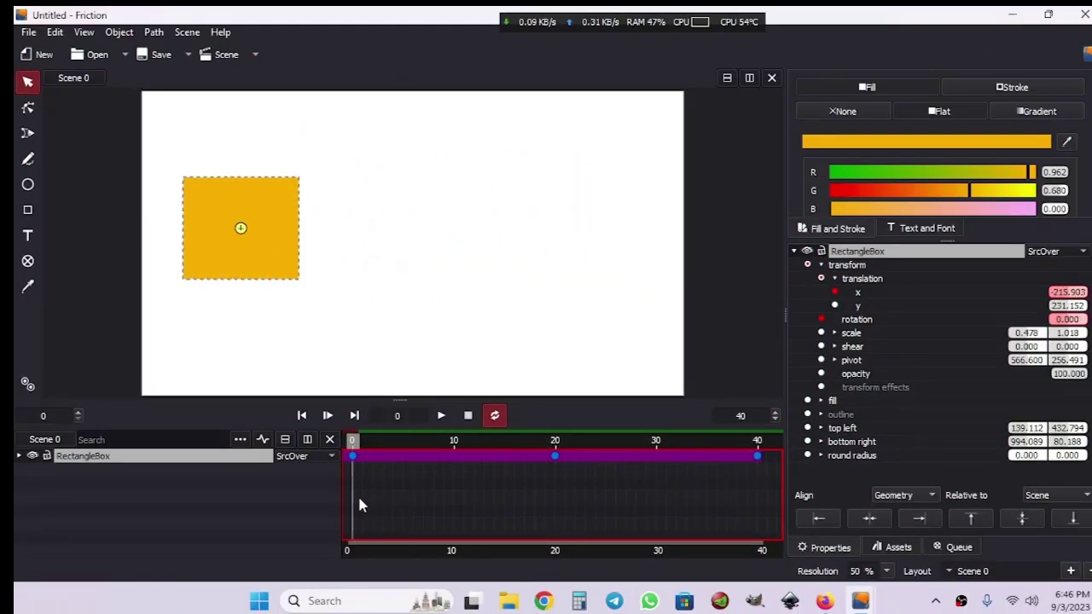
# - Add Scene 0 to the render queue and review its 0–40, 1920×1080, 30 fps settings unchanged
pyautogui.click(191, 33)
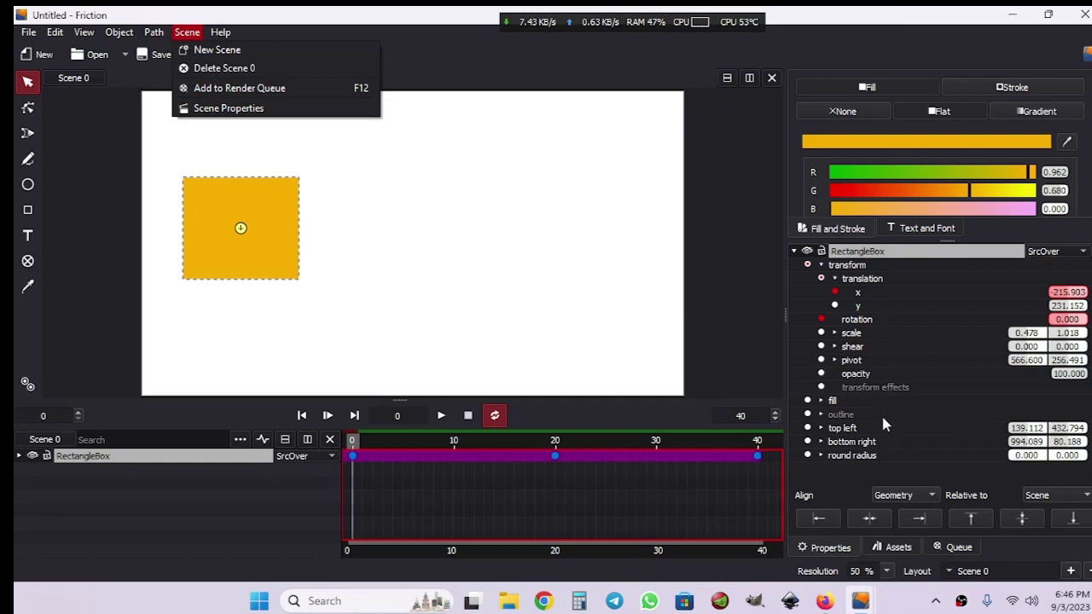
pyautogui.click(949, 554)
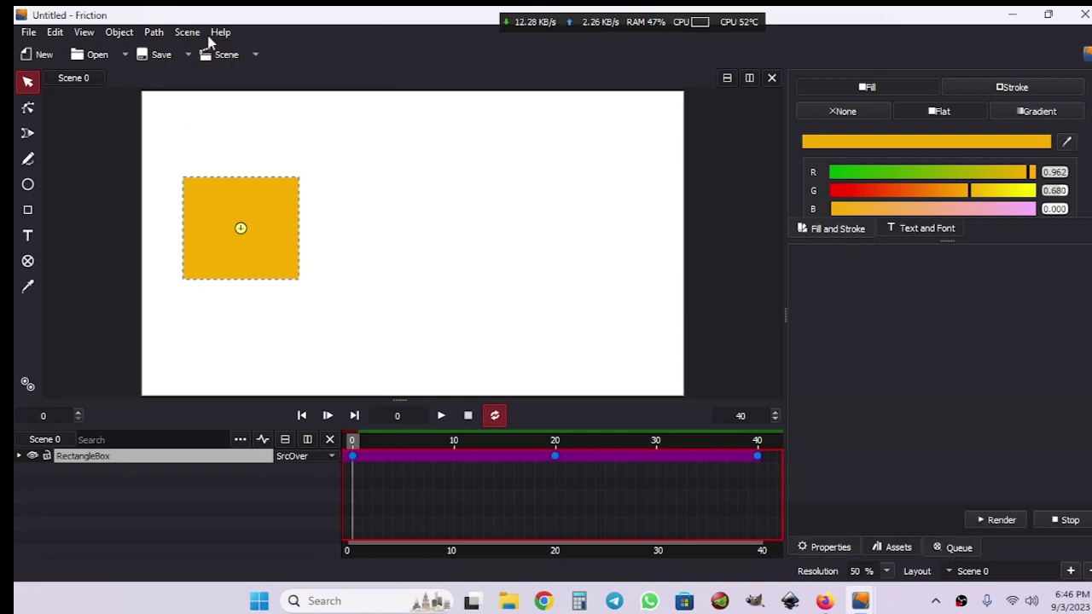
pyautogui.click(255, 58)
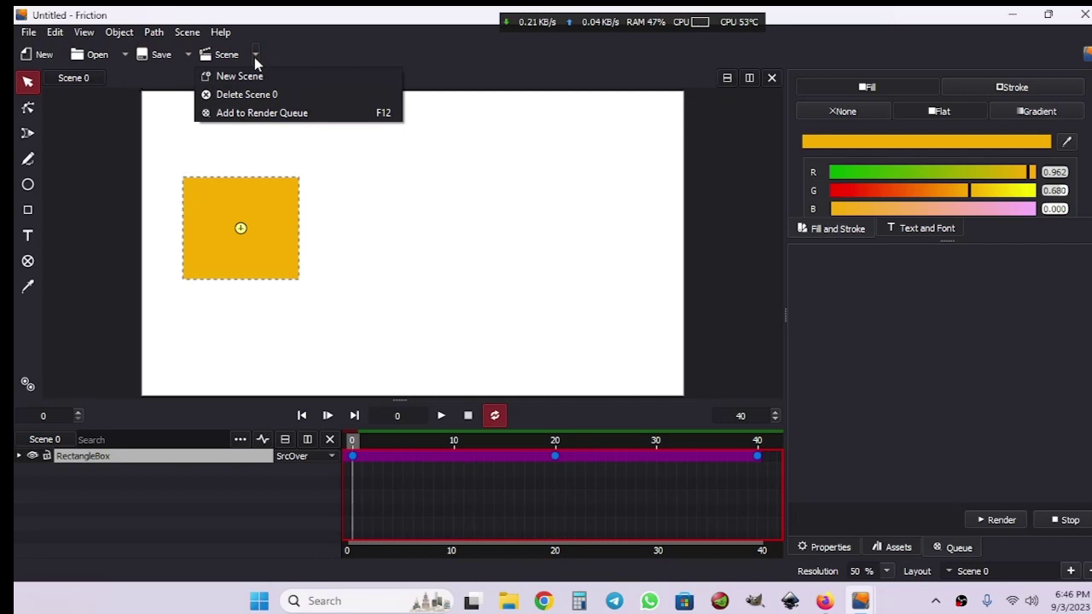
pyautogui.click(341, 115)
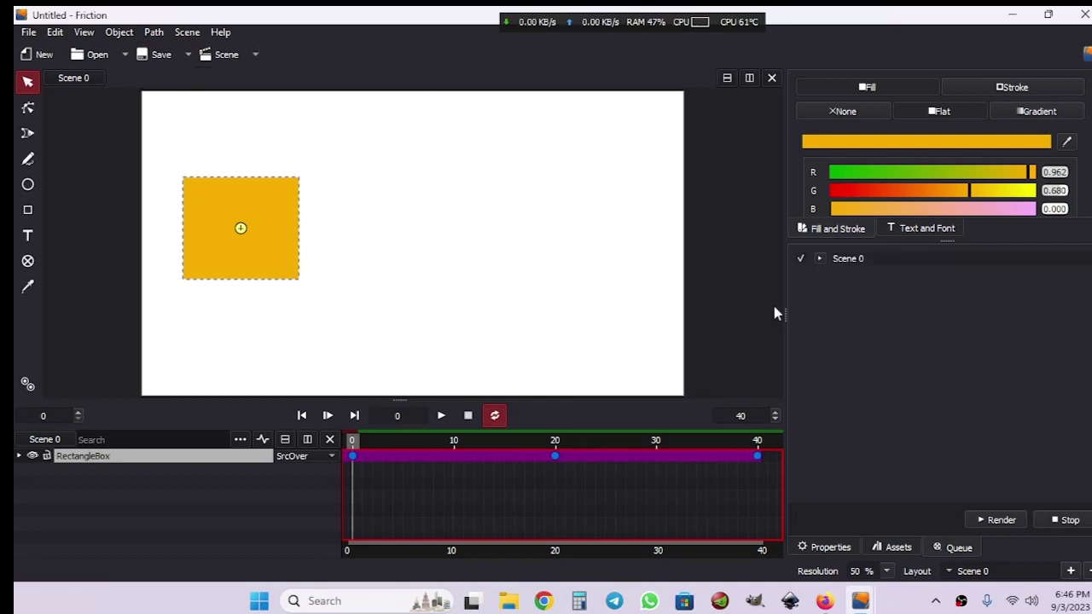
pyautogui.click(820, 258)
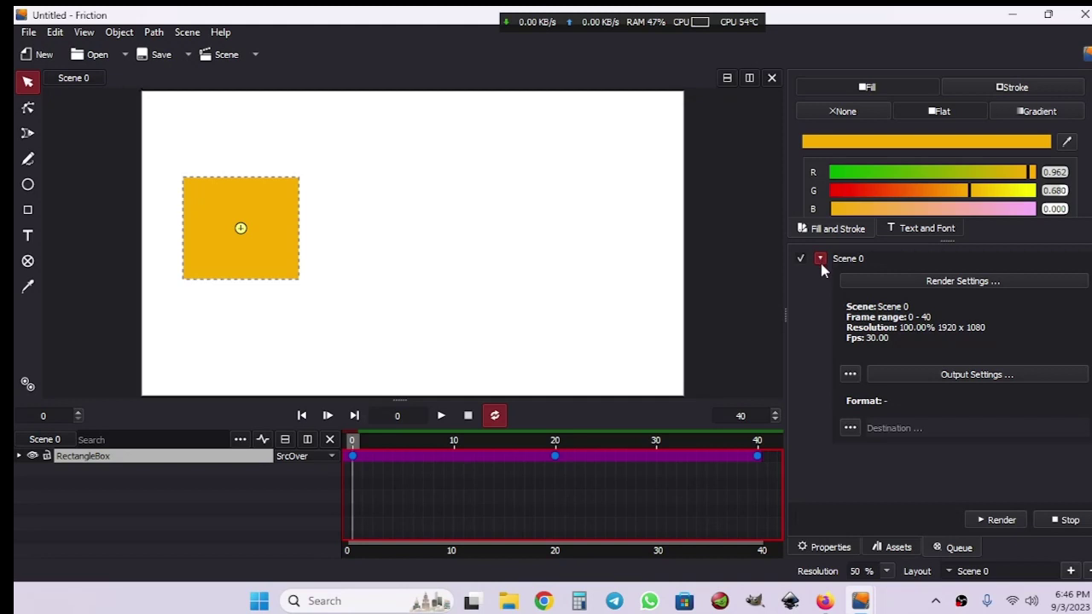
pyautogui.click(944, 285)
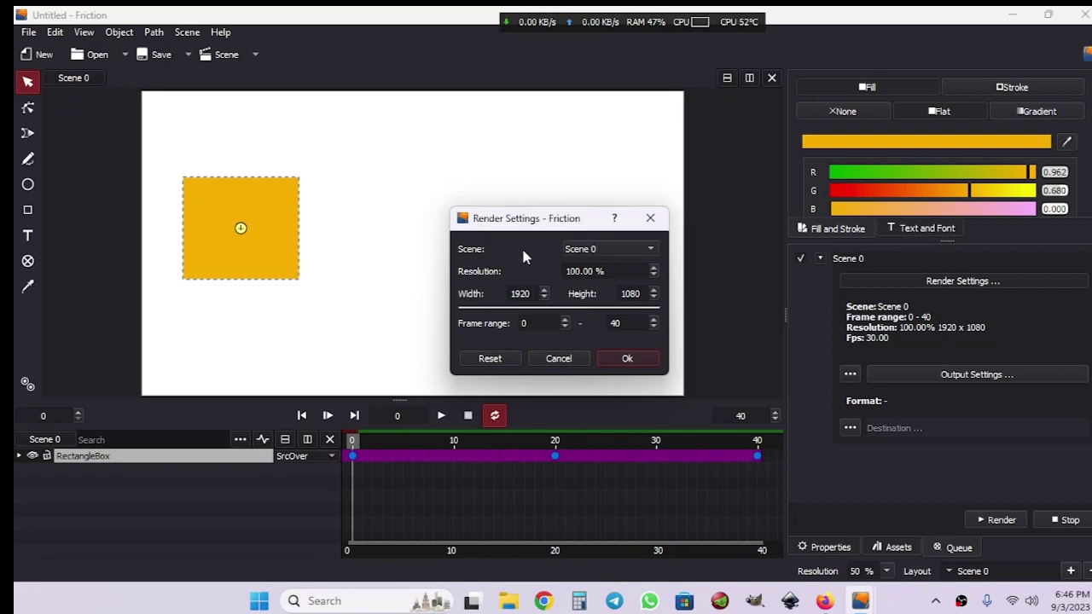
pyautogui.click(562, 359)
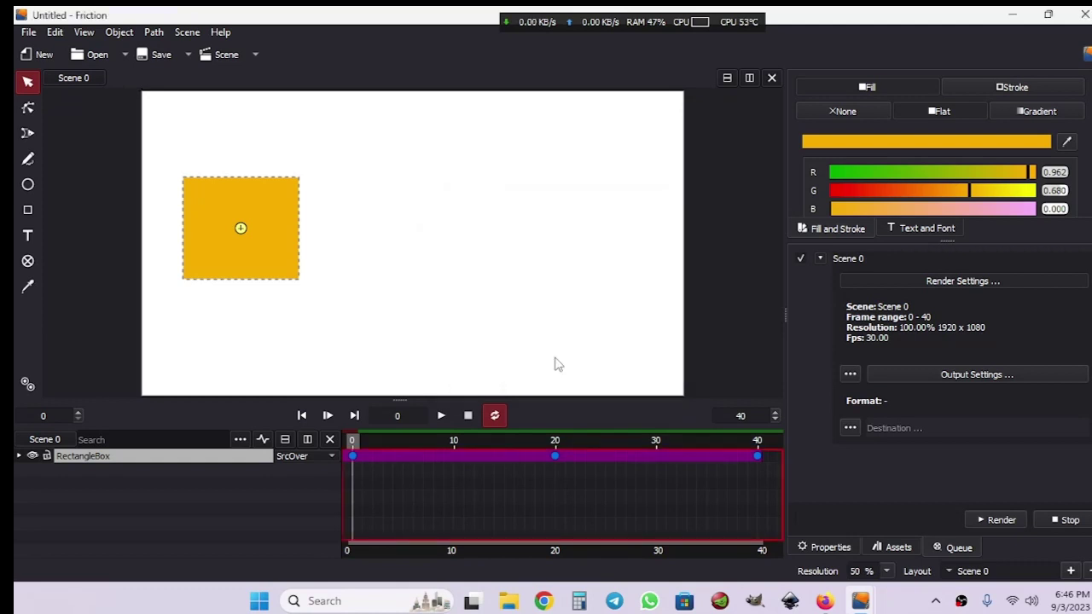
# - Set Scene 0's output to MP4 (MPEG-4 Part 14) without audio and render it to untitled.mp4
pyautogui.click(916, 374)
pyautogui.click(580, 151)
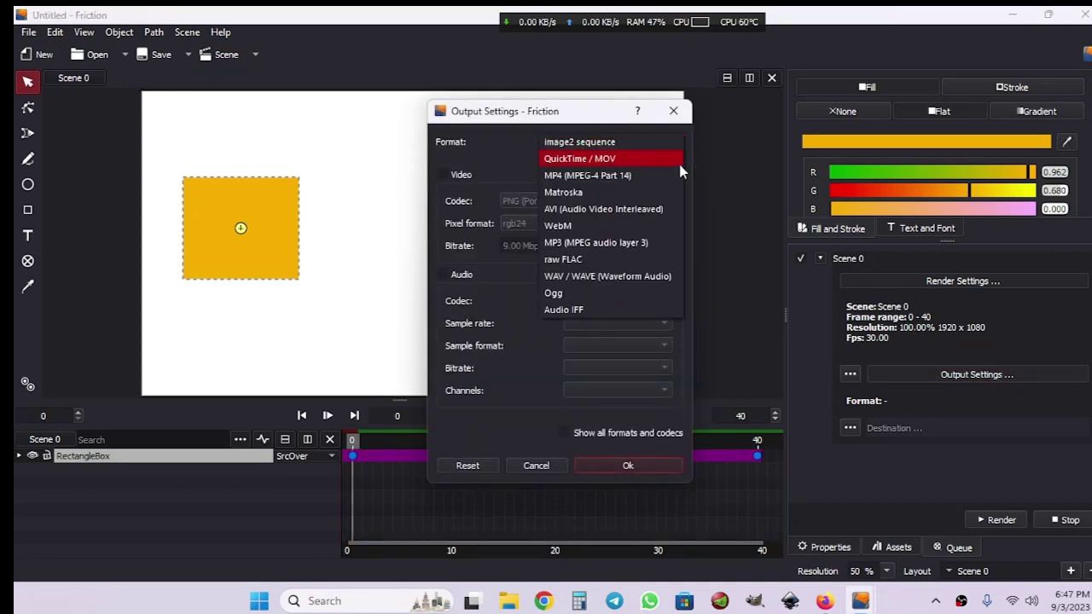
pyautogui.click(595, 174)
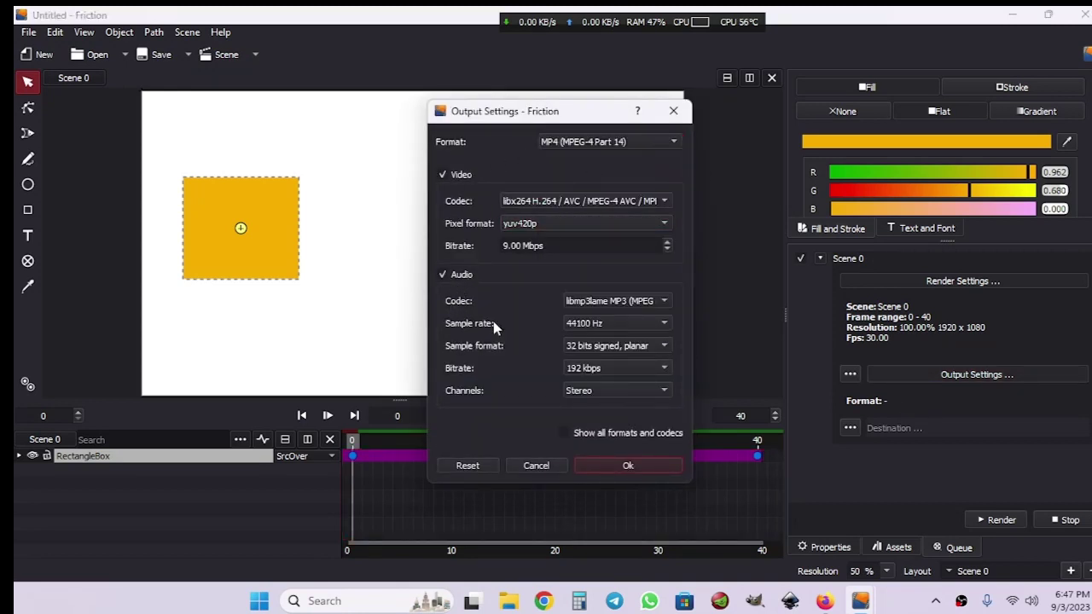
pyautogui.click(462, 277)
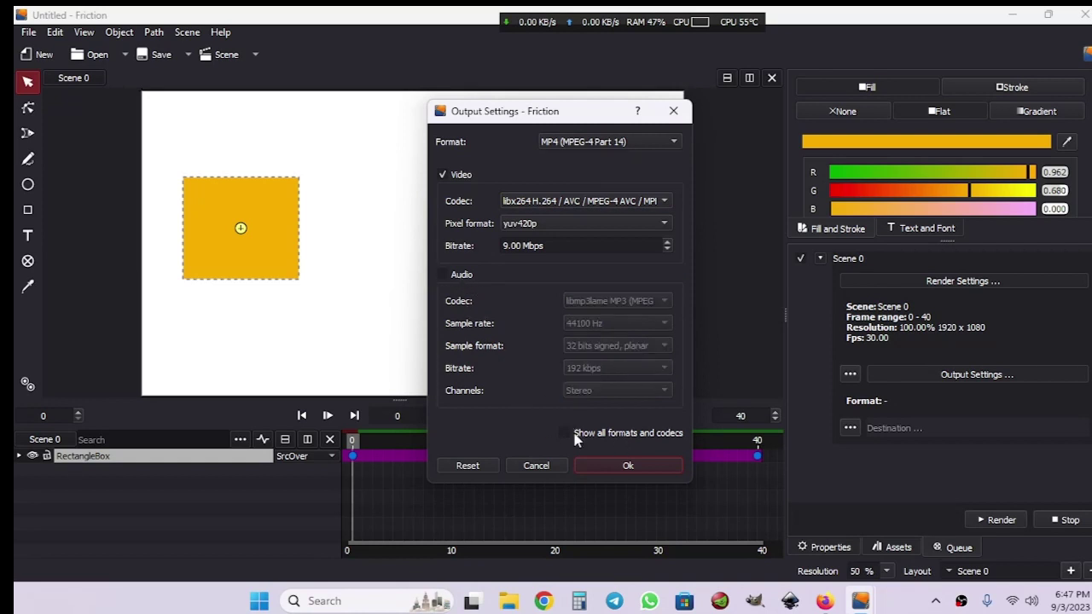
pyautogui.click(610, 466)
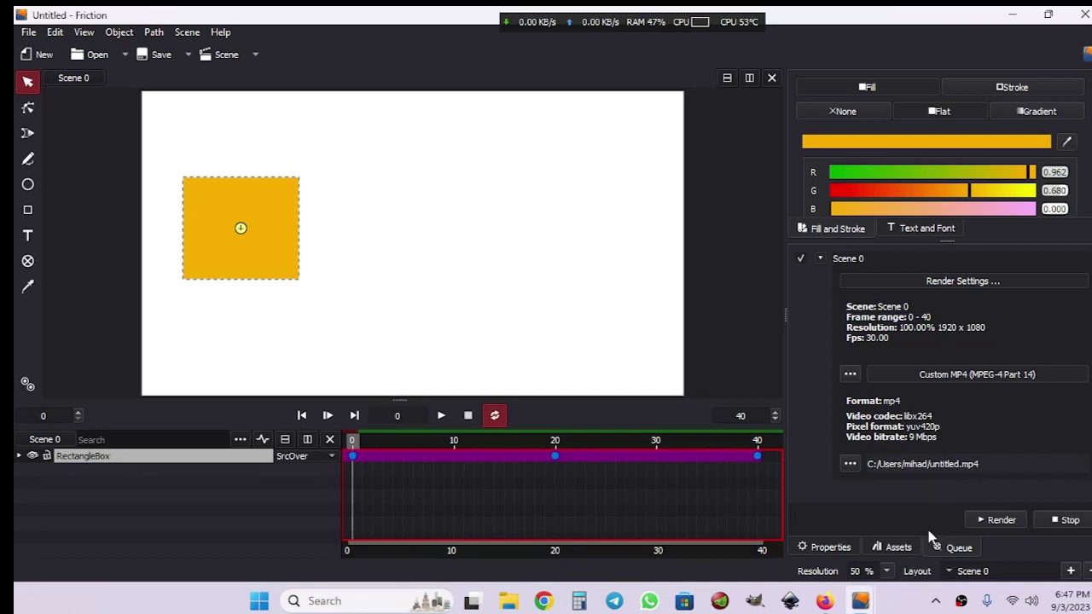
pyautogui.click(978, 522)
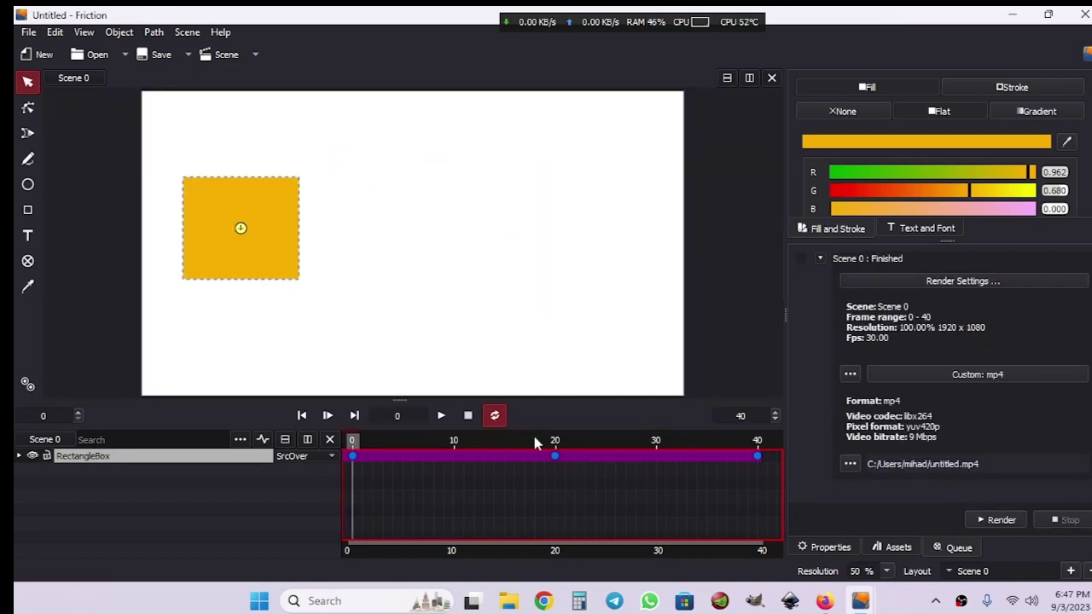
pyautogui.moveTo(360, 451)
pyautogui.mouseDown()
pyautogui.moveTo(756, 442)
pyautogui.moveTo(671, 456)
pyautogui.moveTo(353, 460)
pyautogui.mouseUp()
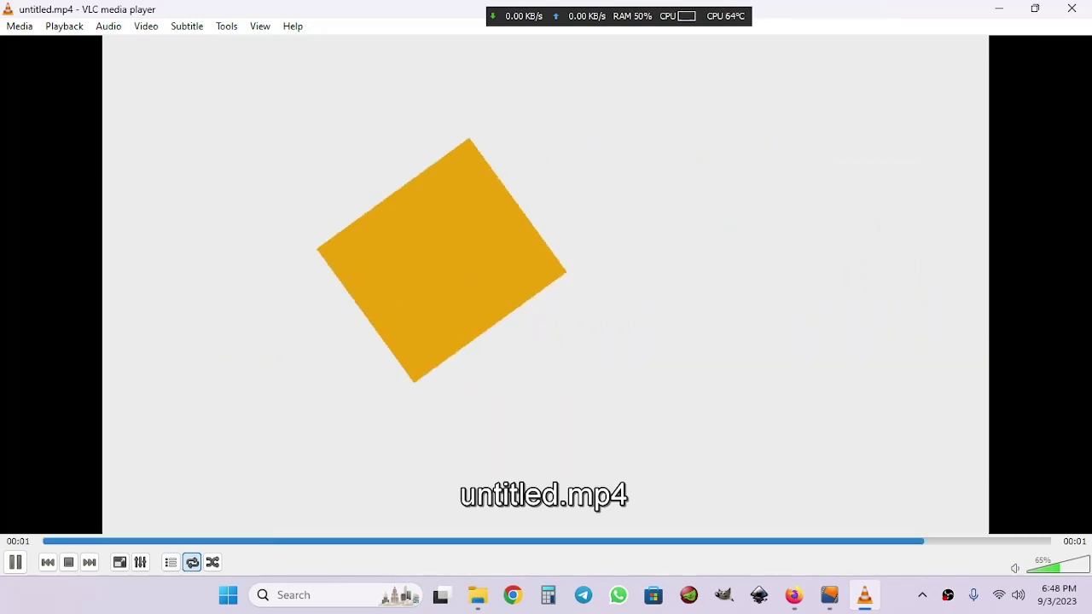
# - Close VLC and Explorer, then play the 40-frame preview in Friction and stop it back at frame 0
pyautogui.click(1072, 9)
pyautogui.click(891, 47)
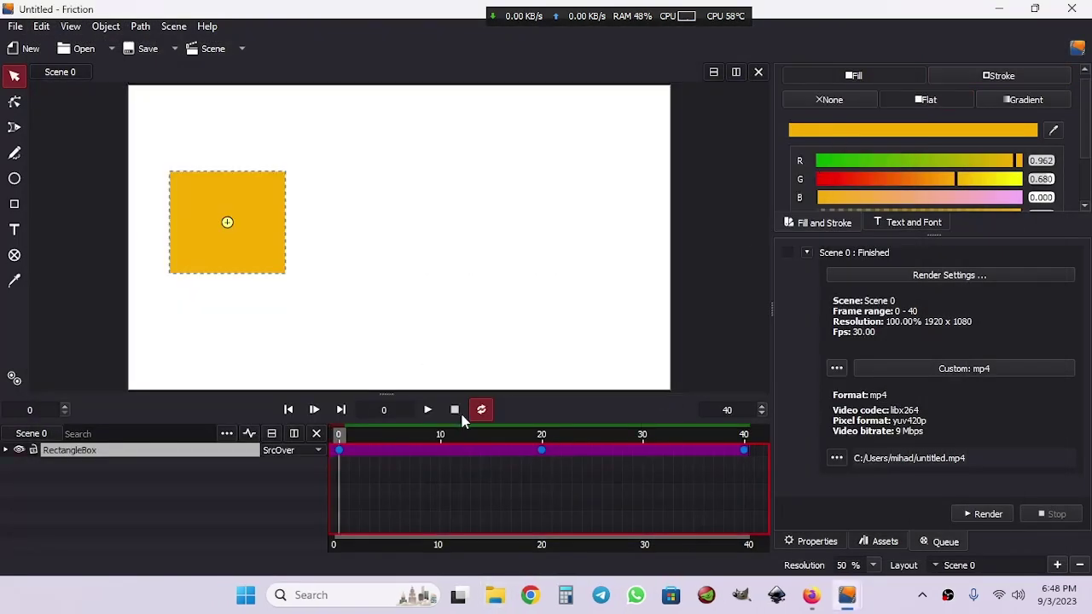
pyautogui.press('space')
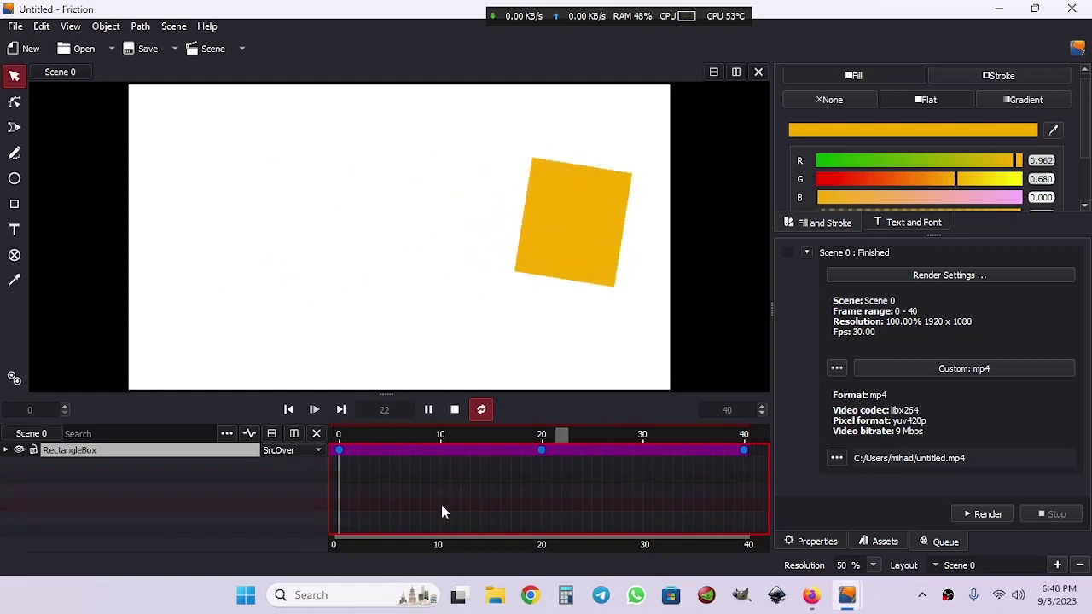
pyautogui.click(455, 410)
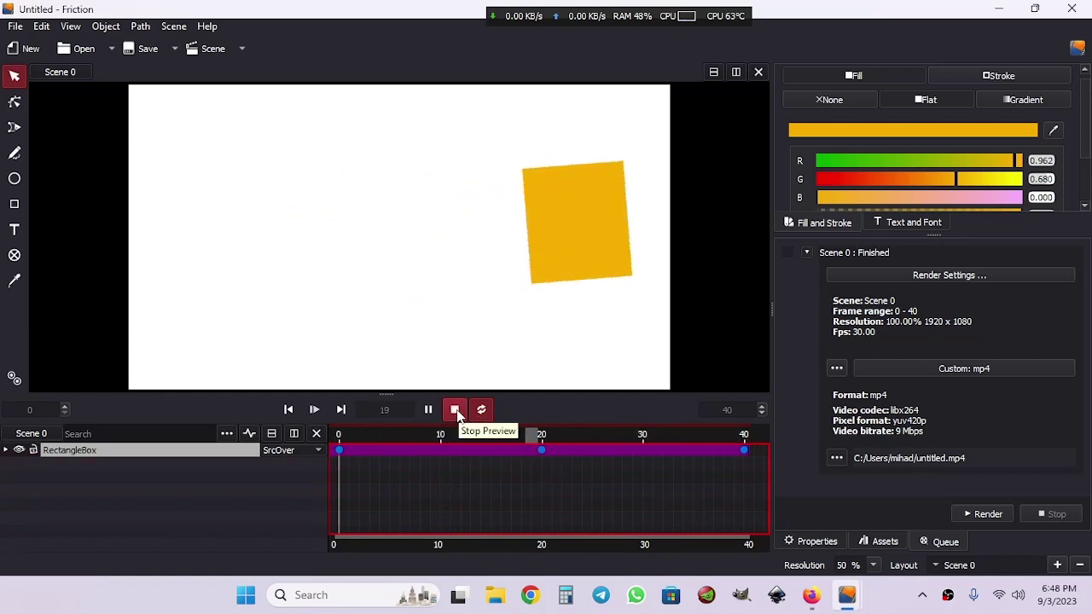
pyautogui.click(456, 410)
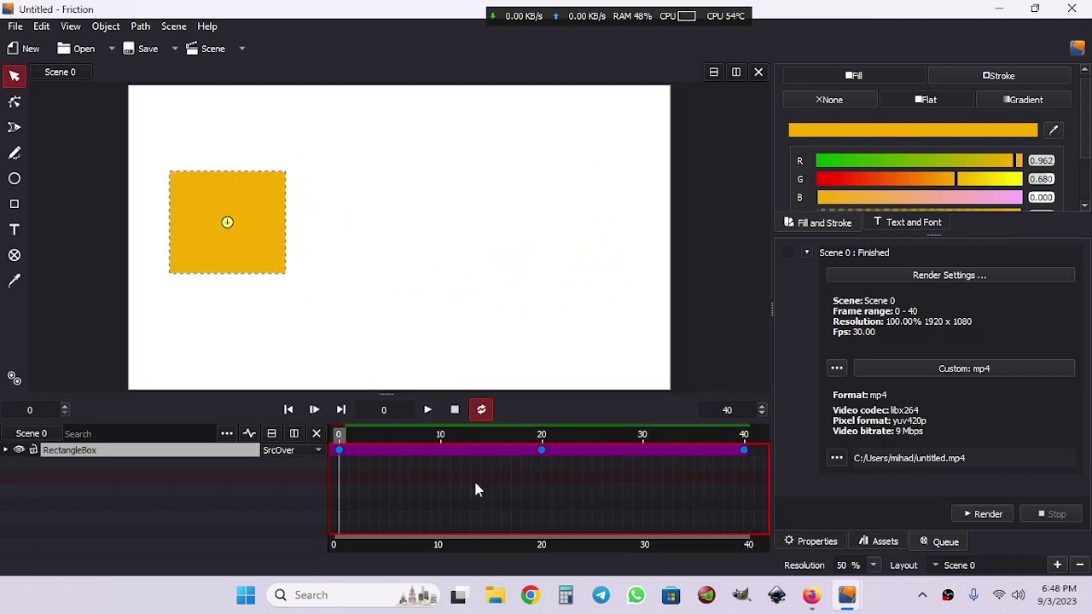
pyautogui.rightClick(948, 595)
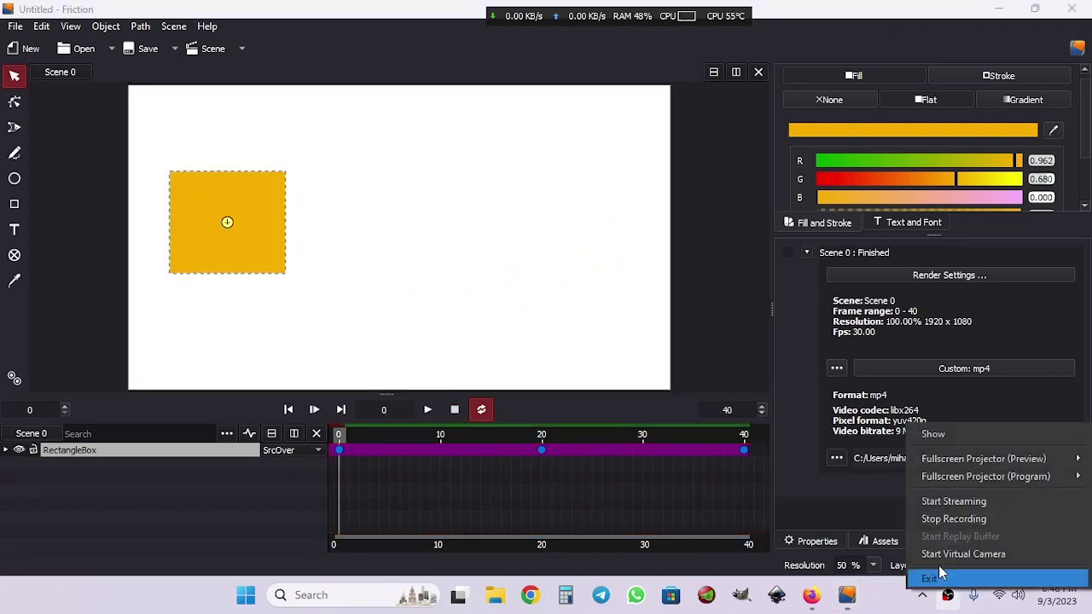